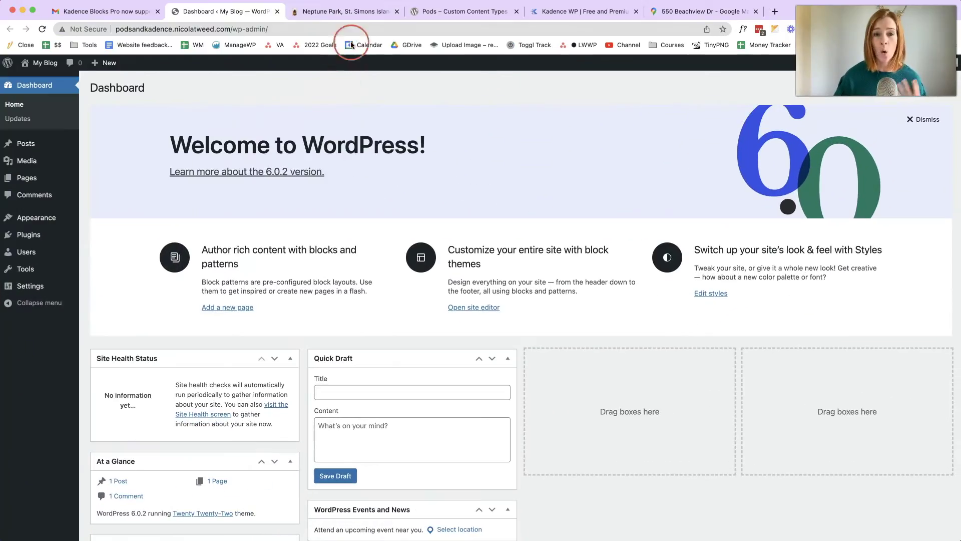
# - Open the Kadence WP email announcing that Kadence Blocks Pro now supports Pods
pyautogui.click(290, 104)
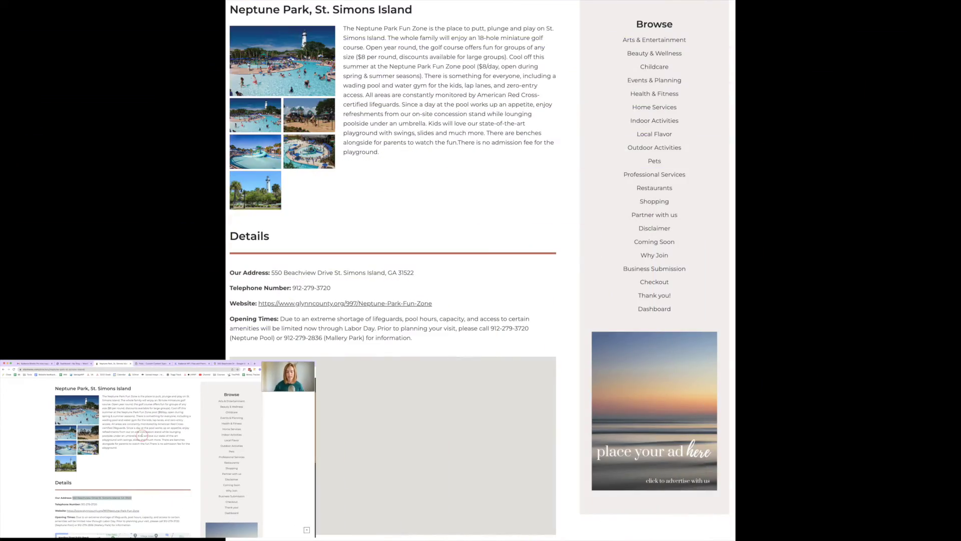
pyautogui.click(49, 364)
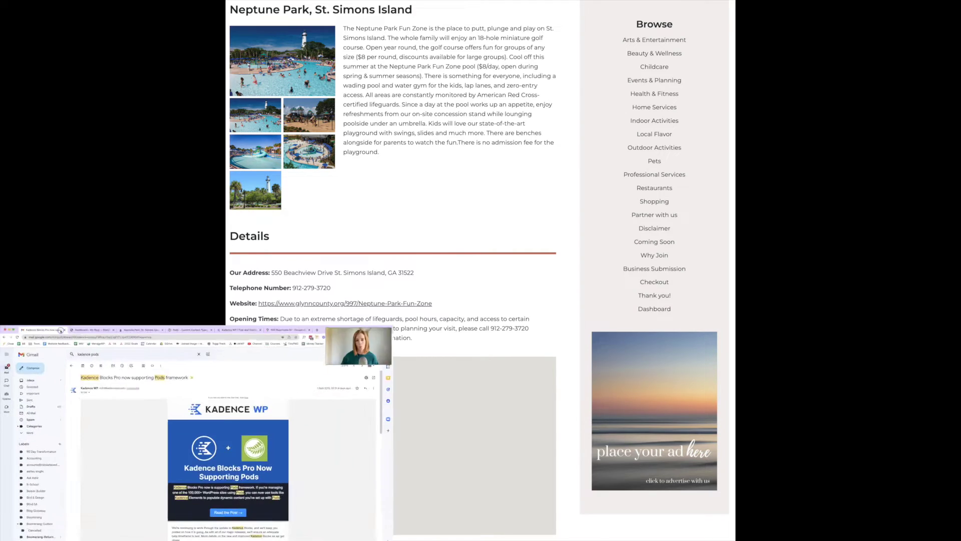
pyautogui.scroll(-1, 259, 242)
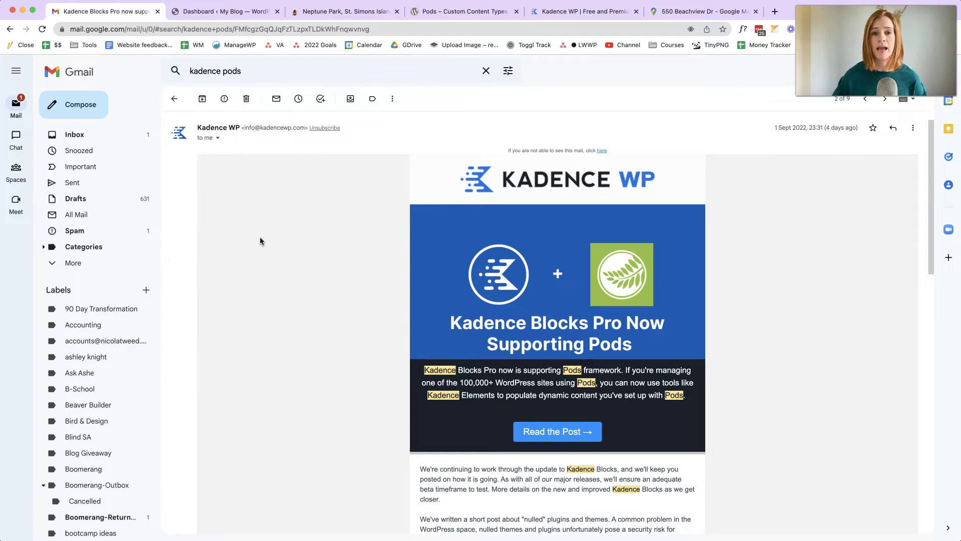
# - Switch to the stsimoms.com listing for Neptune Park, St. Simons Island
pyautogui.click(319, 11)
pyautogui.click(614, 211)
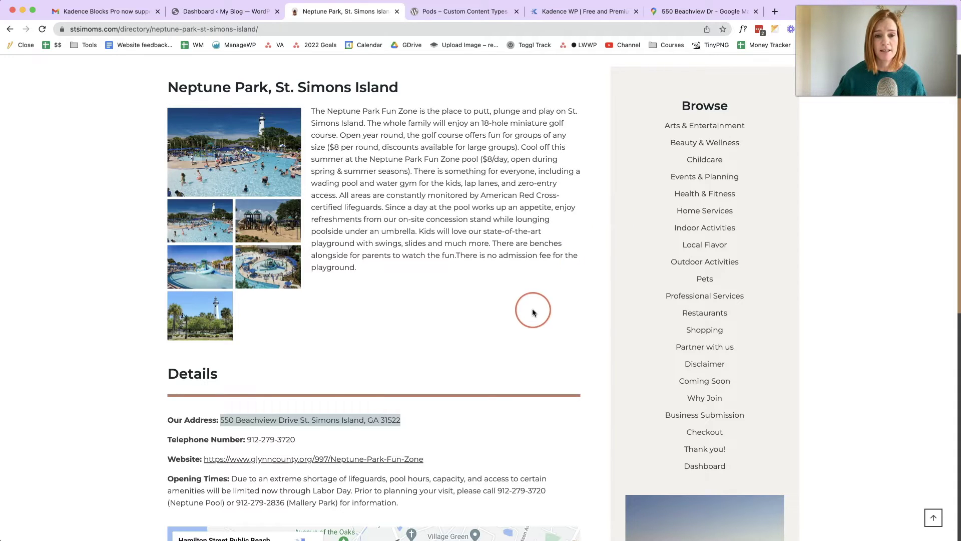
# - Review the Neptune Park address, phone, website, hours and map, then return to the WordPress dashboard
pyautogui.scroll(-3, 533, 310)
pyautogui.scroll(-3, 533, 310)
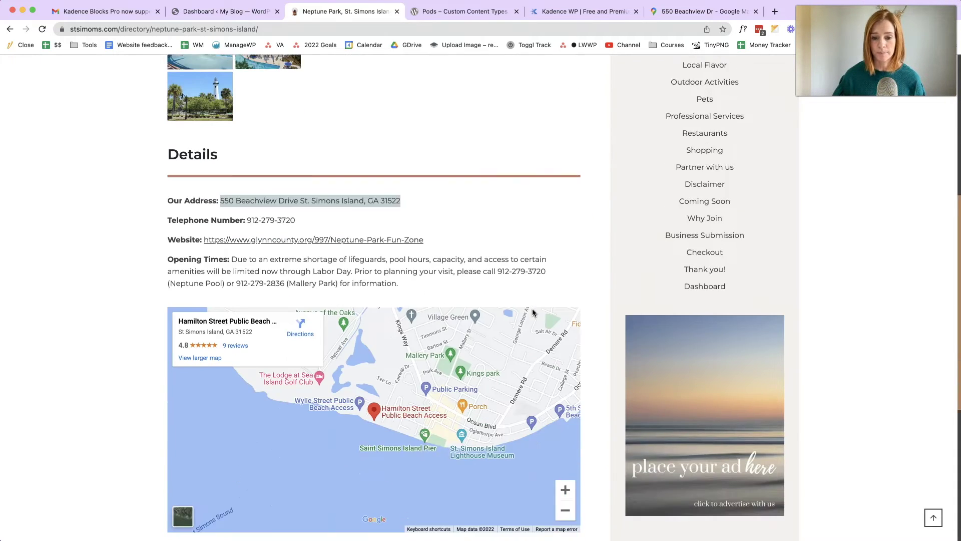
pyautogui.scroll(3, 532, 311)
pyautogui.scroll(3, 532, 312)
pyautogui.scroll(-1, 532, 312)
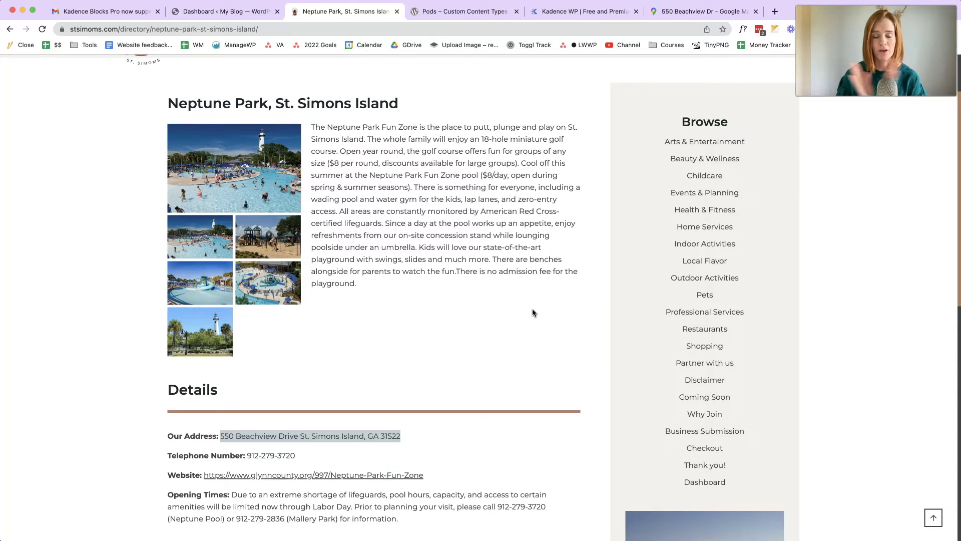
pyautogui.click(173, 11)
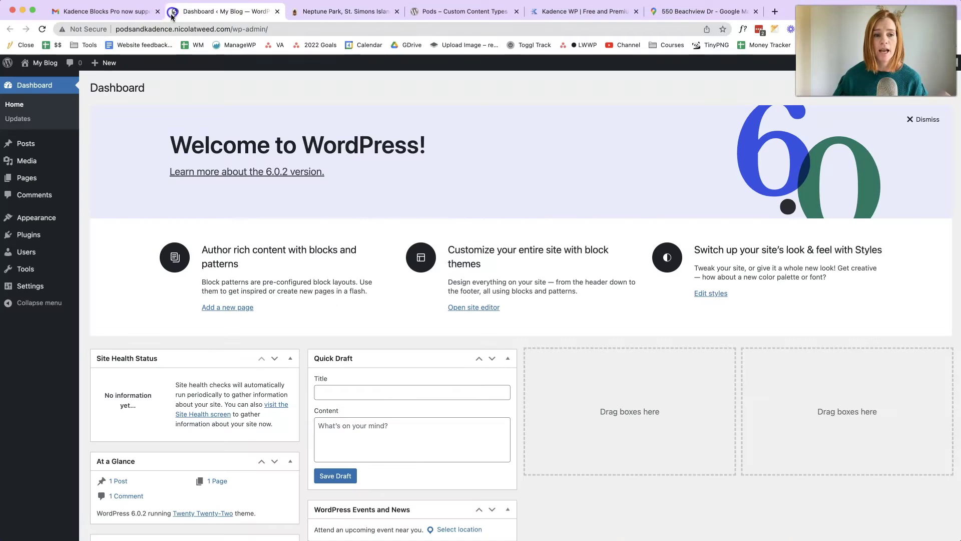
# - Install the Kadence theme from Appearance > Themes > Add New and activate it
pyautogui.click(184, 199)
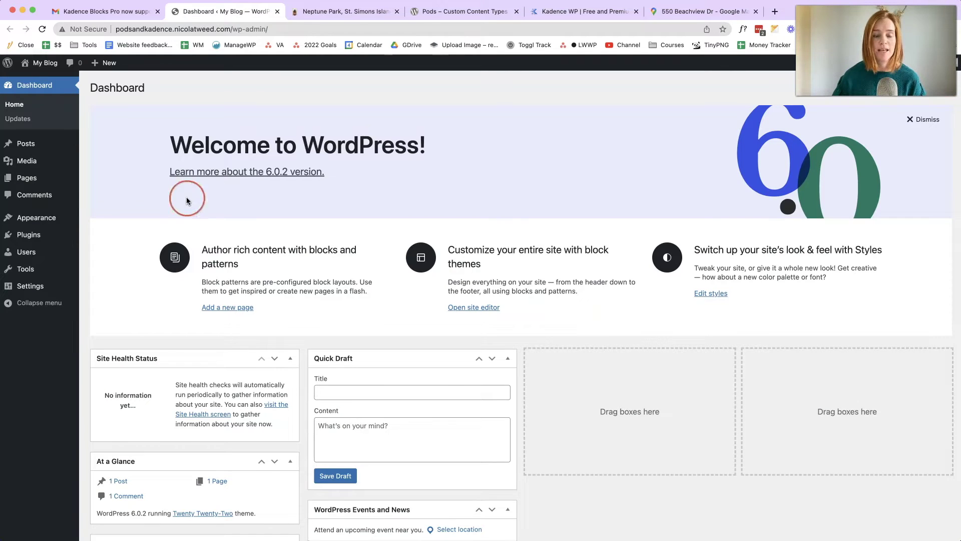
pyautogui.moveTo(65, 214)
pyautogui.click(111, 222)
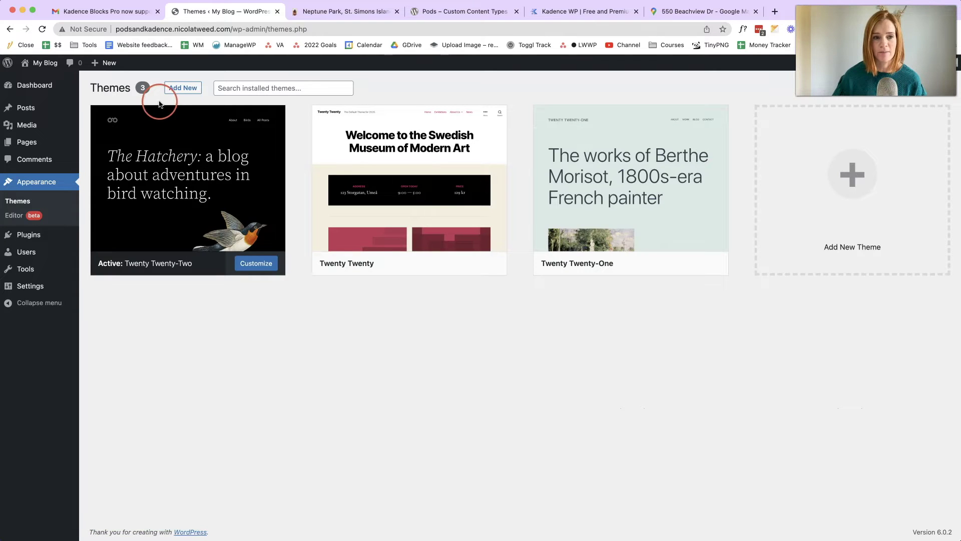
pyautogui.click(183, 92)
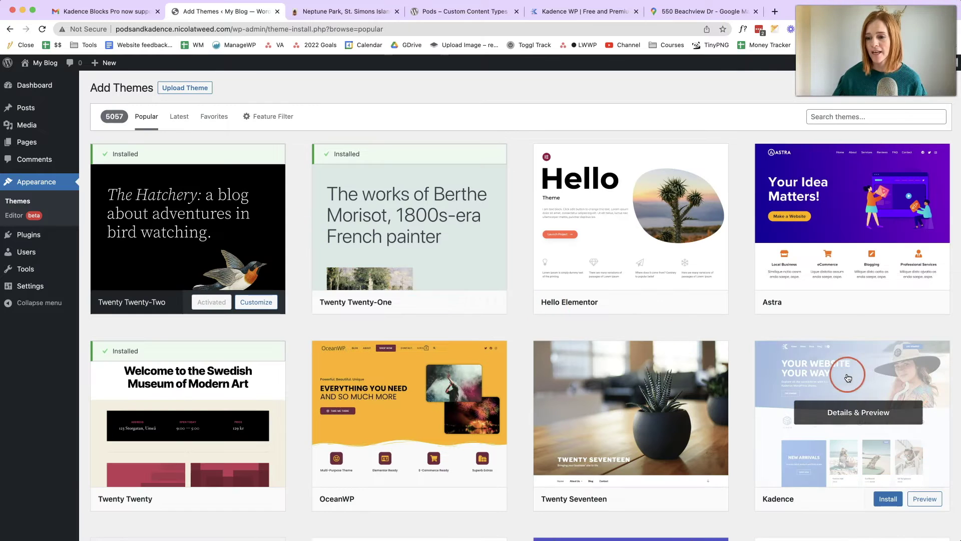
pyautogui.click(884, 499)
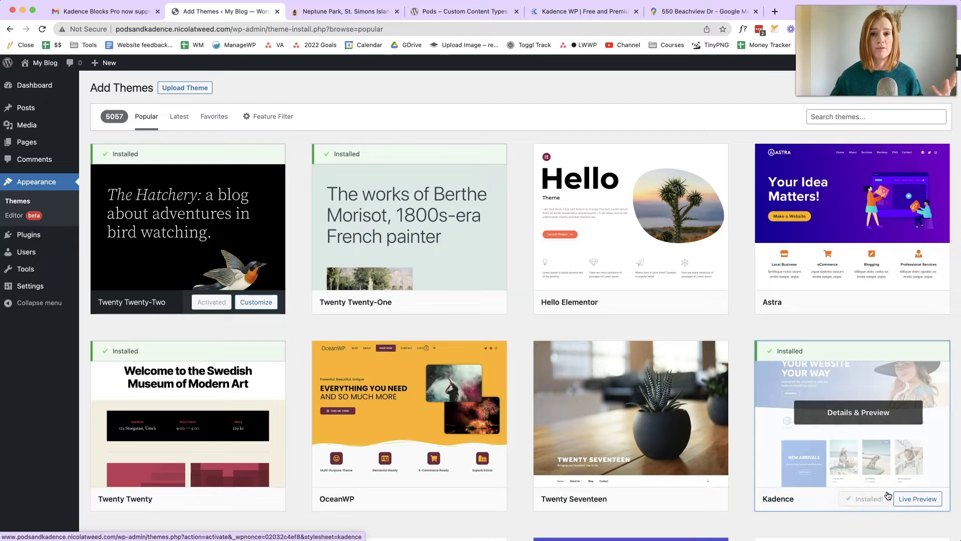
pyautogui.click(879, 500)
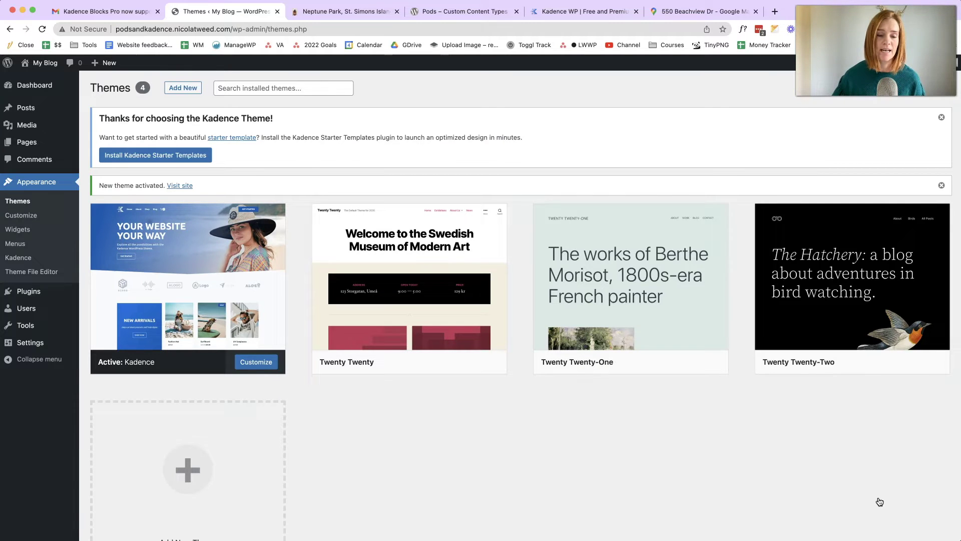
# - Search the plugin directory for 'pods' and install Pods – Custom Content Types and Fields
pyautogui.click(91, 308)
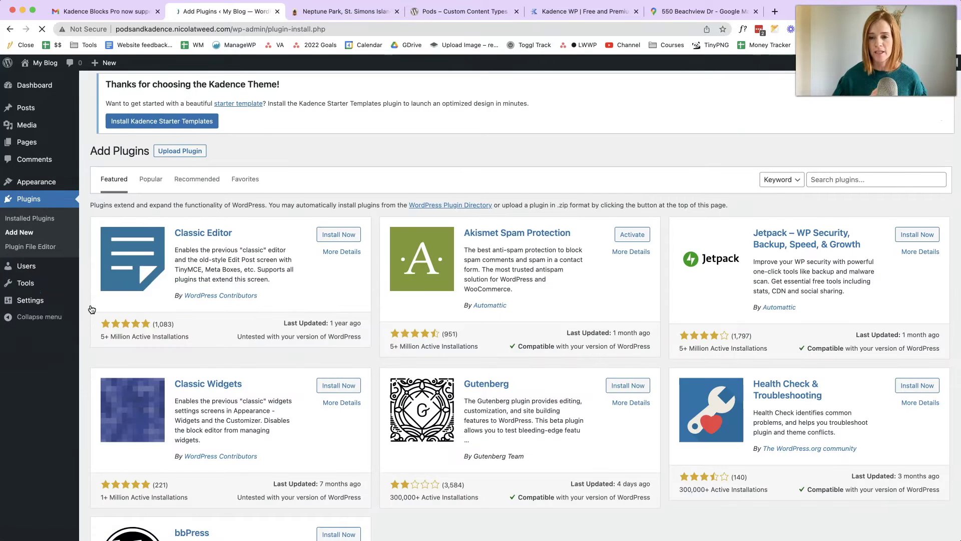
pyautogui.click(856, 183)
pyautogui.write('pods')
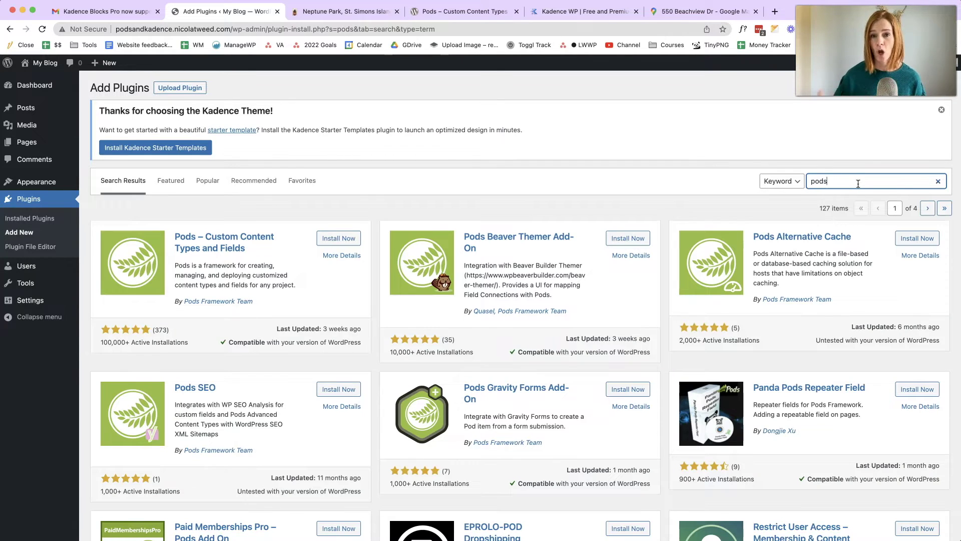
pyautogui.click(343, 239)
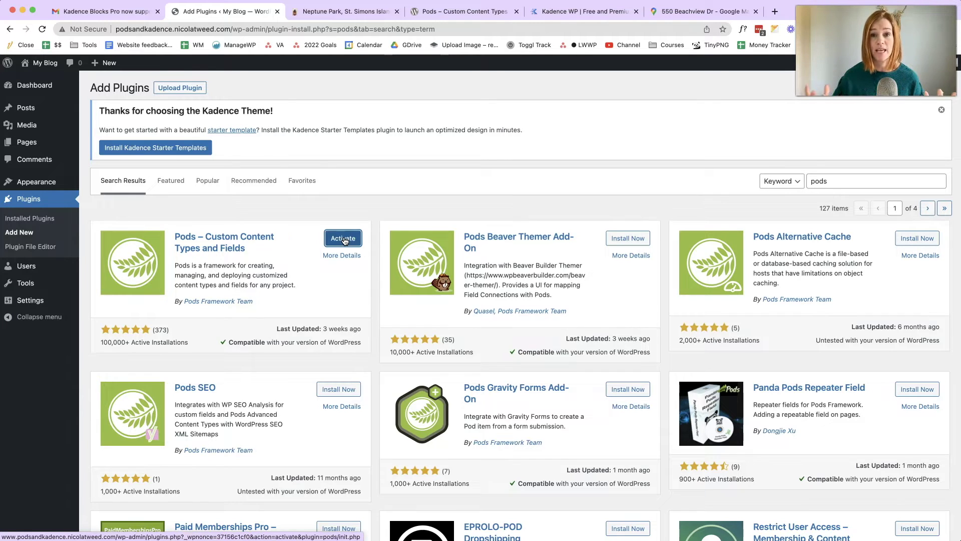
# - Activate the Pods – Custom Content Types and Fields plugin
pyautogui.click(377, 224)
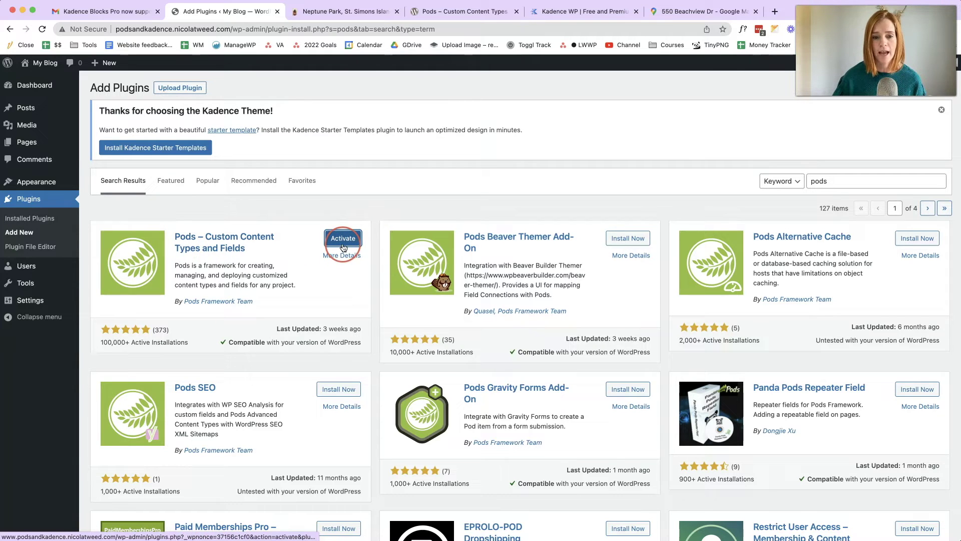
pyautogui.click(185, 246)
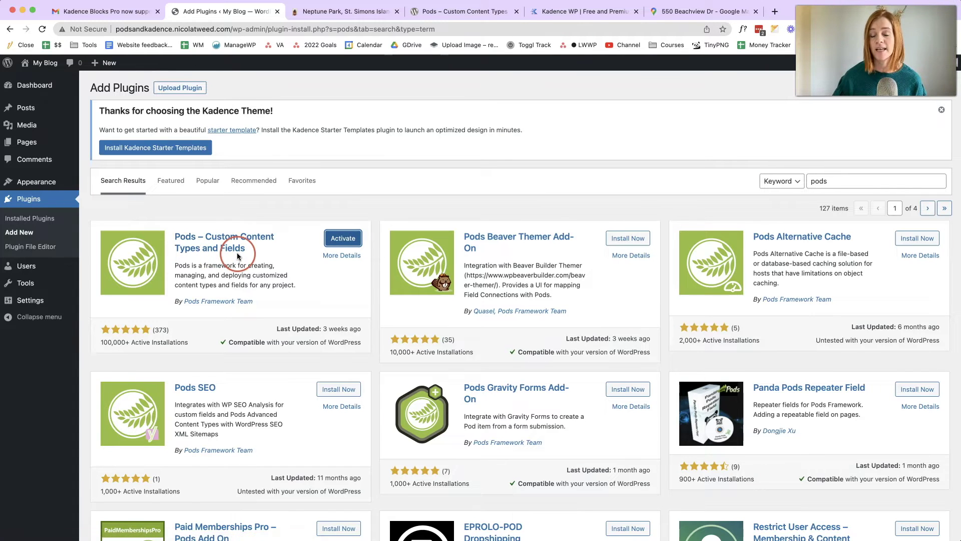
pyautogui.click(340, 247)
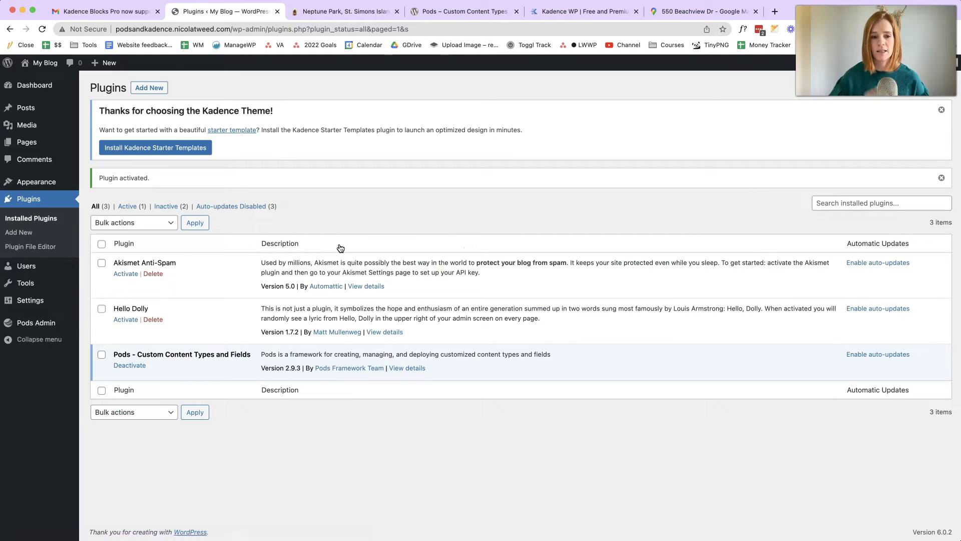
pyautogui.click(157, 88)
# - Search for 'kadence blocks', then install and activate Gutenberg Blocks by Kadence Blocks
pyautogui.click(869, 187)
pyautogui.write('kadence blocks')
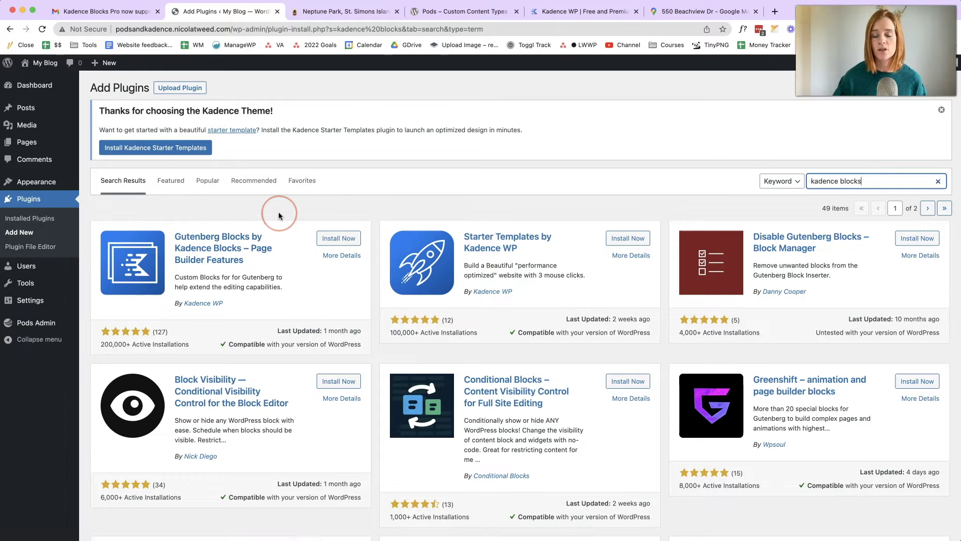
pyautogui.click(333, 238)
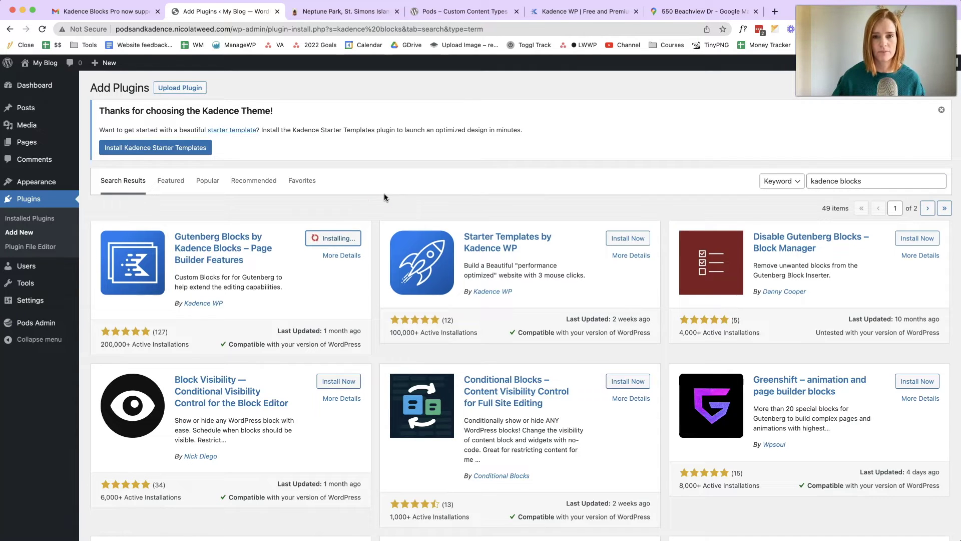
pyautogui.click(342, 238)
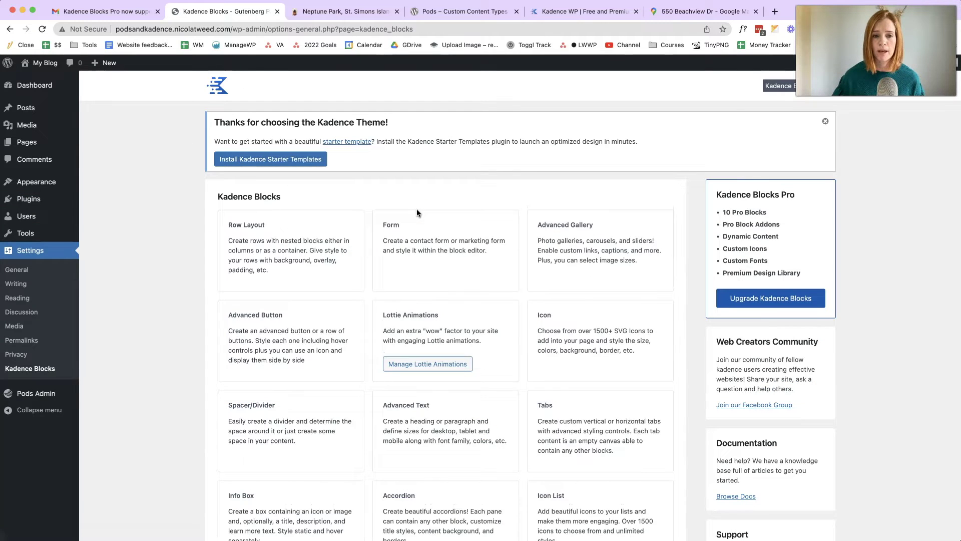
# - Upload kadence-blocks-pro.zip from the 11. Plugins folder, install it and activate Kadence Blocks Pro 1.6.1
pyautogui.moveTo(25, 201)
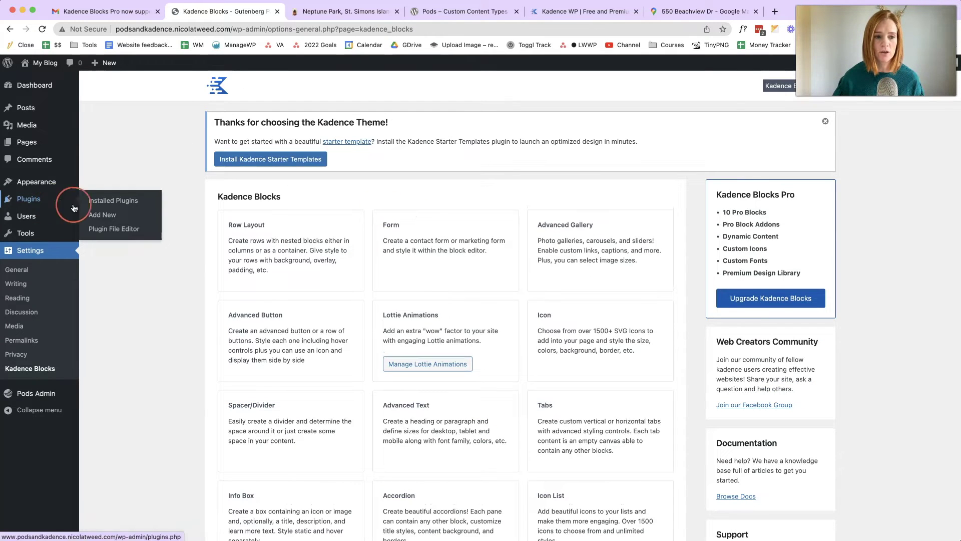
pyautogui.click(102, 217)
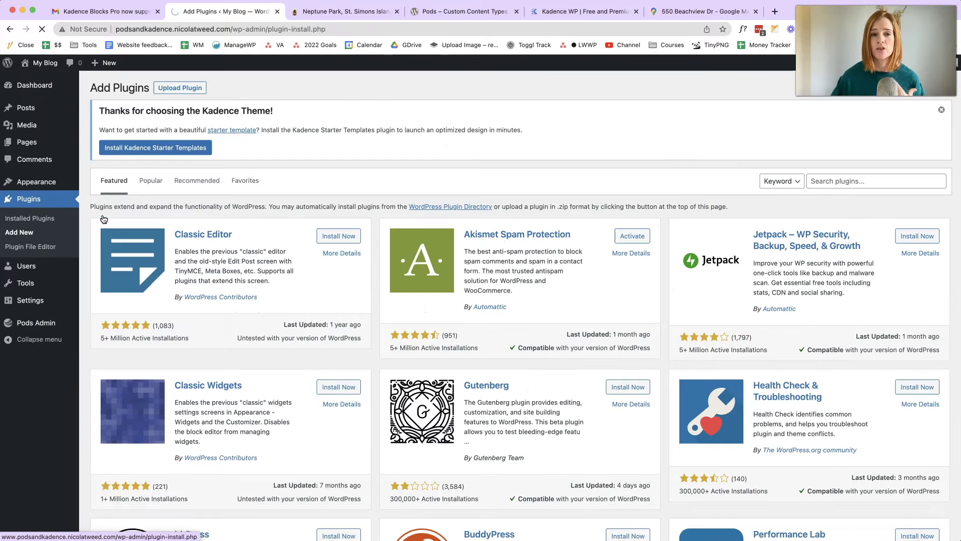
pyautogui.click(186, 90)
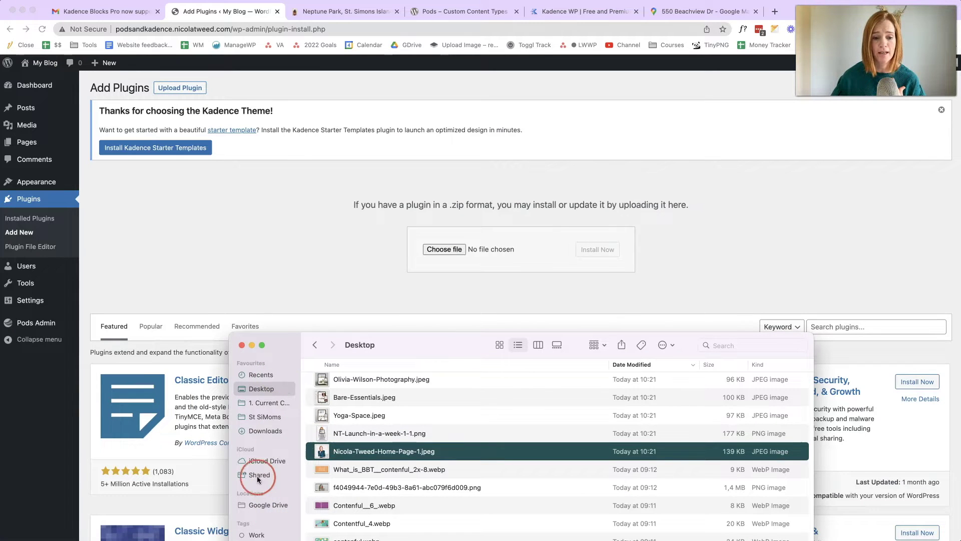
pyautogui.click(318, 346)
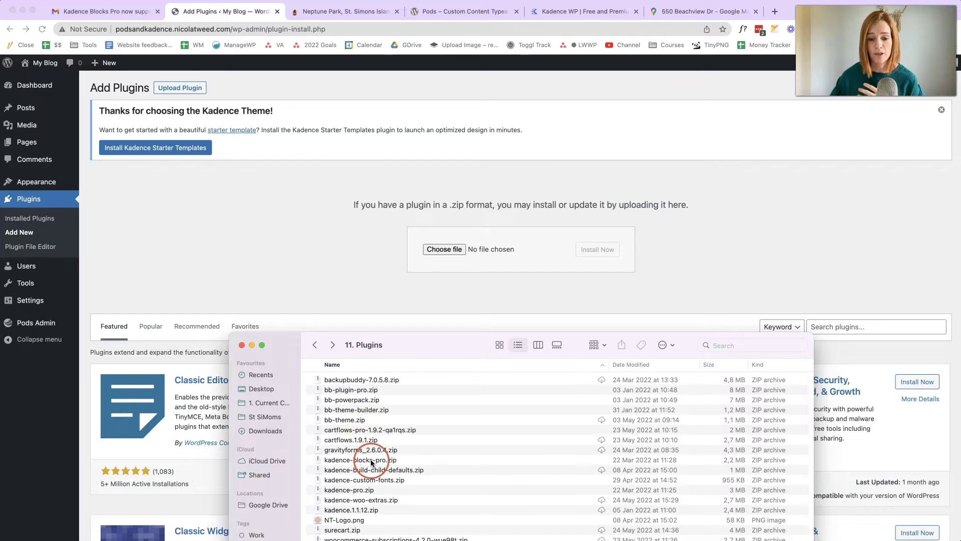
pyautogui.click(363, 460)
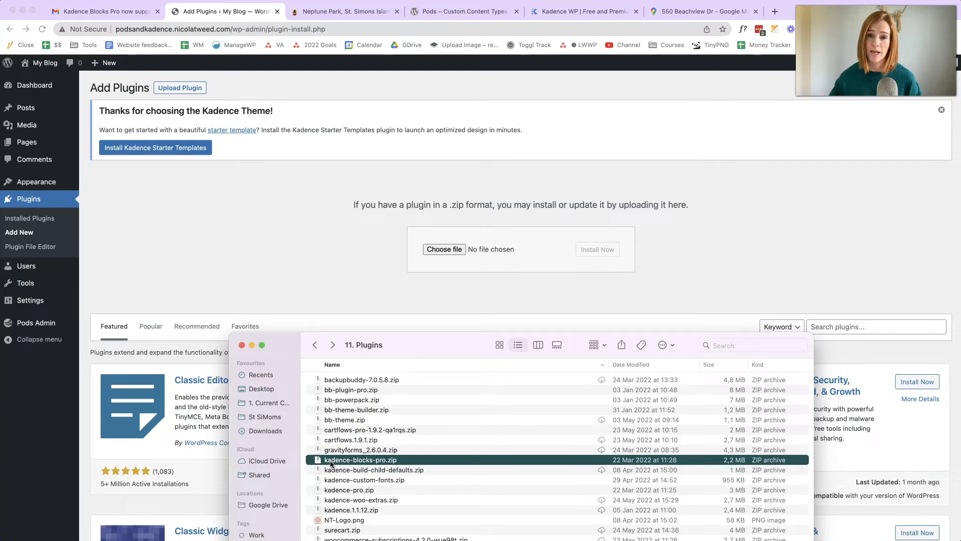
pyautogui.moveTo(330, 463); pyautogui.dragTo(483, 248)
pyautogui.click(593, 247)
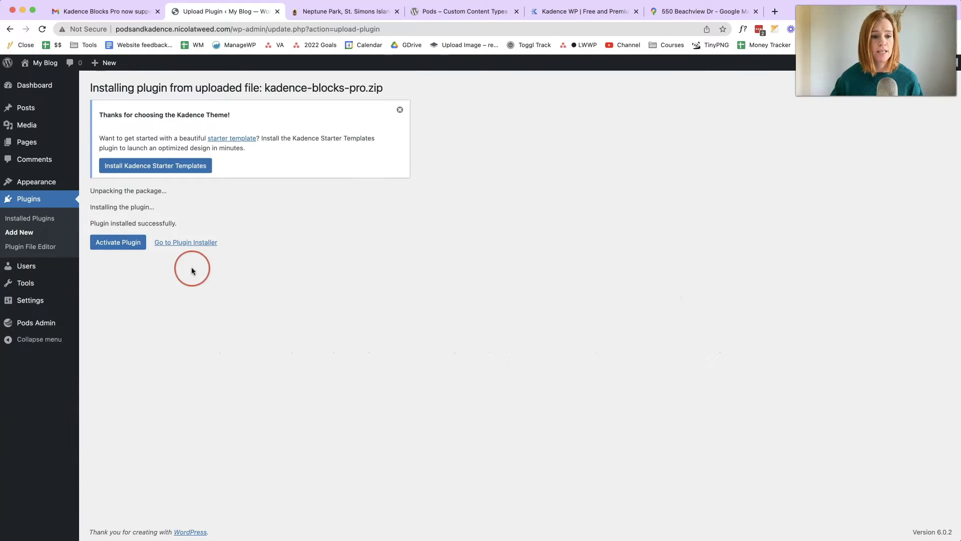
pyautogui.click(119, 246)
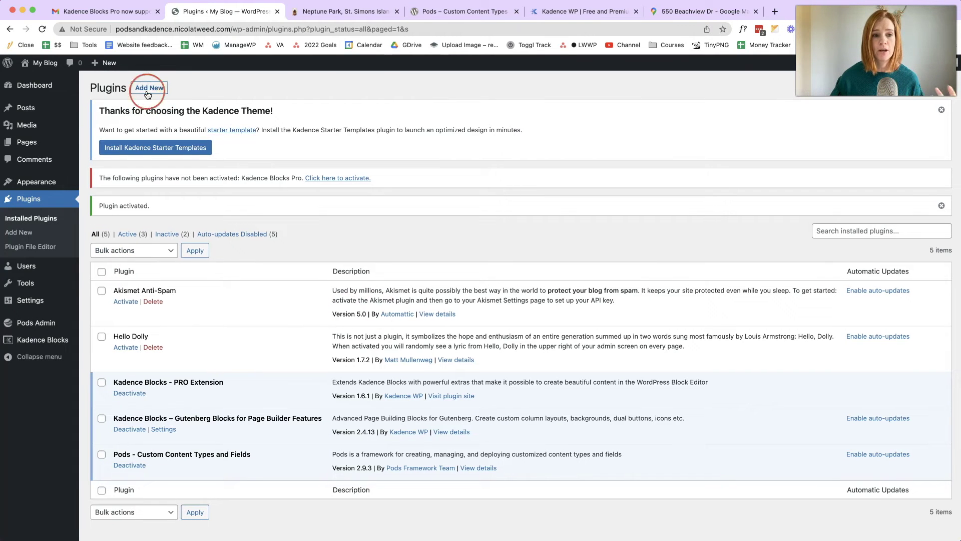
# - Upload kadence-pro.zip, install and activate Kadence Pro 1.0.5, and activate its licence
pyautogui.click(150, 87)
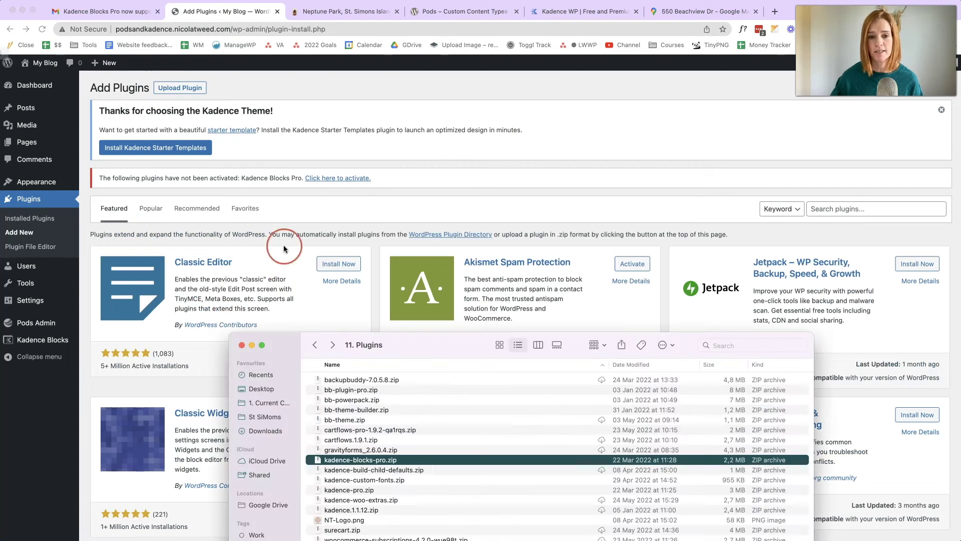
pyautogui.click(187, 89)
pyautogui.click(444, 531)
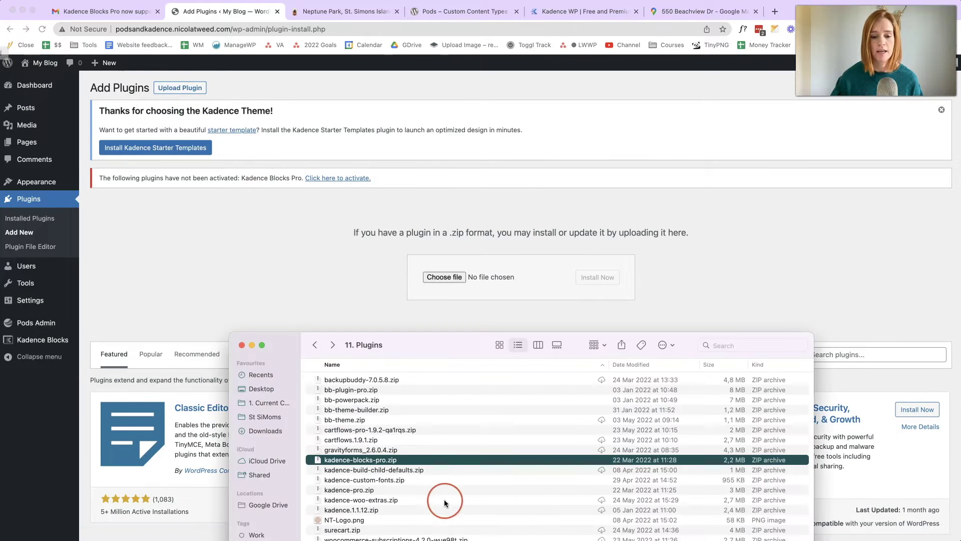
pyautogui.moveTo(361, 485); pyautogui.dragTo(479, 278)
pyautogui.click(584, 276)
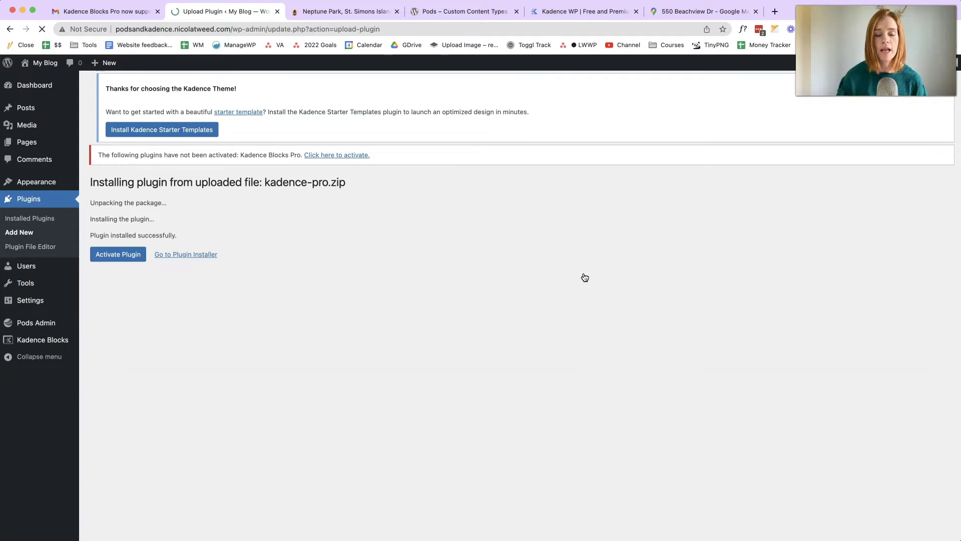
pyautogui.click(126, 270)
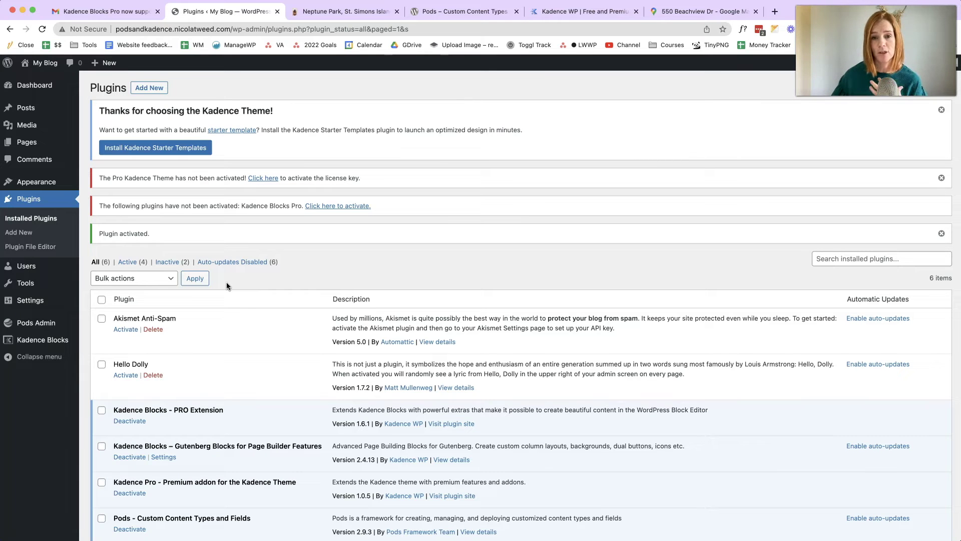
pyautogui.click(238, 327)
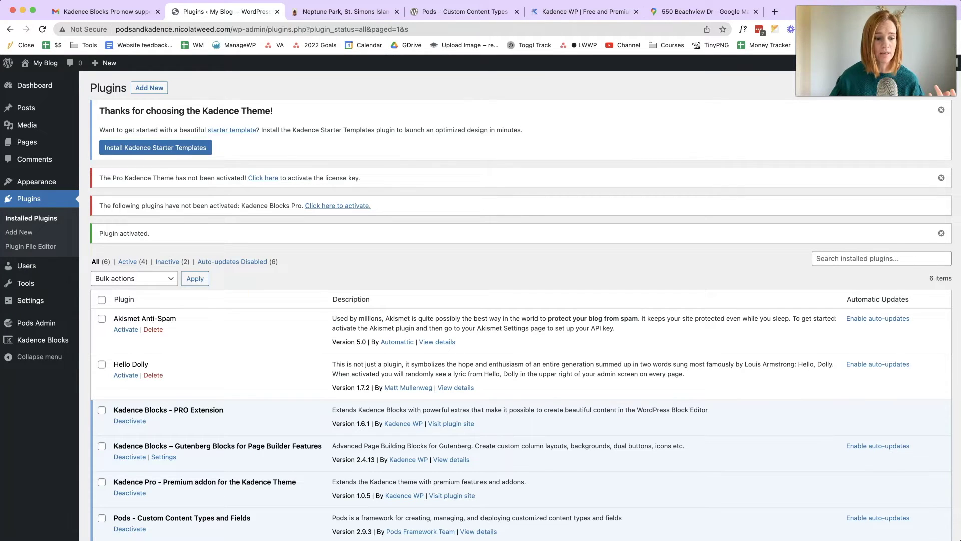
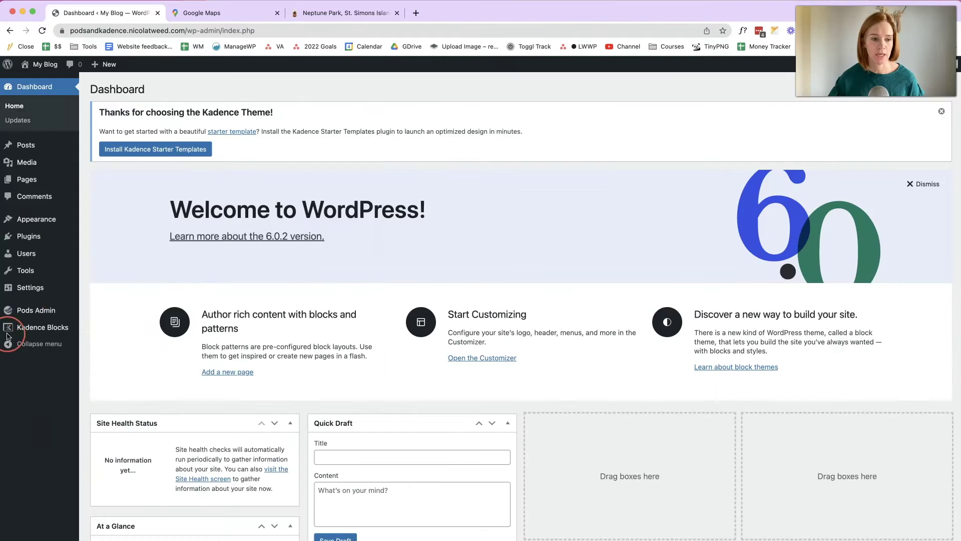
# - Open the Pods Add New Pod wizard and choose Create New for a new content type
pyautogui.click(40, 307)
pyautogui.click(102, 326)
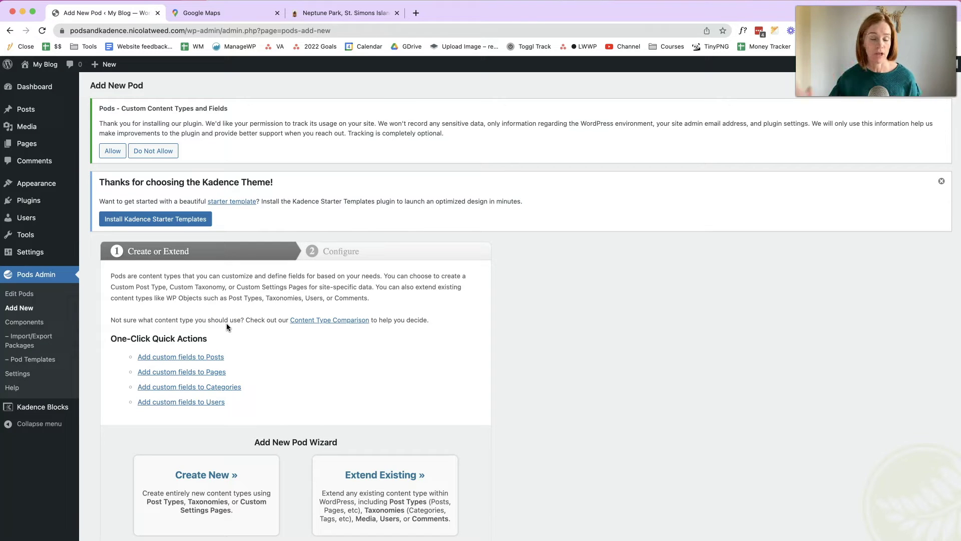
pyautogui.click(226, 323)
pyautogui.click(326, 378)
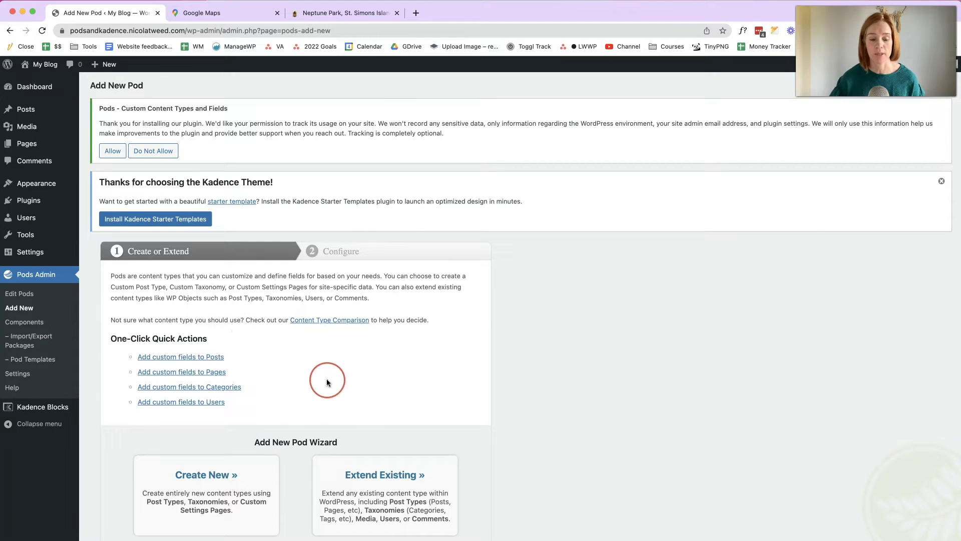
pyautogui.scroll(-2, 329, 383)
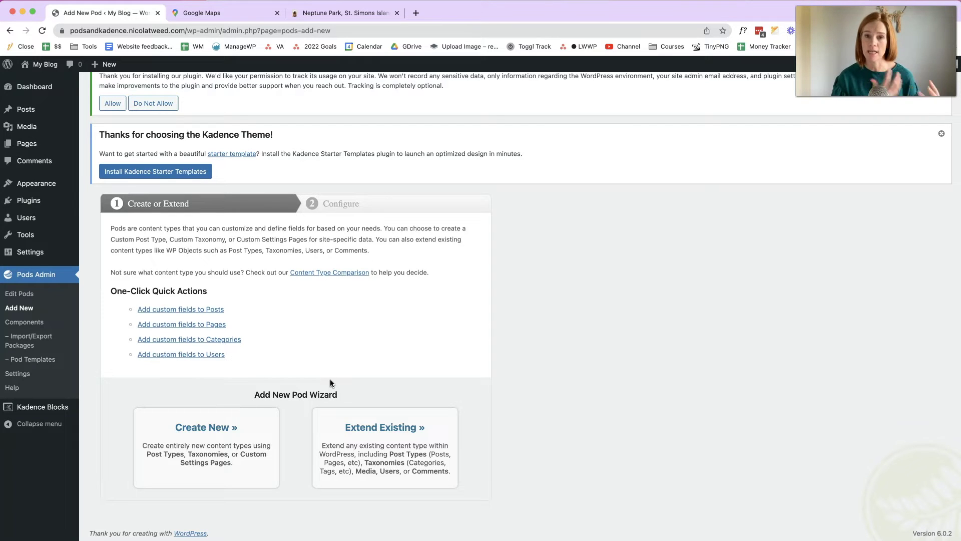
pyautogui.click(221, 423)
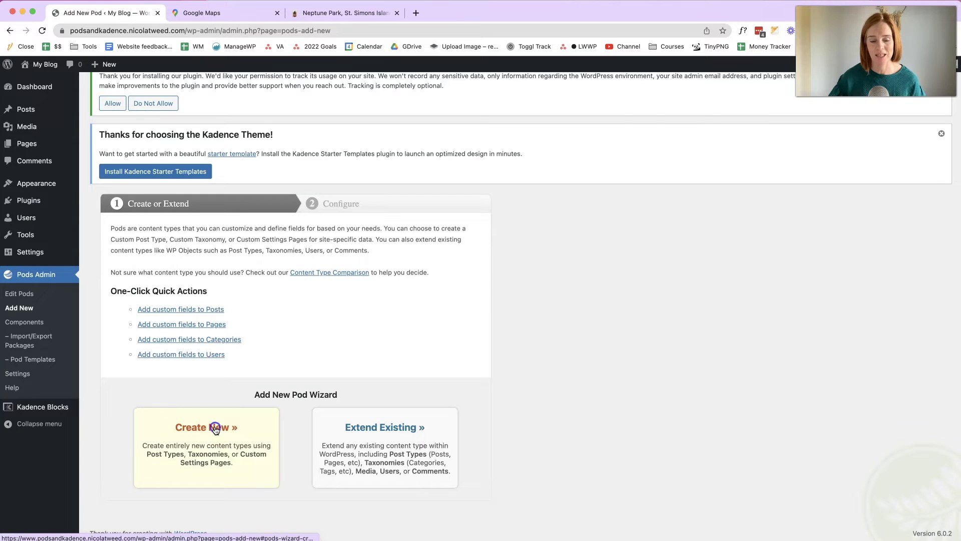
# - Create a Custom Post Type pod with the singular label 'Directory Listing'
pyautogui.click(220, 388)
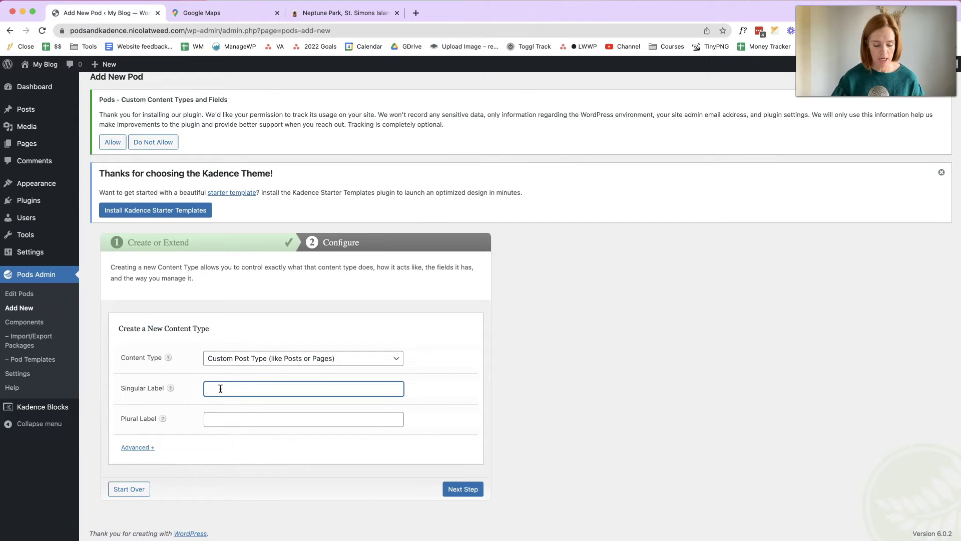
pyautogui.write('Directory Listing')
pyautogui.press('Tab')
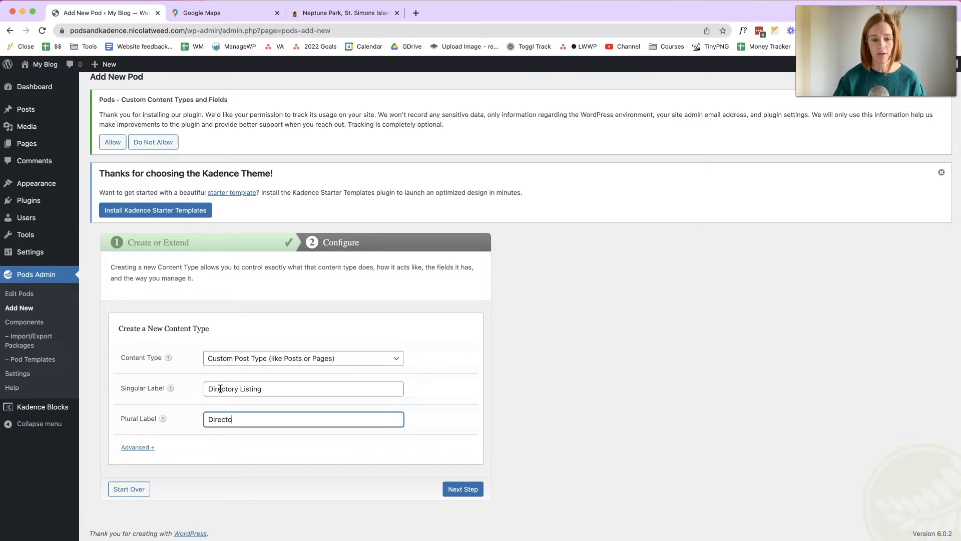
pyautogui.click(469, 487)
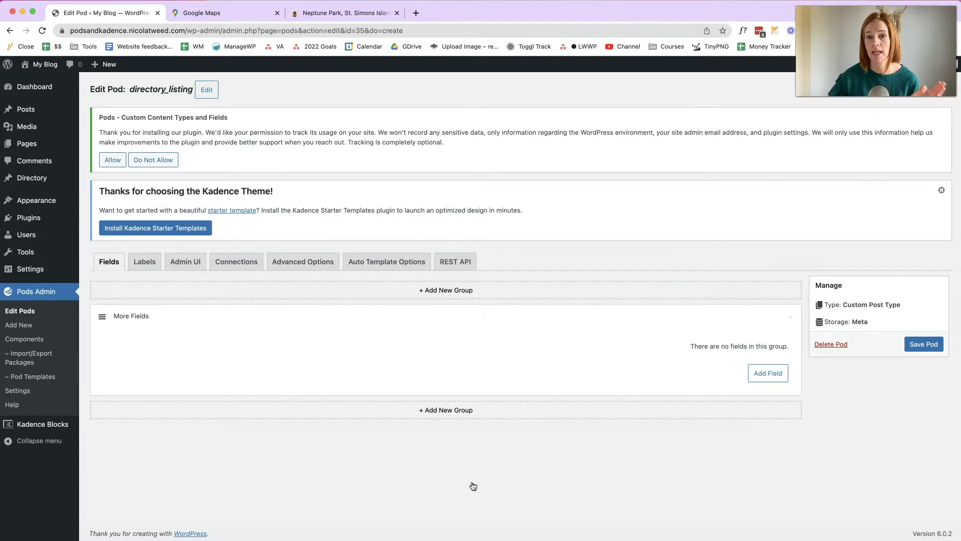
pyautogui.click(332, 14)
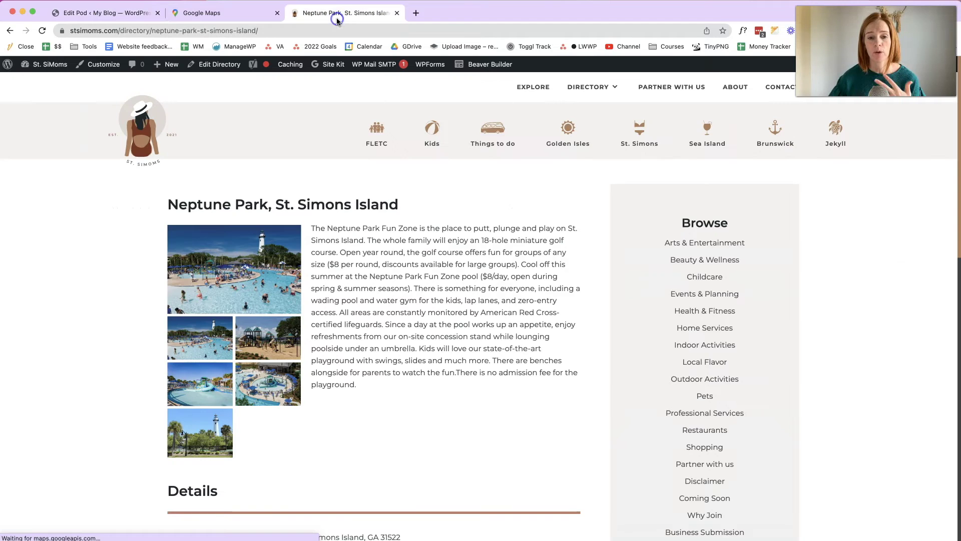
pyautogui.scroll(-3, 364, 192)
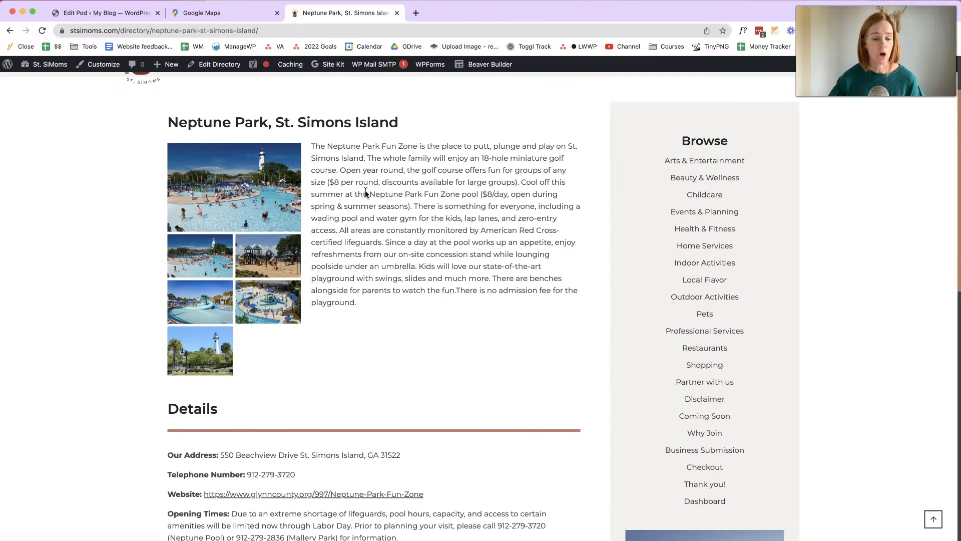
pyautogui.scroll(-4, 317, 346)
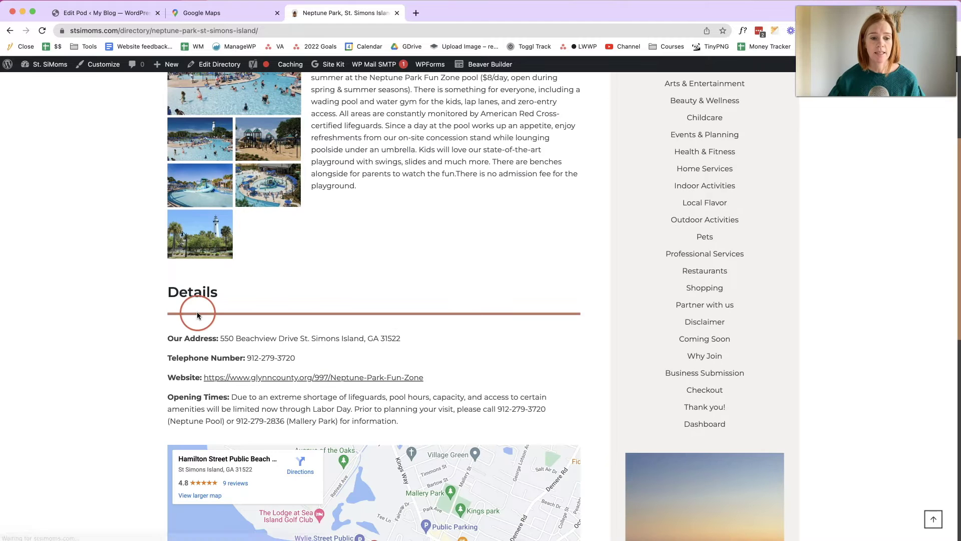
pyautogui.scroll(-7, 183, 418)
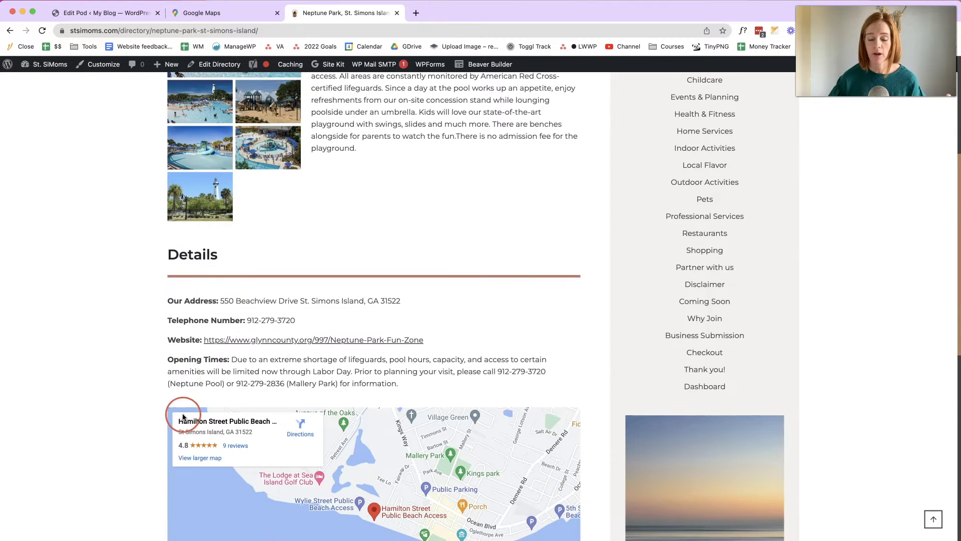
pyautogui.click(136, 12)
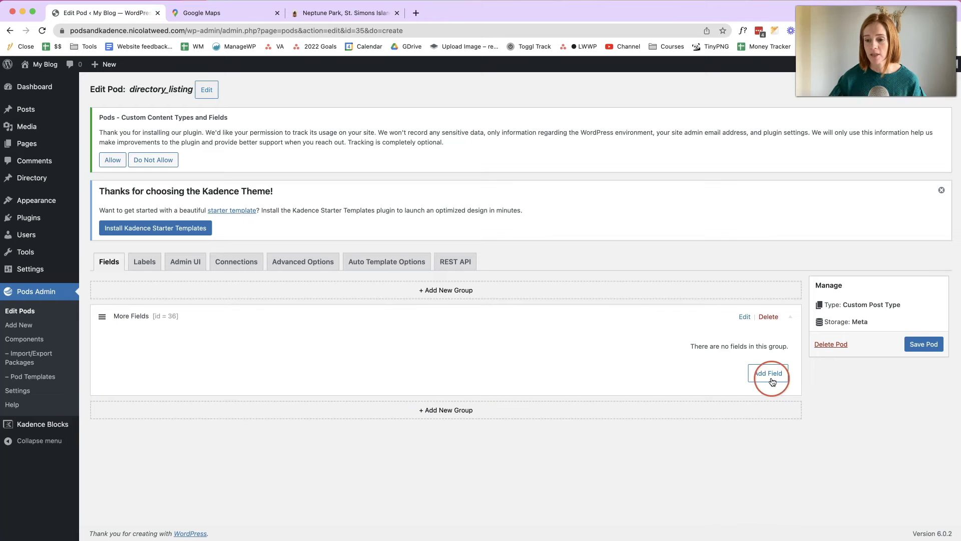
# - Add a 'Business Name' field of type Plain Text to the directory_listing pod
pyautogui.click(771, 382)
pyautogui.click(479, 192)
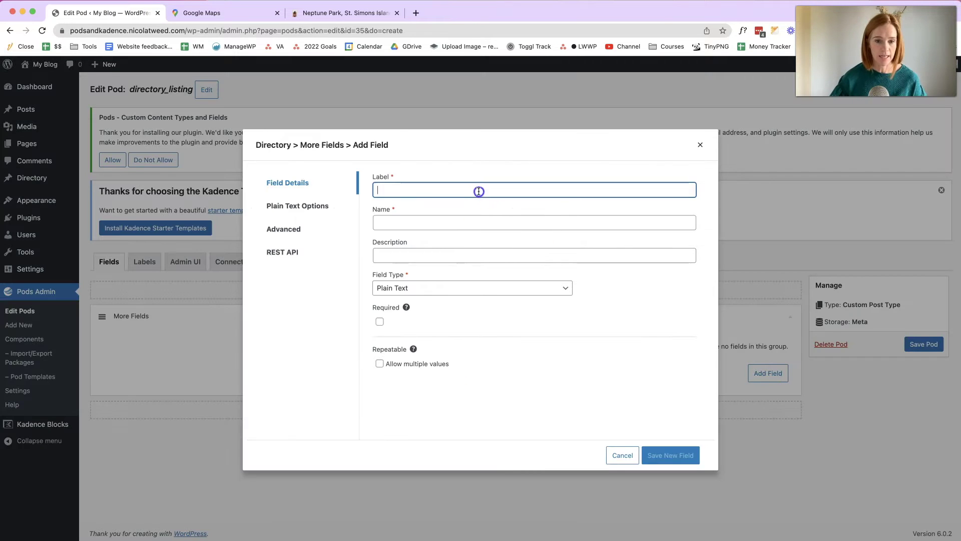
pyautogui.write('Business Name')
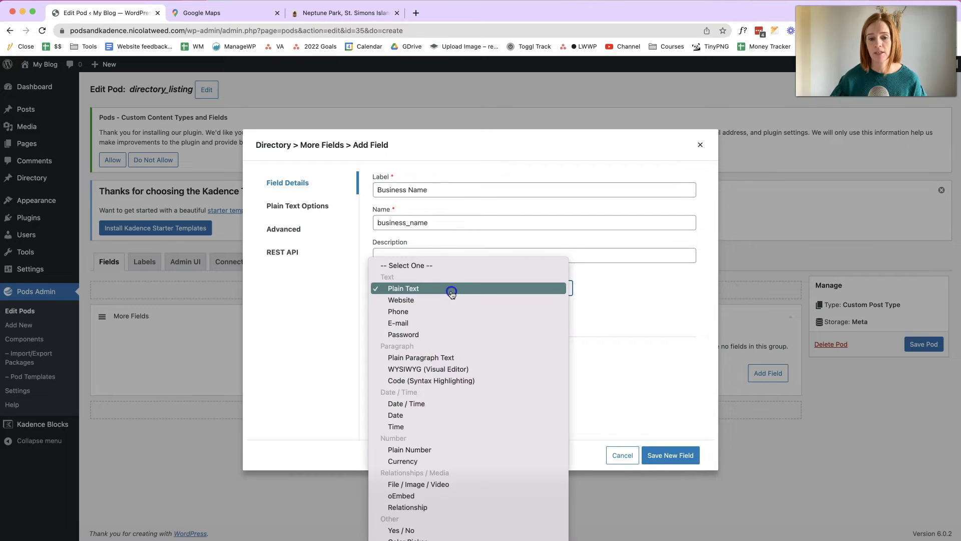
pyautogui.click(453, 288)
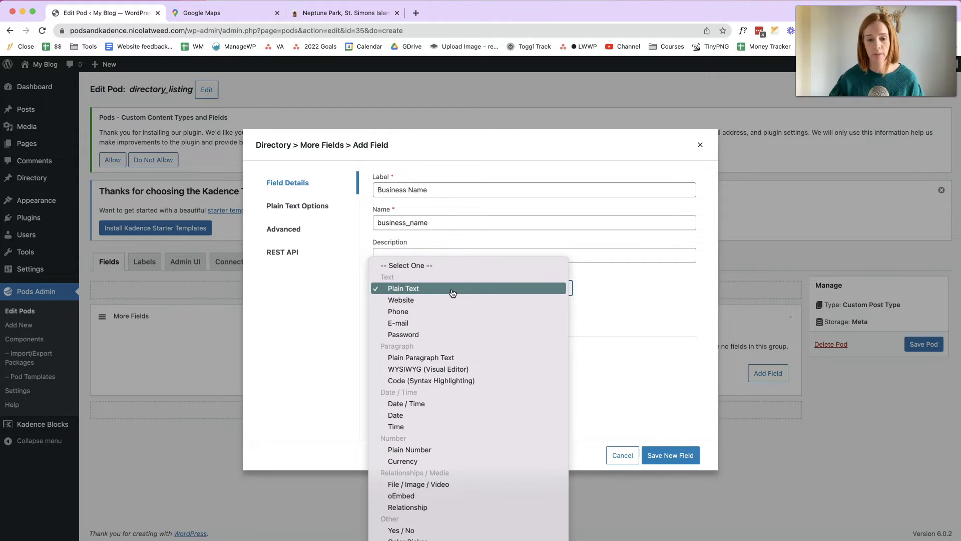
pyautogui.click(452, 289)
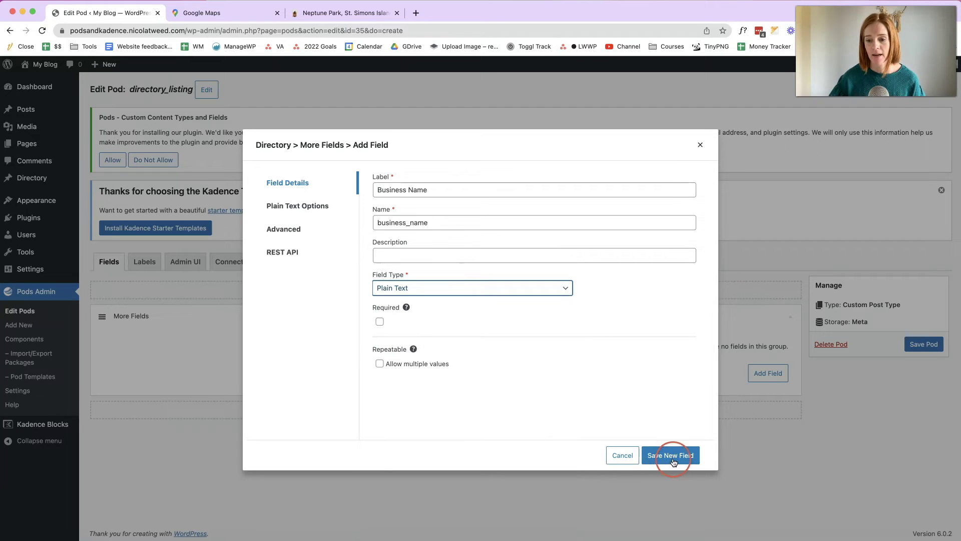
pyautogui.click(671, 457)
pyautogui.click(755, 421)
# - Add a 'Description' field of type WYSIWYG and save it
pyautogui.click(462, 189)
pyautogui.write('Description')
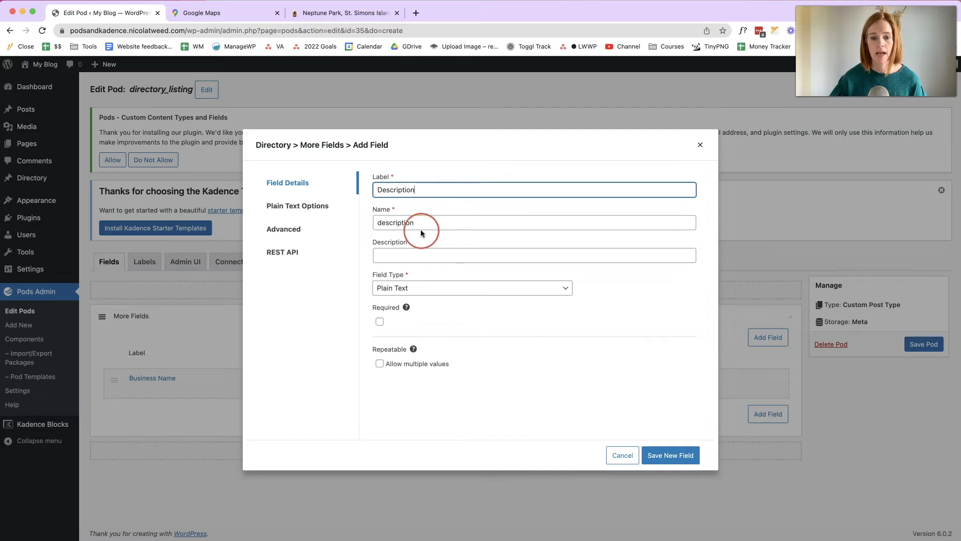
pyautogui.click(427, 290)
pyautogui.moveTo(459, 354); pyautogui.dragTo(461, 375)
pyautogui.click(461, 376)
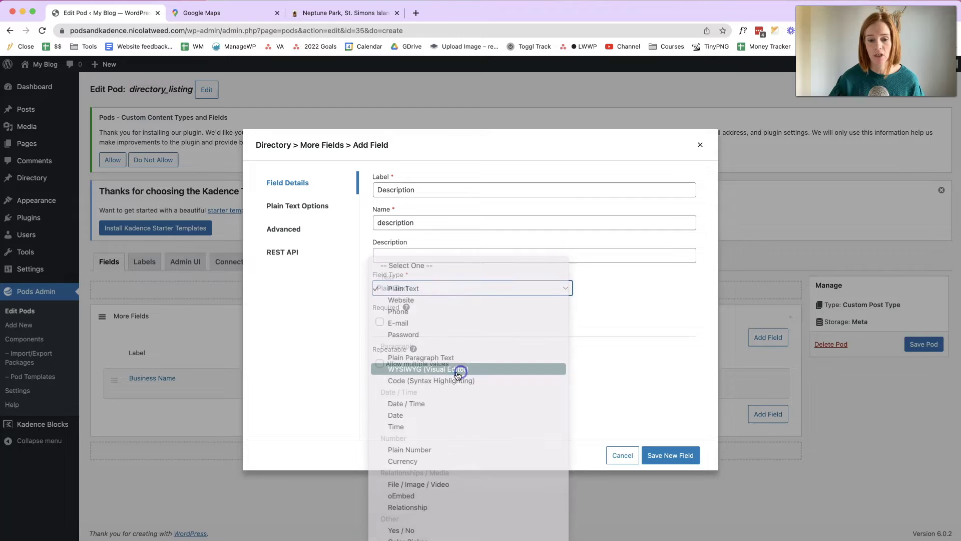
pyautogui.click(679, 455)
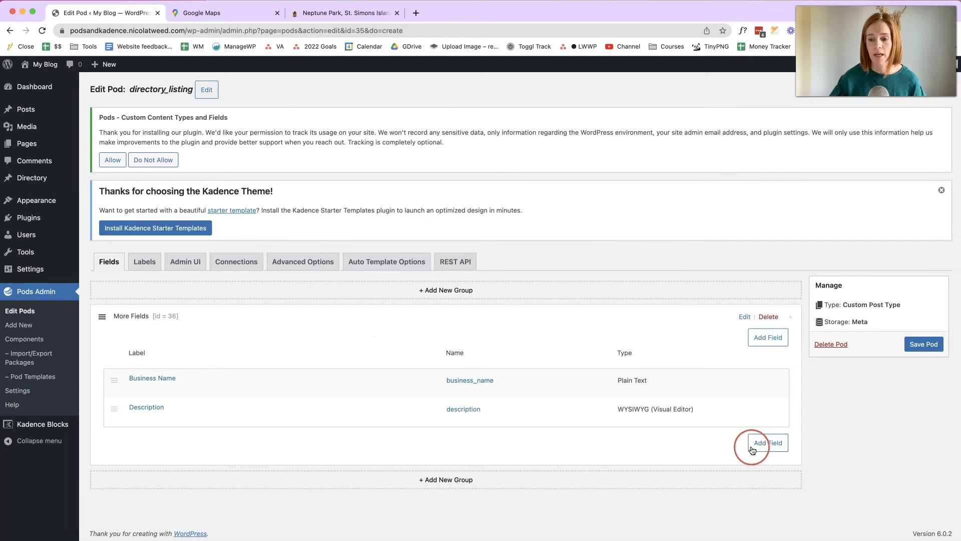
# - Add a 'Gallery' File/Image/Video field with Upload Limit set to Multiple Files
pyautogui.click(761, 443)
pyautogui.click(443, 195)
pyautogui.write('Gallery')
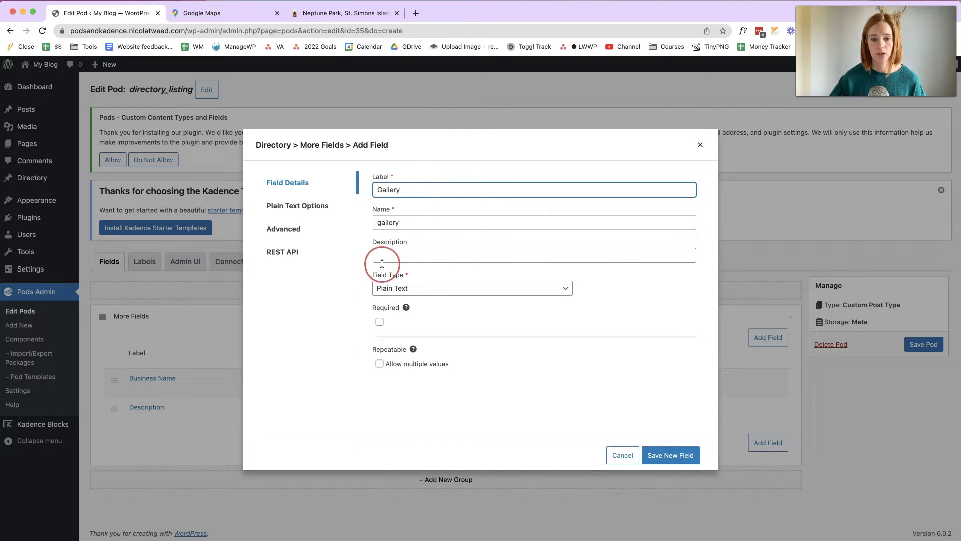
pyautogui.click(386, 288)
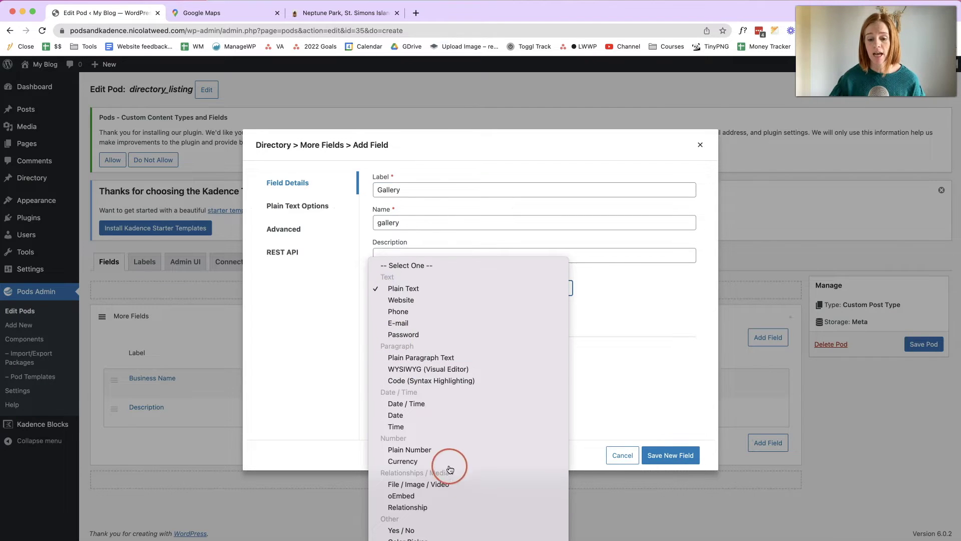
pyautogui.click(466, 486)
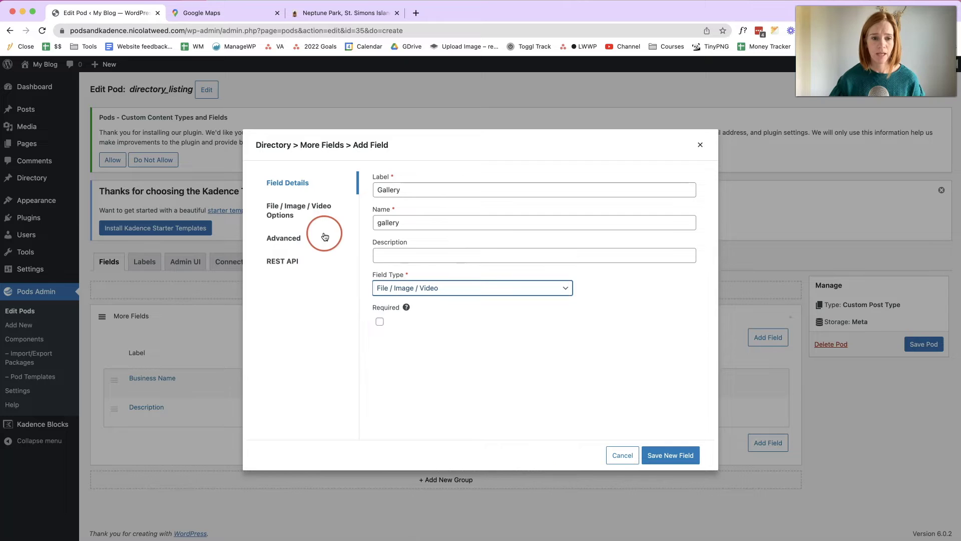
pyautogui.click(289, 216)
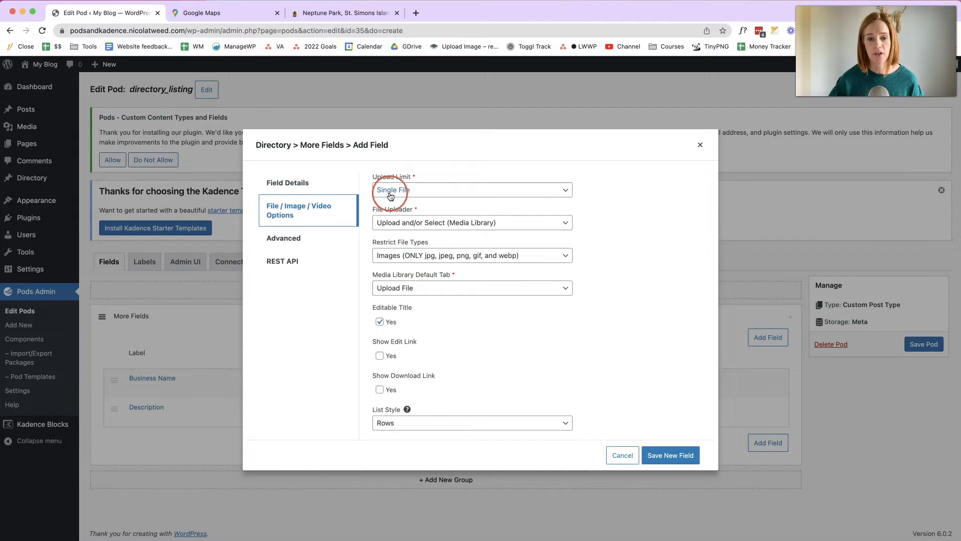
pyautogui.click(423, 195)
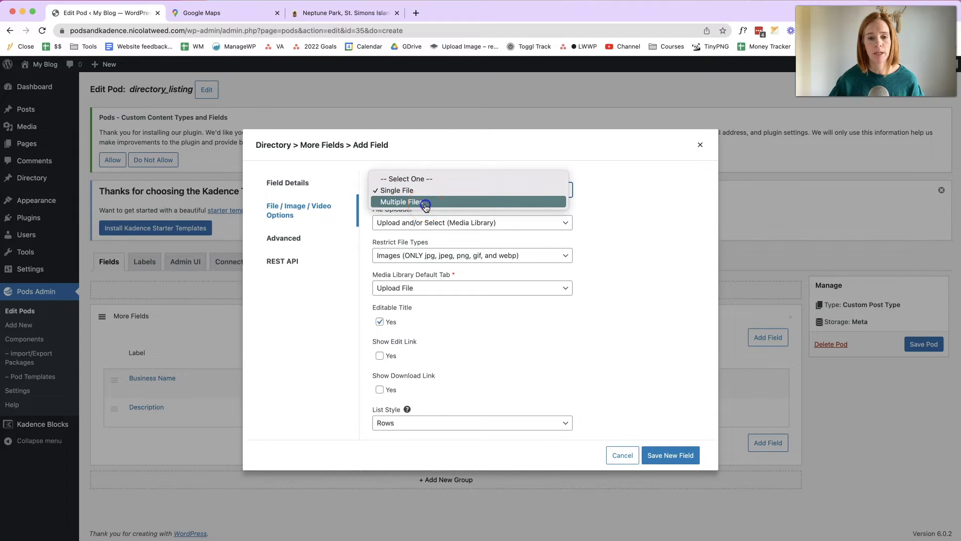
pyautogui.click(425, 205)
pyautogui.click(671, 456)
# - Add a plain-text 'Address' field to the pod
pyautogui.click(773, 475)
pyautogui.click(468, 185)
pyautogui.write('Address')
pyautogui.click(670, 454)
# - Add a 'Telephone Number' field, keeping the Plain Text type
pyautogui.click(768, 501)
pyautogui.click(384, 195)
pyautogui.write('Telephone N')
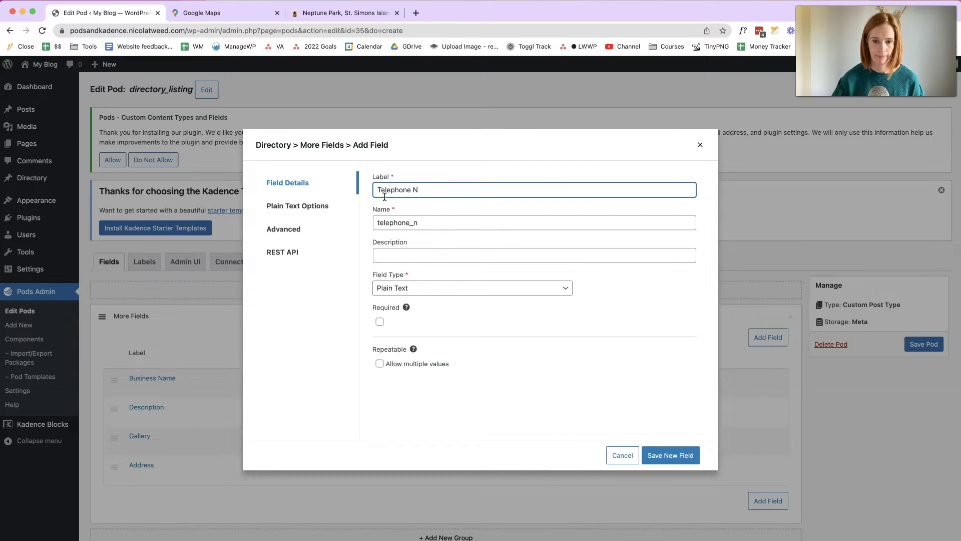
pyautogui.write('Umbber')
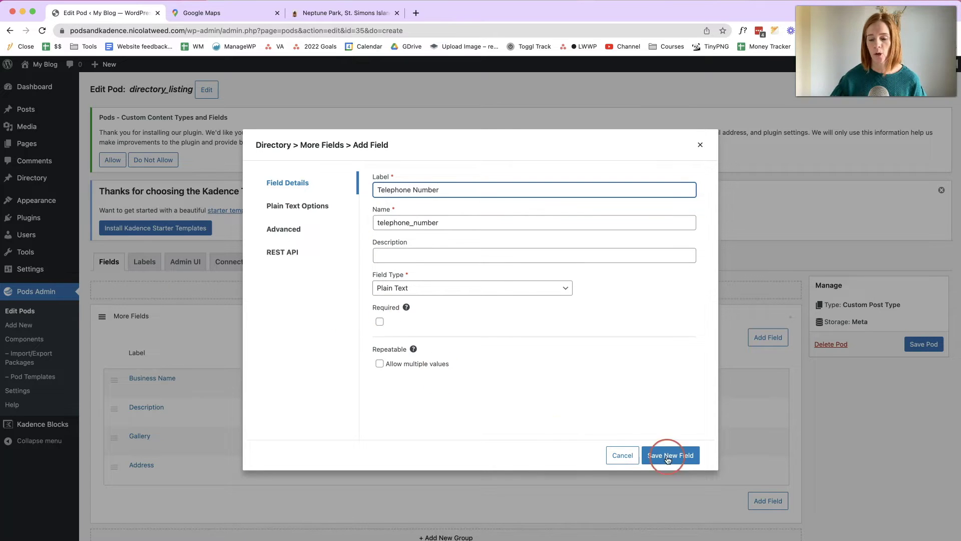
pyautogui.click(496, 297)
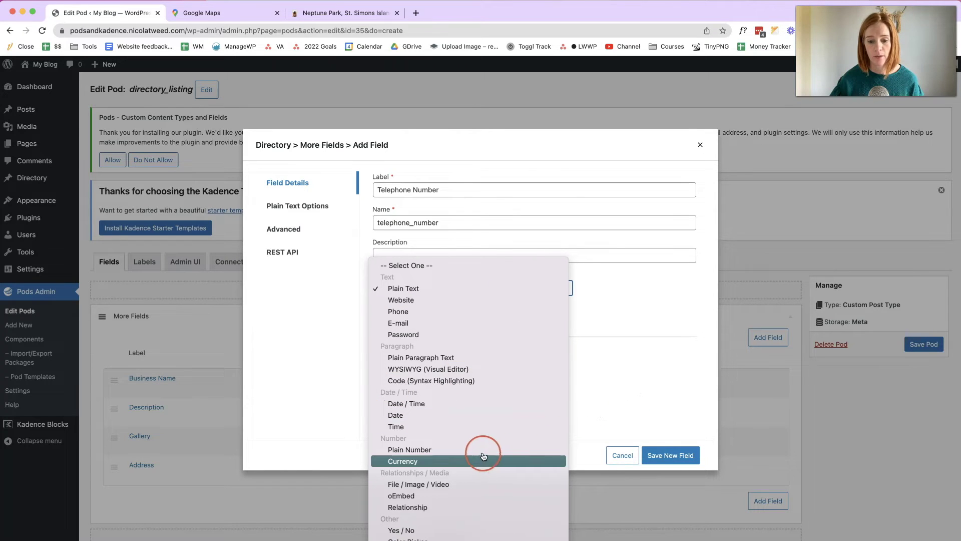
pyautogui.click(656, 399)
pyautogui.click(672, 455)
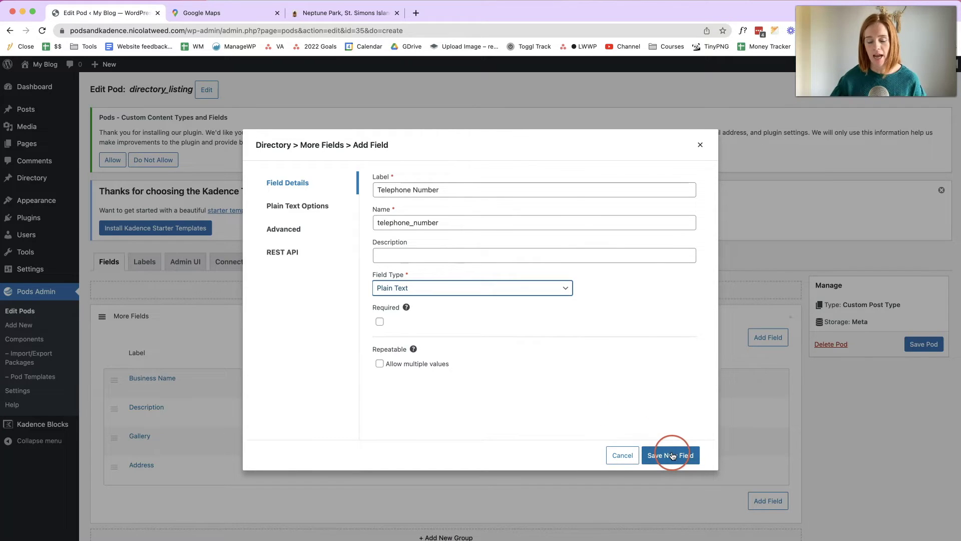
pyautogui.scroll(-3, 462, 382)
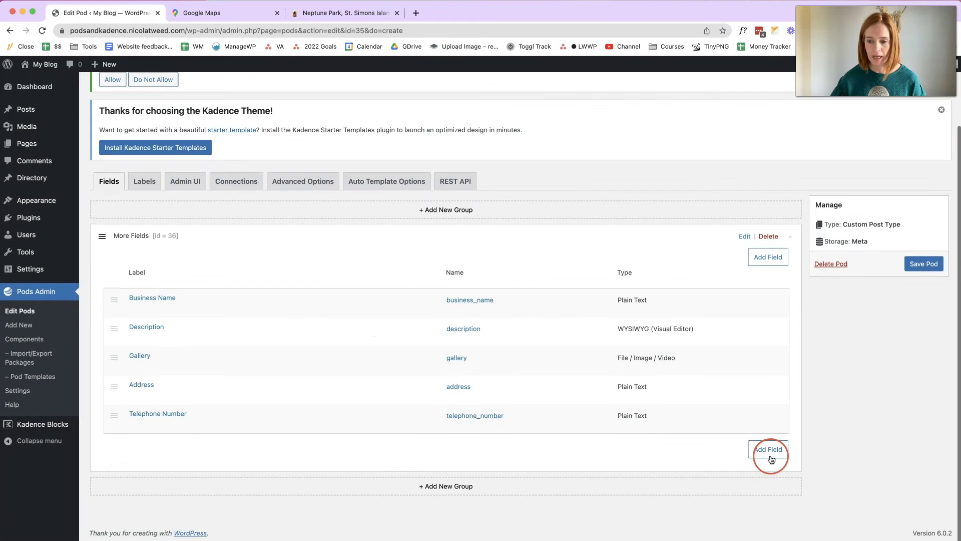
pyautogui.click(767, 449)
# - Create a new field labelled 'Website' with the Website field type
pyautogui.click(414, 188)
pyautogui.write('Website')
pyautogui.click(411, 287)
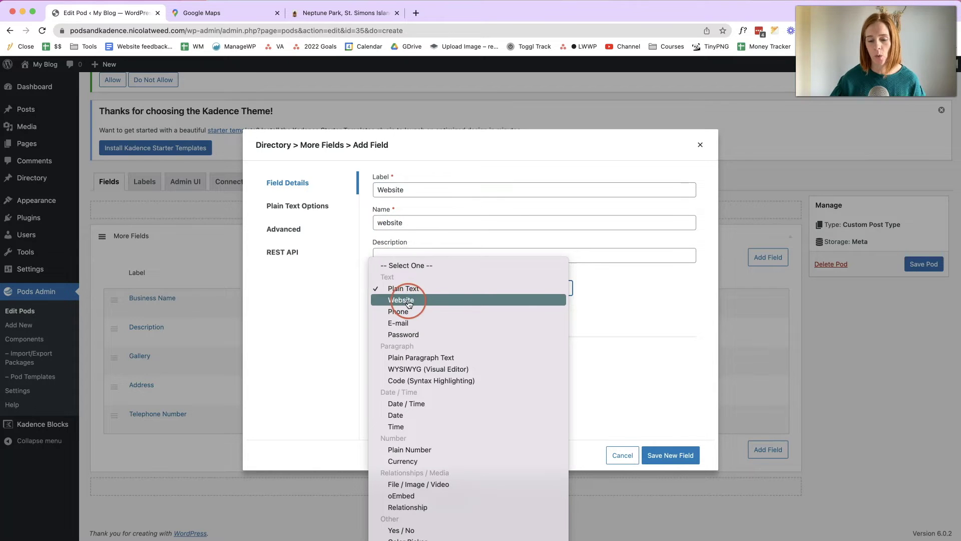
pyautogui.click(403, 299)
pyautogui.click(324, 218)
pyautogui.click(293, 210)
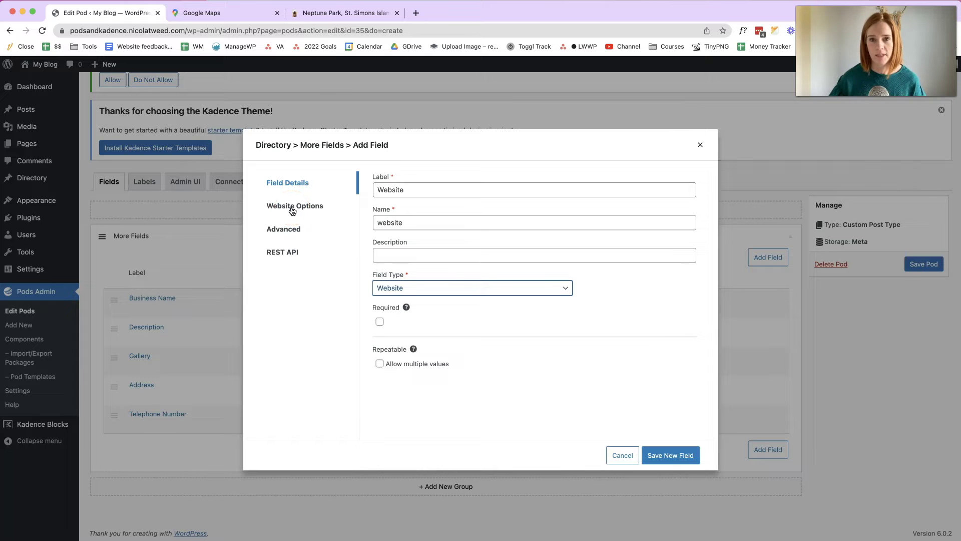
pyautogui.click(293, 210)
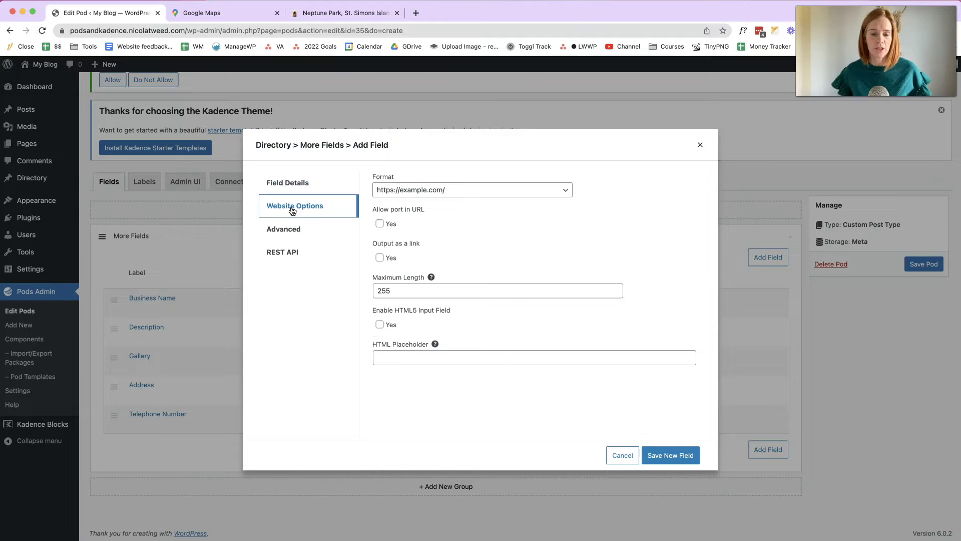
# - Set the Website format to example.com, output as a link opening in a new window, and save
pyautogui.click(393, 186)
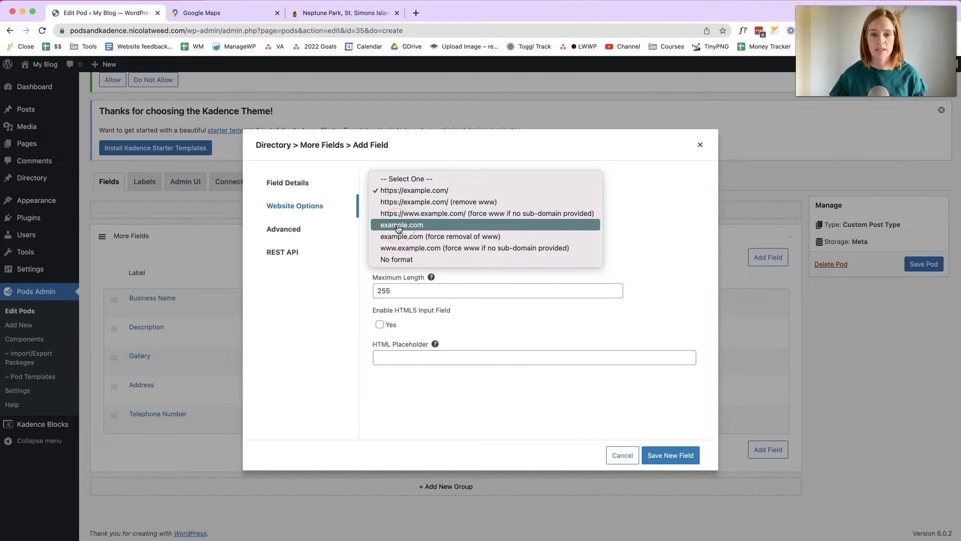
pyautogui.click(398, 228)
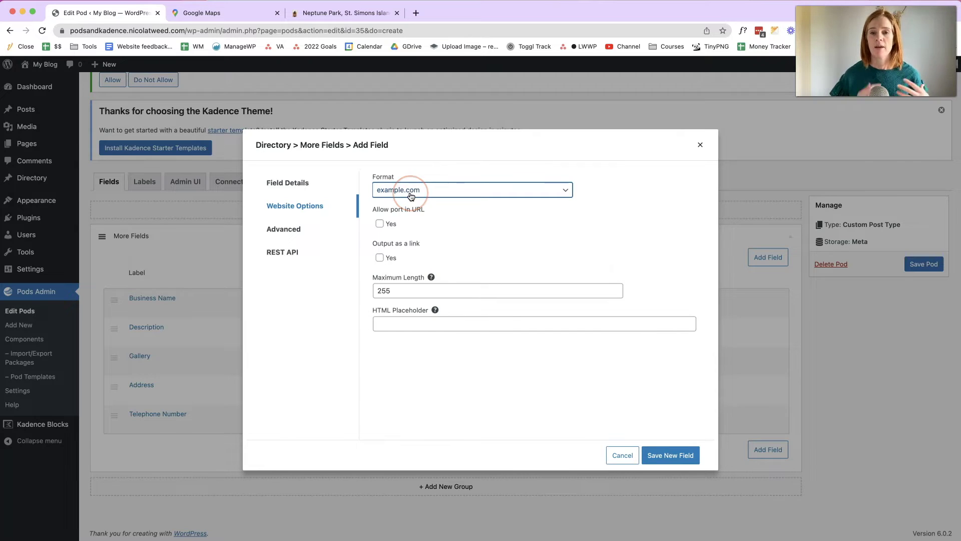
pyautogui.click(380, 258)
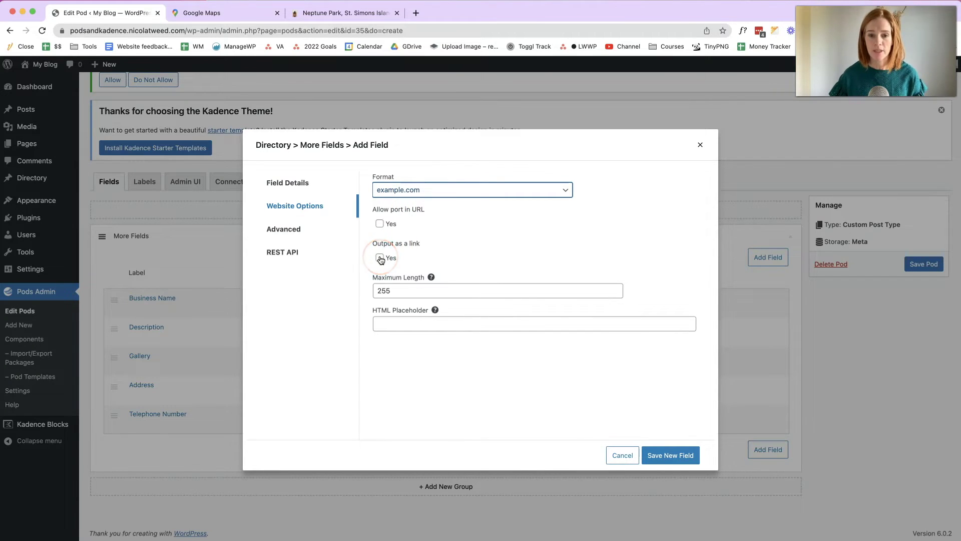
pyautogui.click(380, 258)
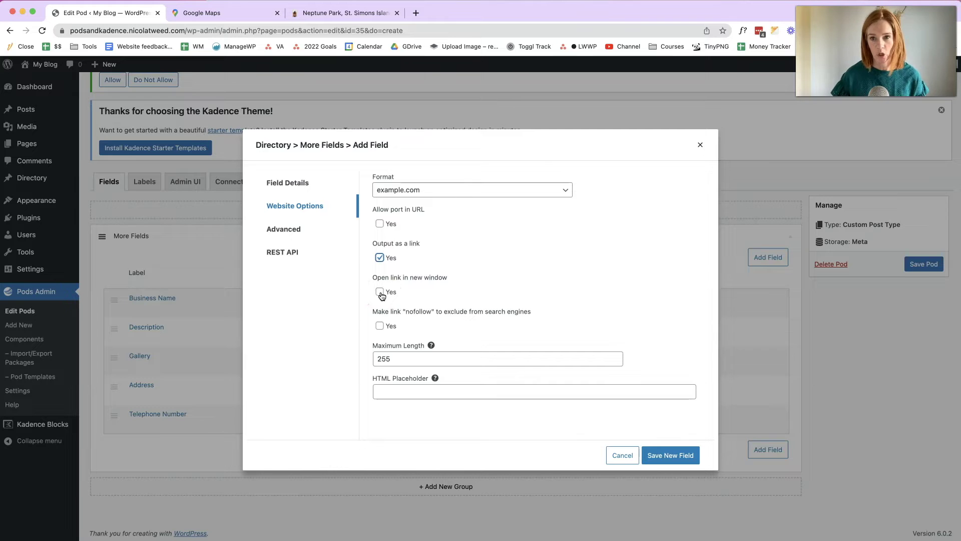
pyautogui.click(380, 292)
pyautogui.click(679, 460)
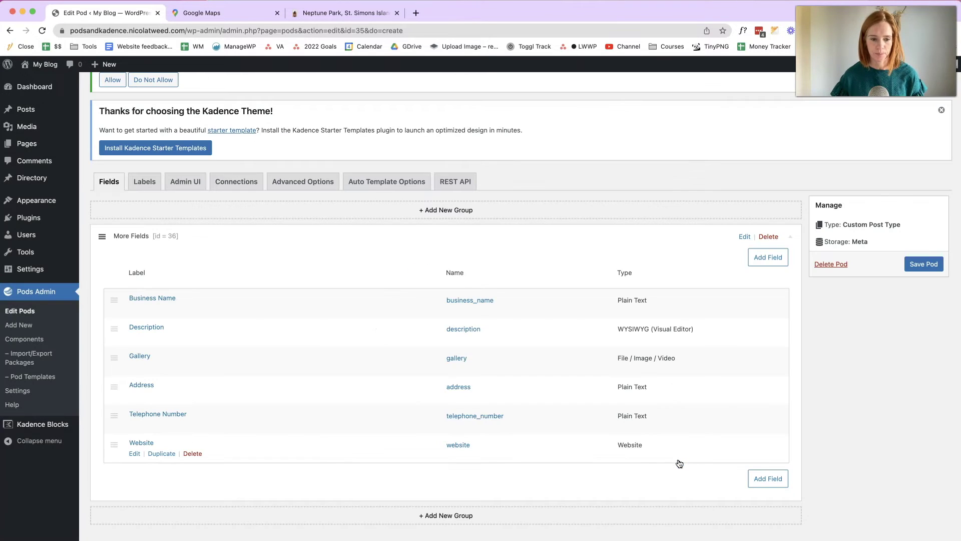
# - Add an 'Opening Times' field of type WYSIWYG and save it
pyautogui.scroll(-1, 679, 460)
pyautogui.click(772, 481)
pyautogui.click(493, 188)
pyautogui.write('OPening Ti')
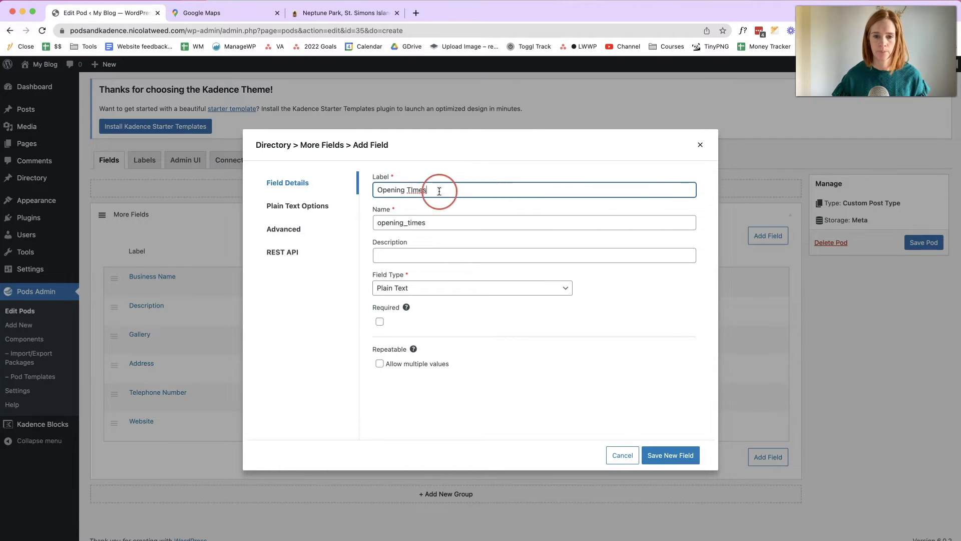
pyautogui.click(413, 189)
pyautogui.press('BackSpace')
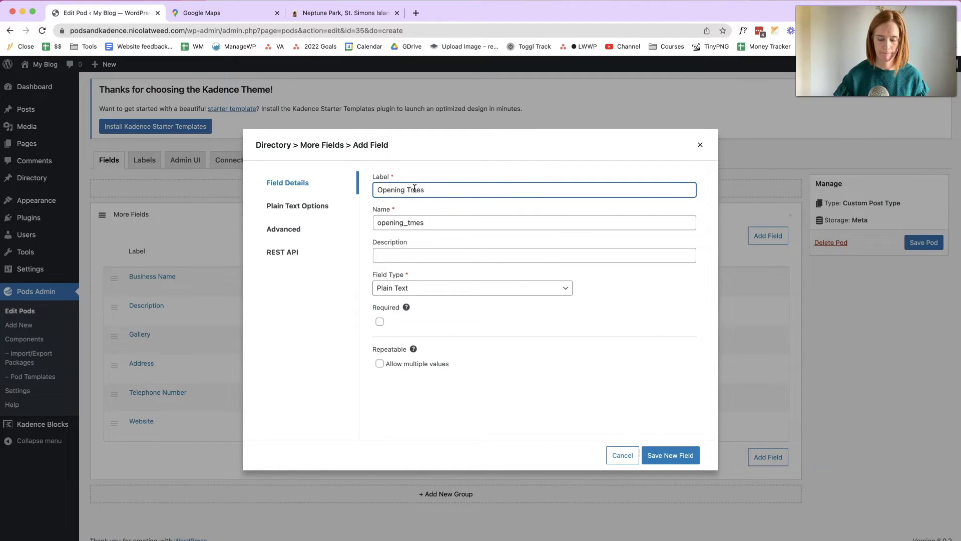
pyautogui.click(446, 286)
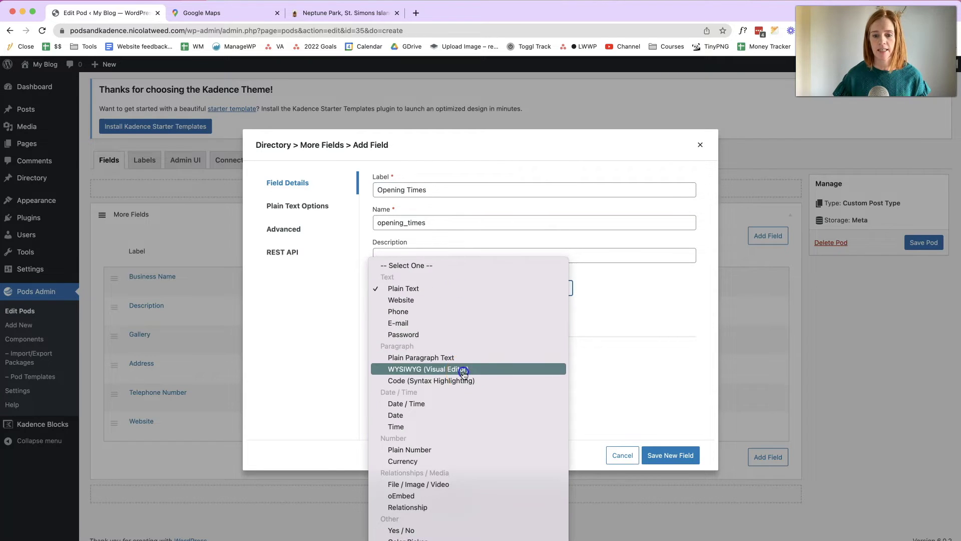
pyautogui.click(464, 373)
pyautogui.click(693, 453)
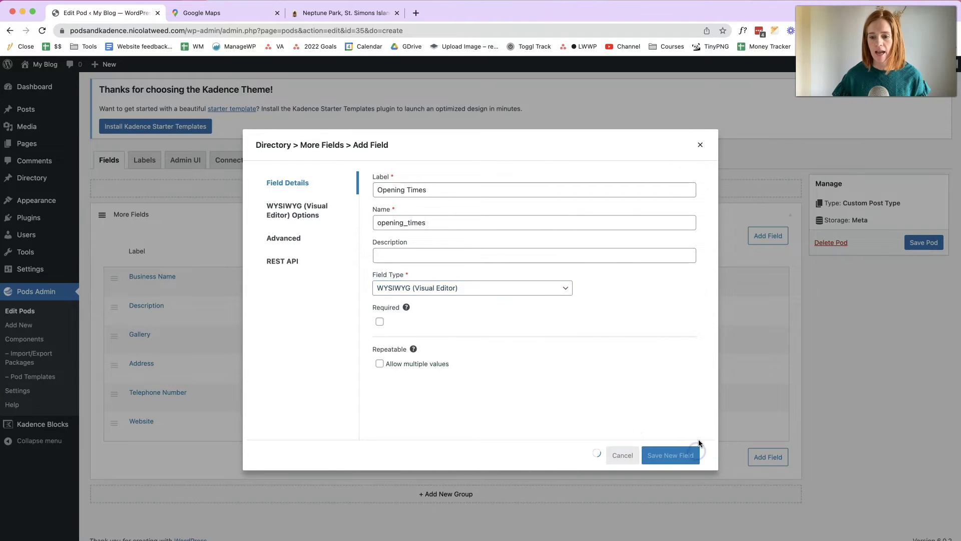
# - Add a 'Map' field of type HTML Content and save it
pyautogui.click(758, 483)
pyautogui.click(499, 191)
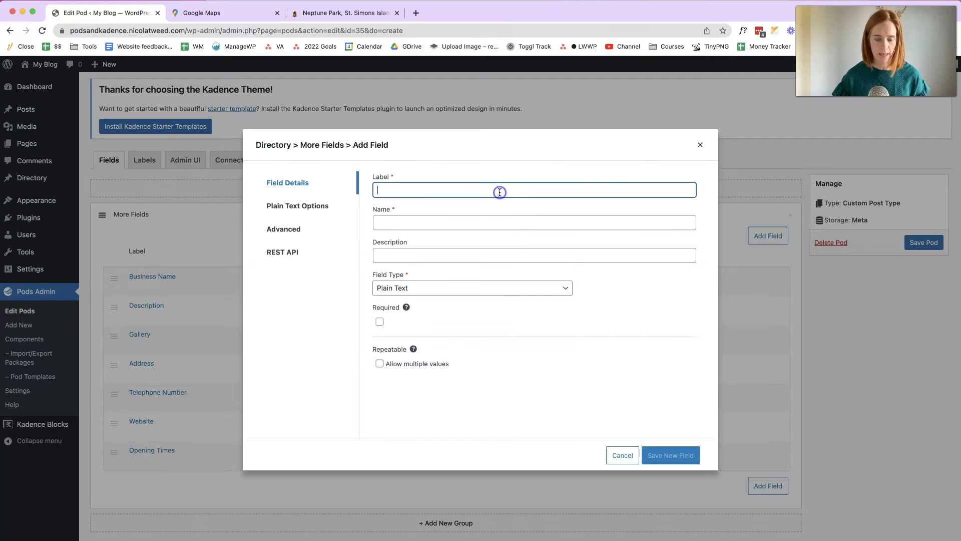
pyautogui.write('Map')
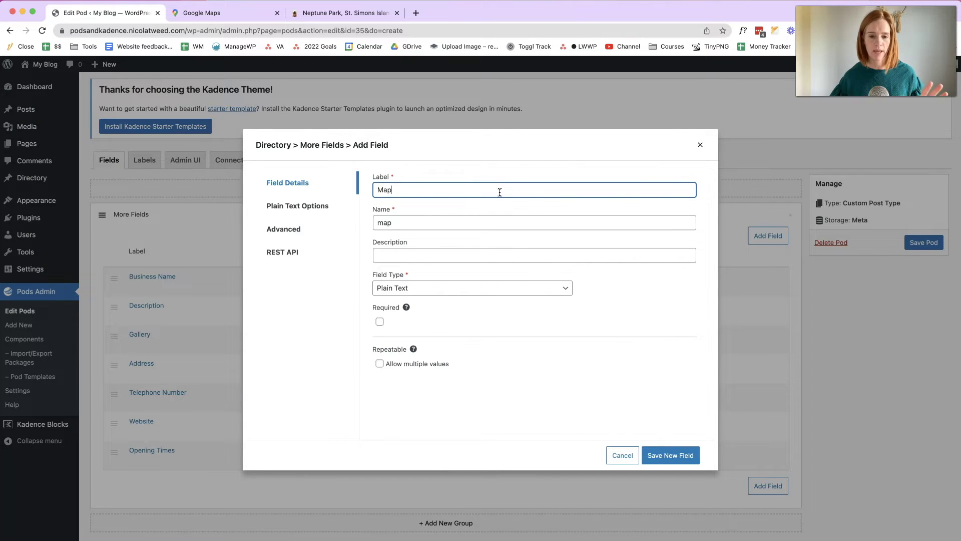
pyautogui.click(415, 287)
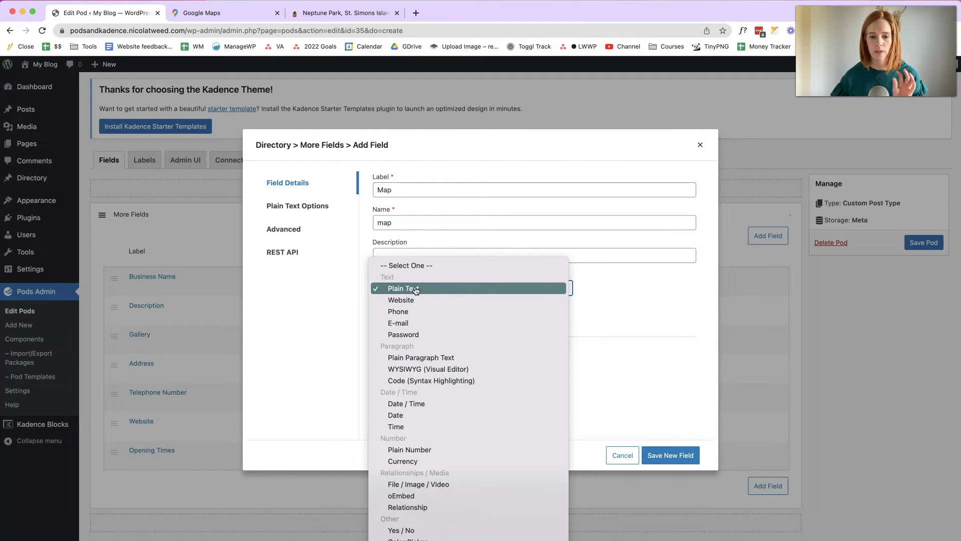
pyautogui.scroll(-1, 473, 426)
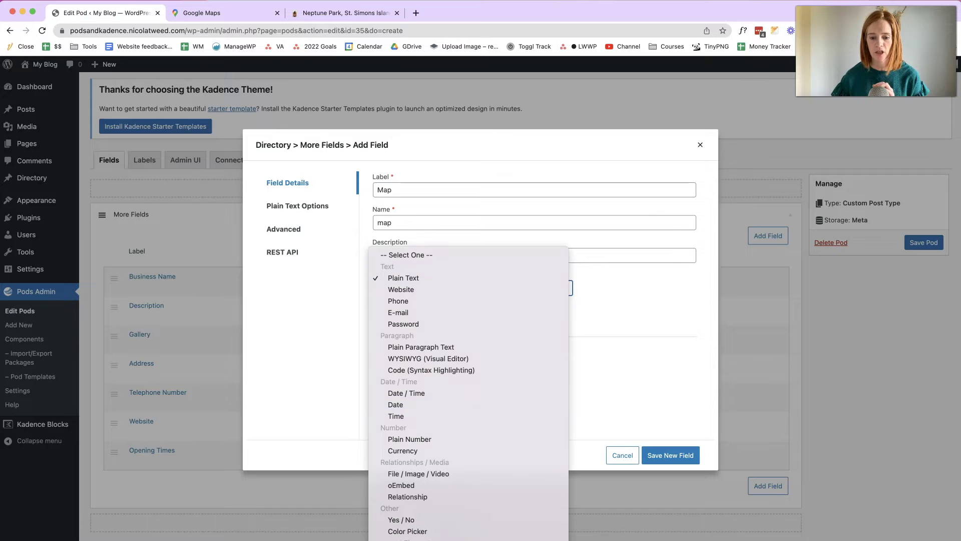
pyautogui.write('html')
pyautogui.press('Return')
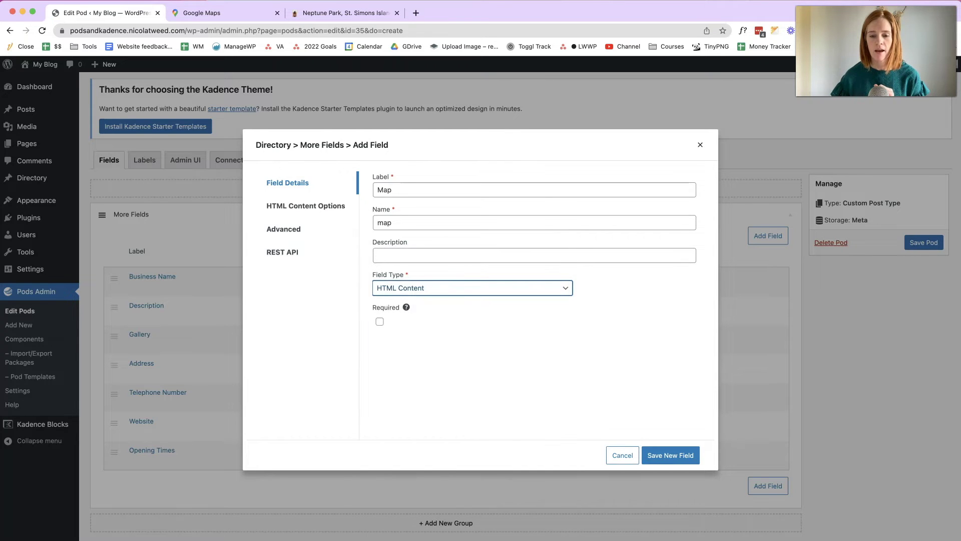
pyautogui.click(329, 212)
pyautogui.click(380, 222)
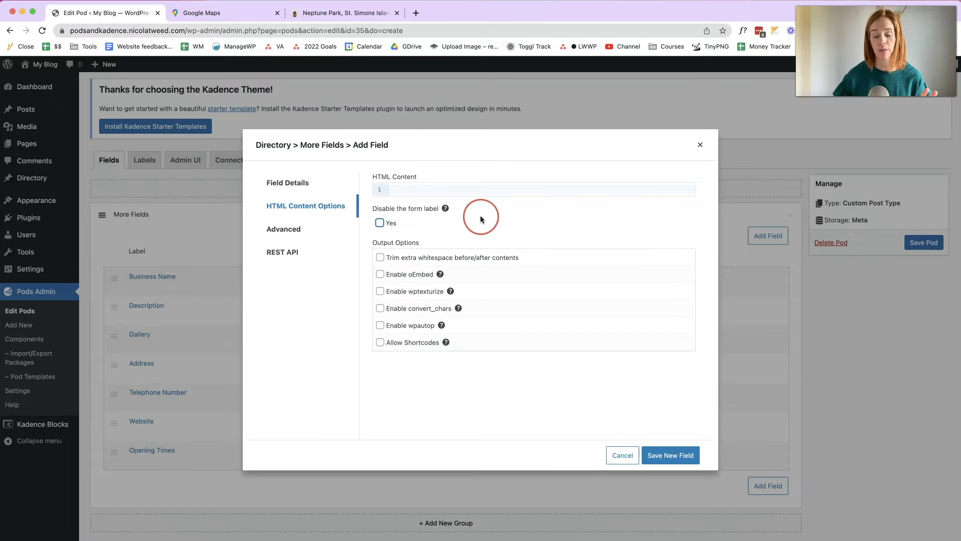
pyautogui.click(684, 455)
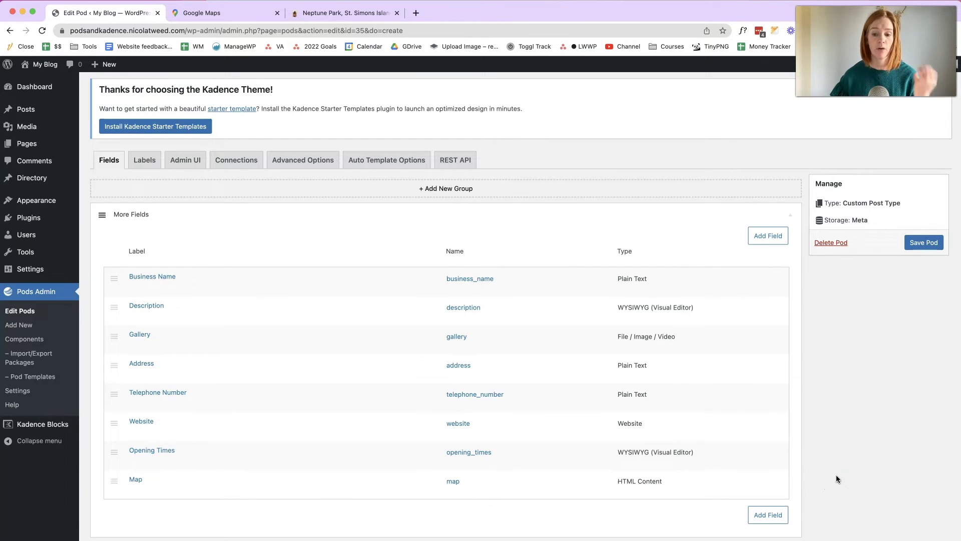
# - Enable Archive Page and Featured Image support on the pod, save, and start a new Directory listing
pyautogui.click(923, 242)
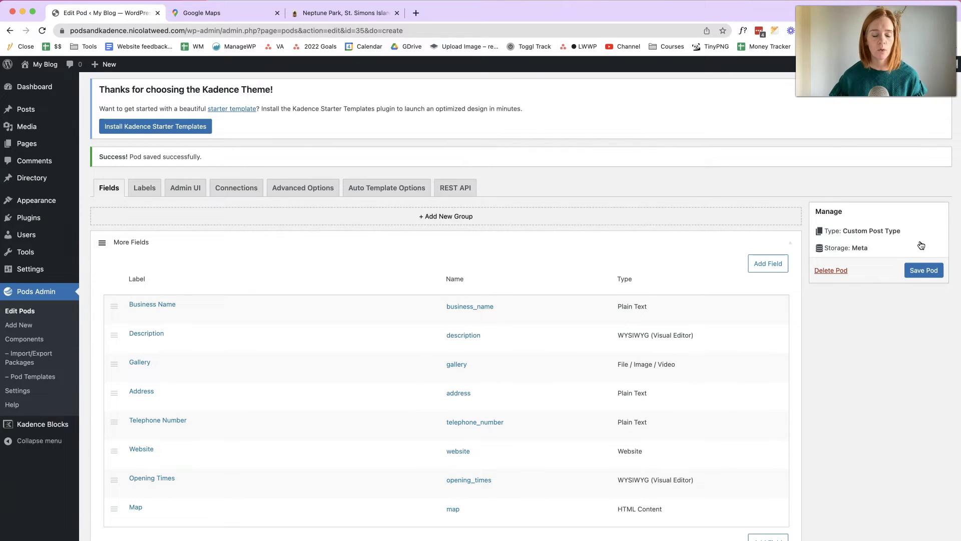
pyautogui.moveTo(30, 181)
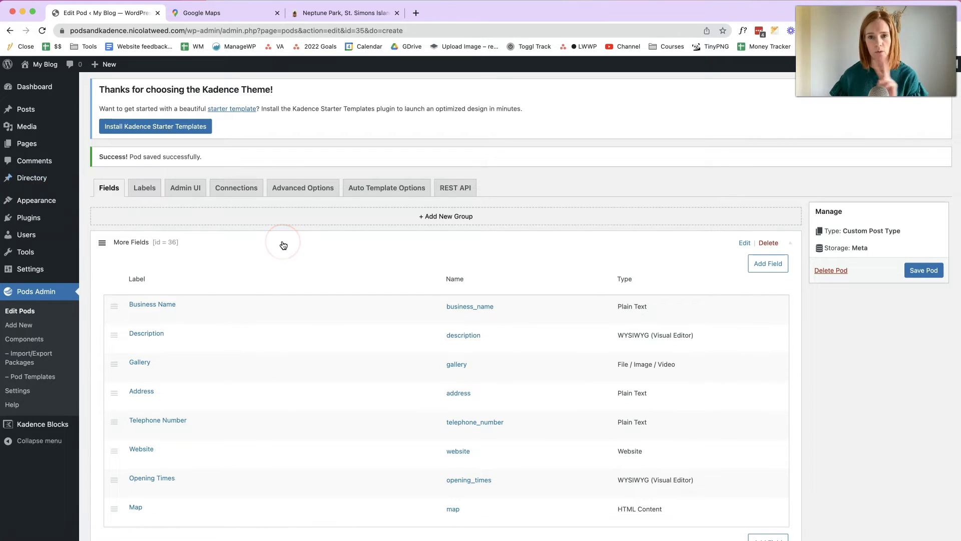
pyautogui.click(292, 194)
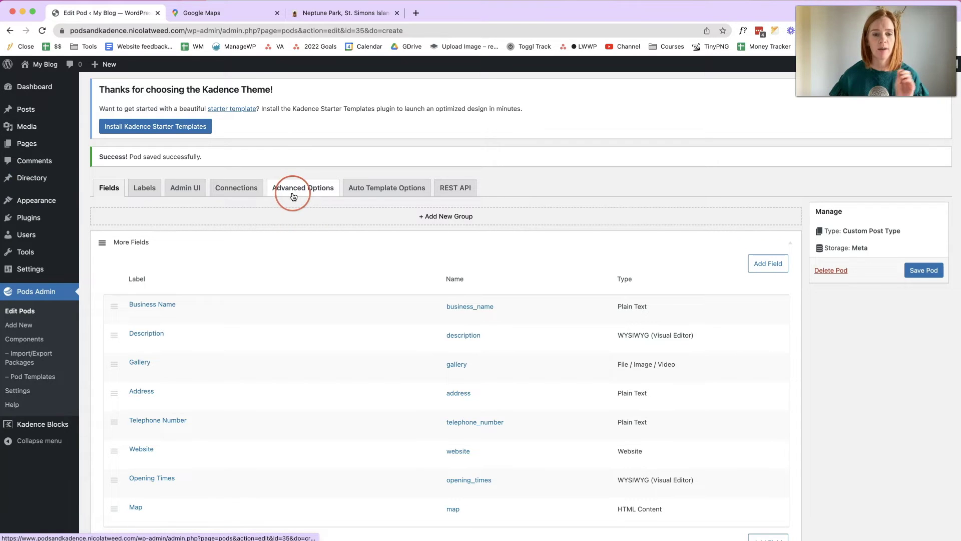
pyautogui.click(242, 349)
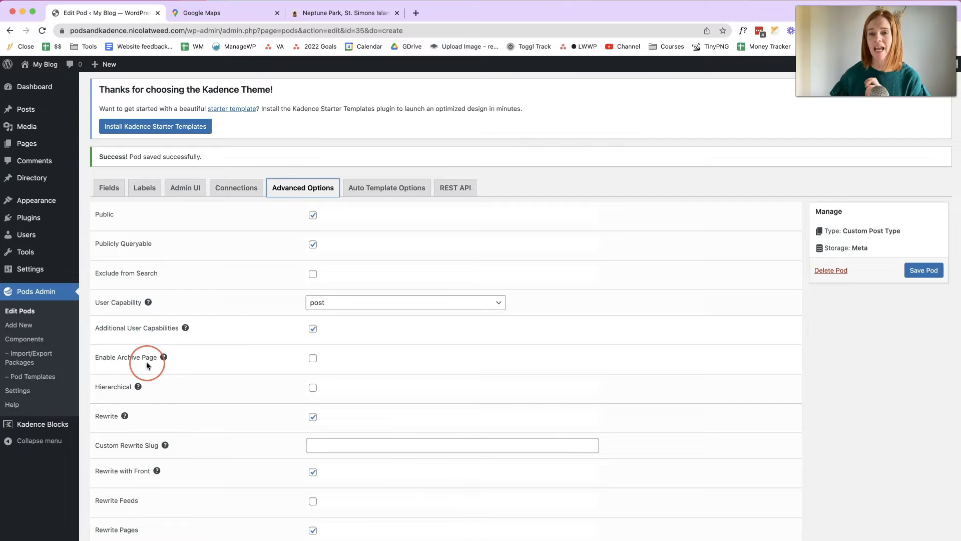
pyautogui.click(313, 359)
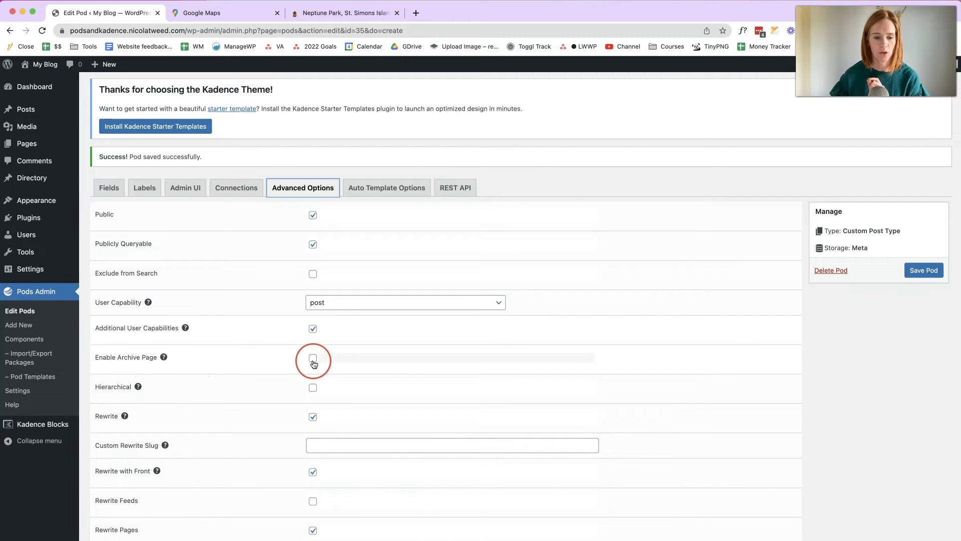
pyautogui.scroll(-6, 262, 410)
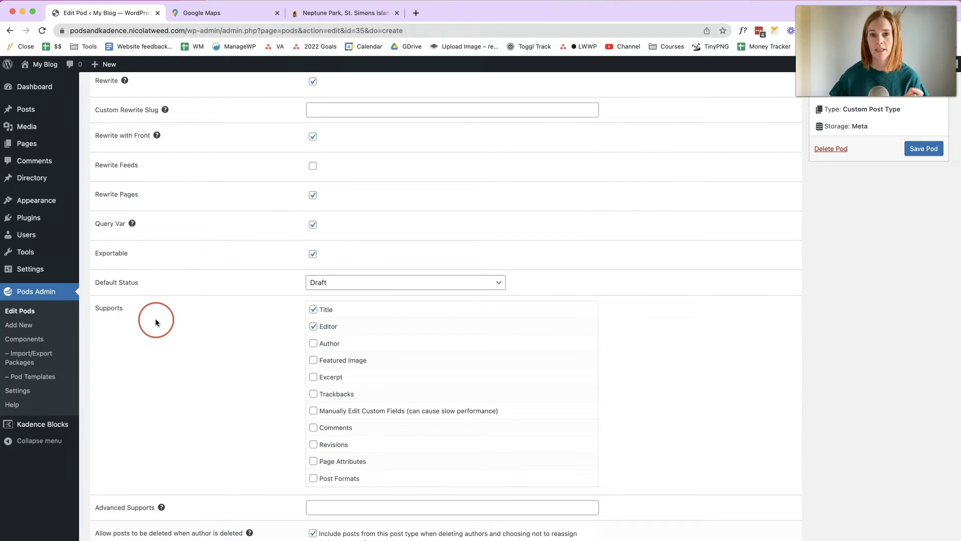
pyautogui.click(315, 361)
pyautogui.click(916, 151)
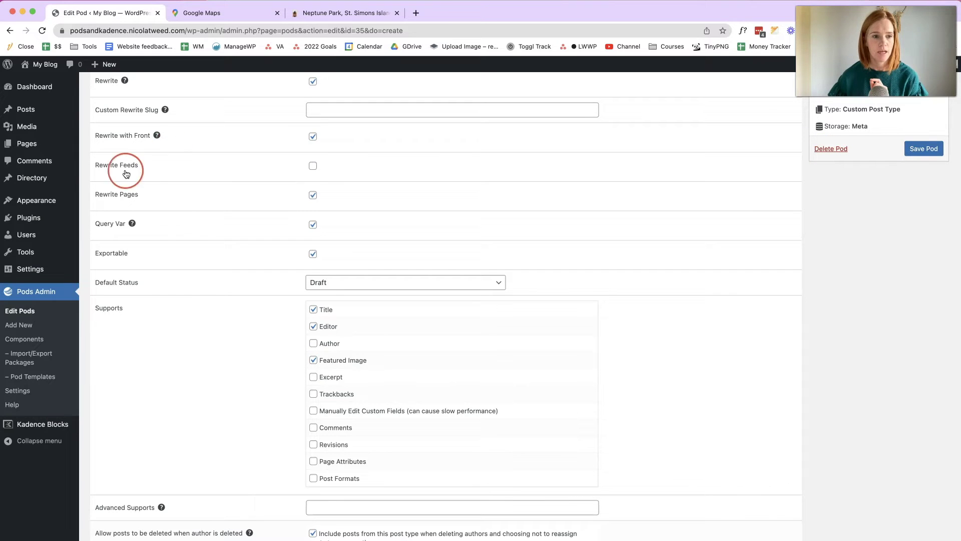
pyautogui.click(135, 200)
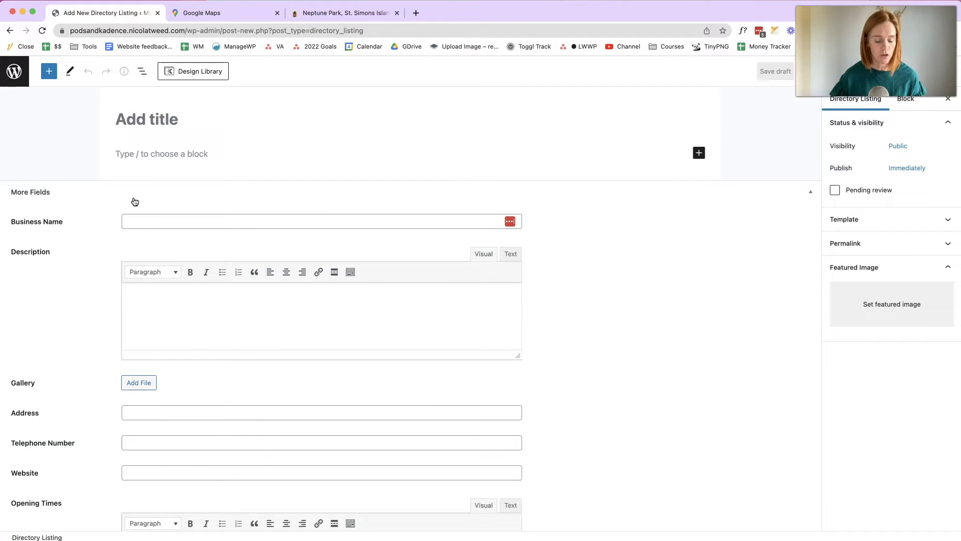
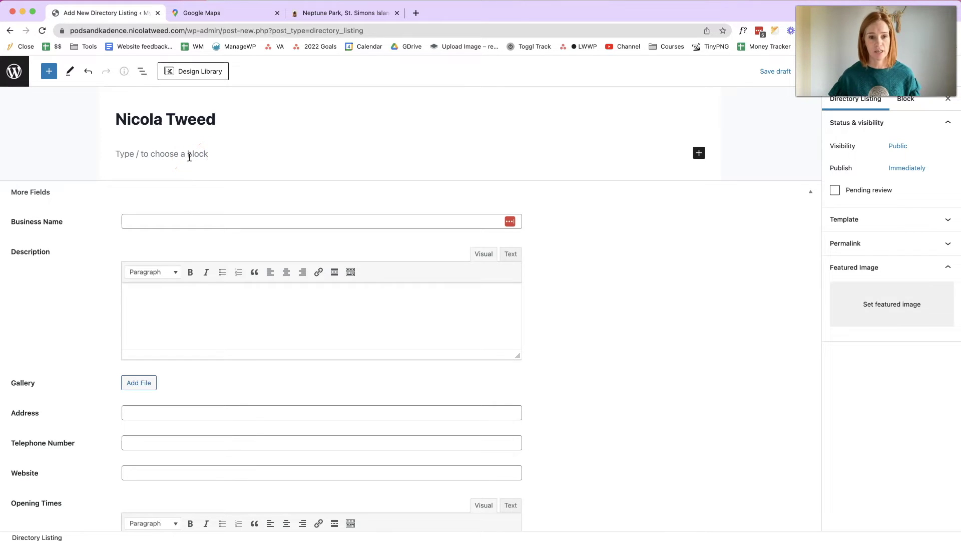
# - Title the listing with the owner's name, set Business Name 'NT Website Design', and add a placeholder description
pyautogui.click(170, 218)
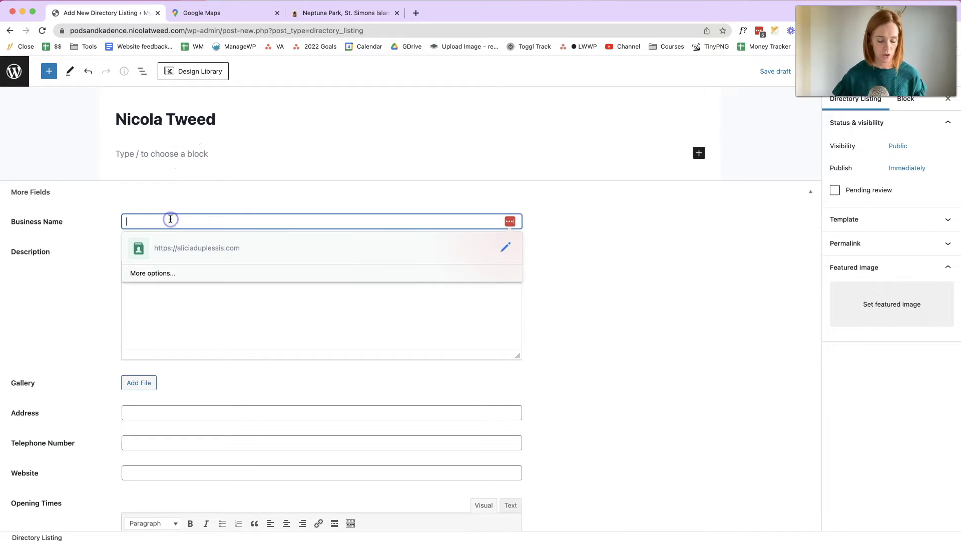
pyautogui.write('NT We')
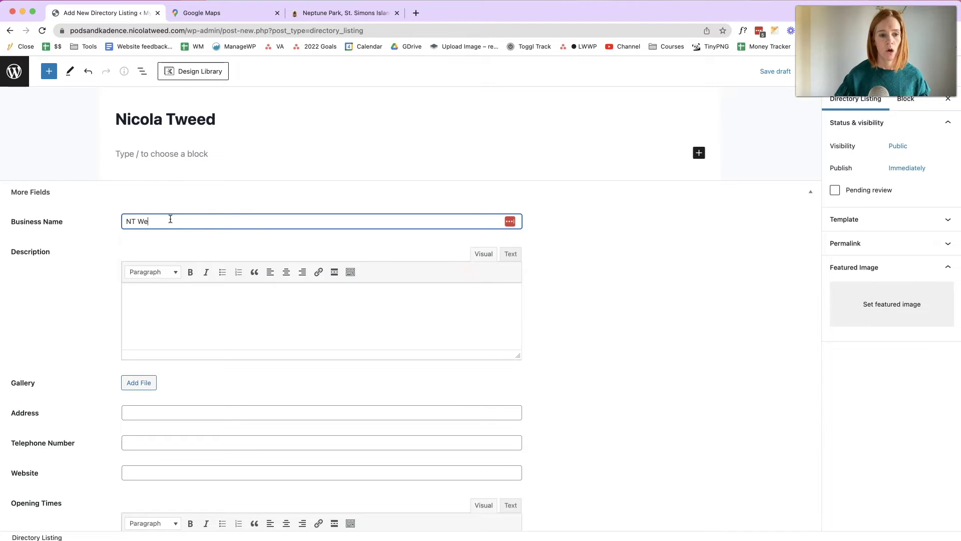
pyautogui.write('bsite Design')
pyautogui.click(205, 314)
pyautogui.write('Description in here, etc')
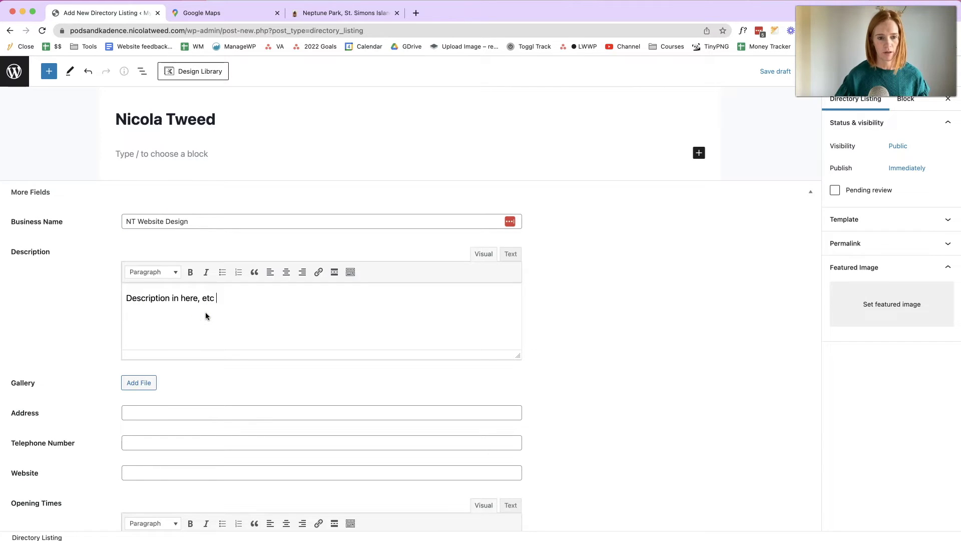
# - Open the Gallery field's file dialog and switch between the media library and upload views
pyautogui.scroll(-2, 175, 325)
pyautogui.click(137, 338)
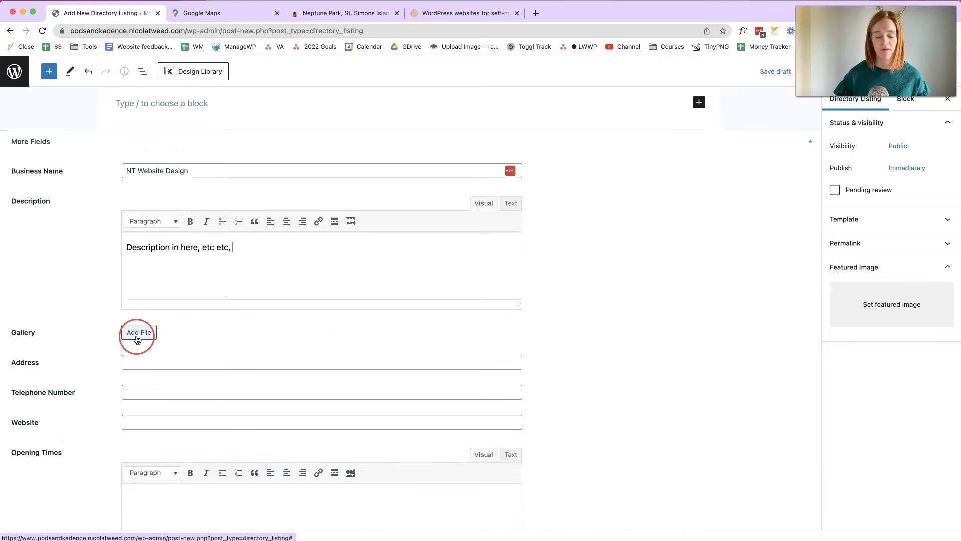
pyautogui.click(200, 341)
pyautogui.click(60, 134)
pyautogui.click(87, 105)
pyautogui.click(49, 105)
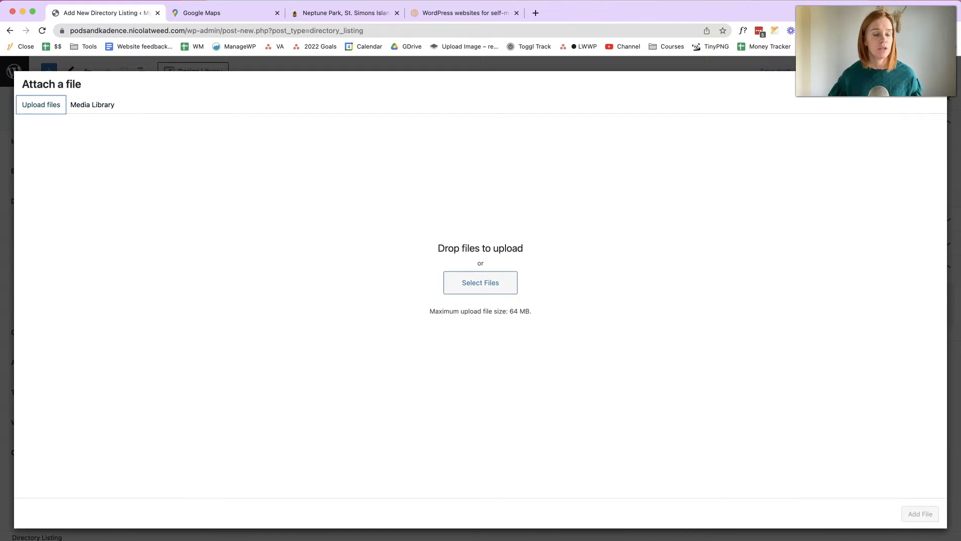
# - Upload three images and attach them to the Gallery field
pyautogui.click(361, 402)
pyautogui.keyDown('shift'); pyautogui.click(365, 437); pyautogui.keyUp('shift')
pyautogui.moveTo(364, 437); pyautogui.dragTo(378, 231)
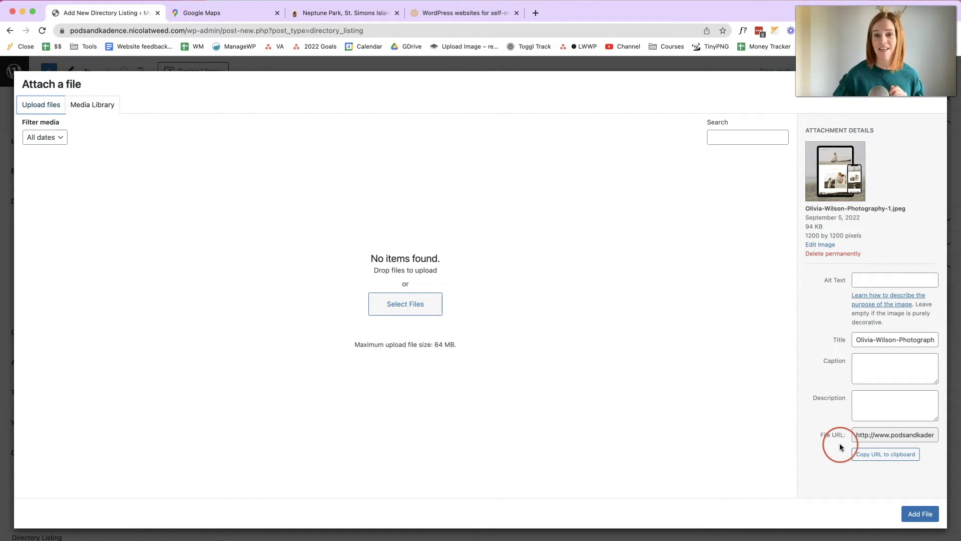
pyautogui.click(921, 516)
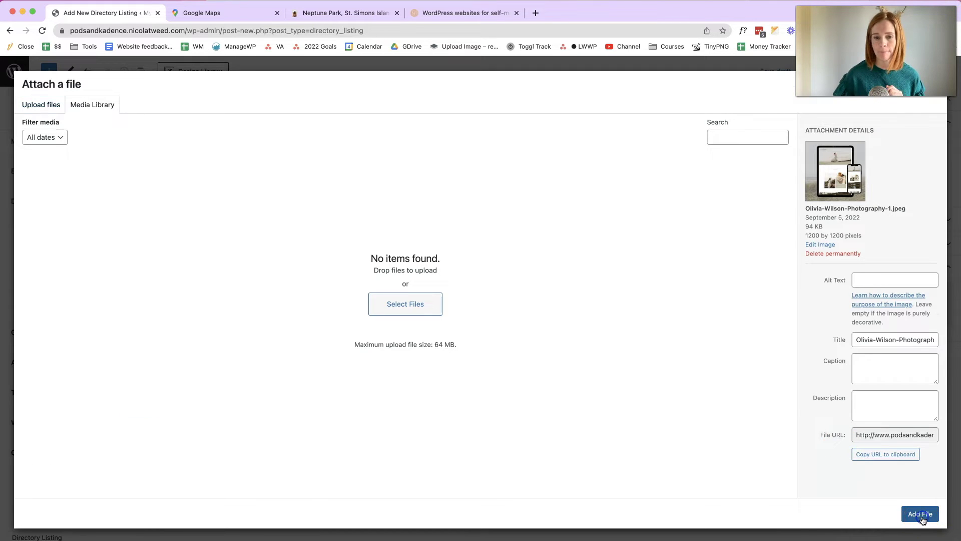
# - Enter 'Template Address' as the address and fill in a telephone number
pyautogui.scroll(-3, 584, 341)
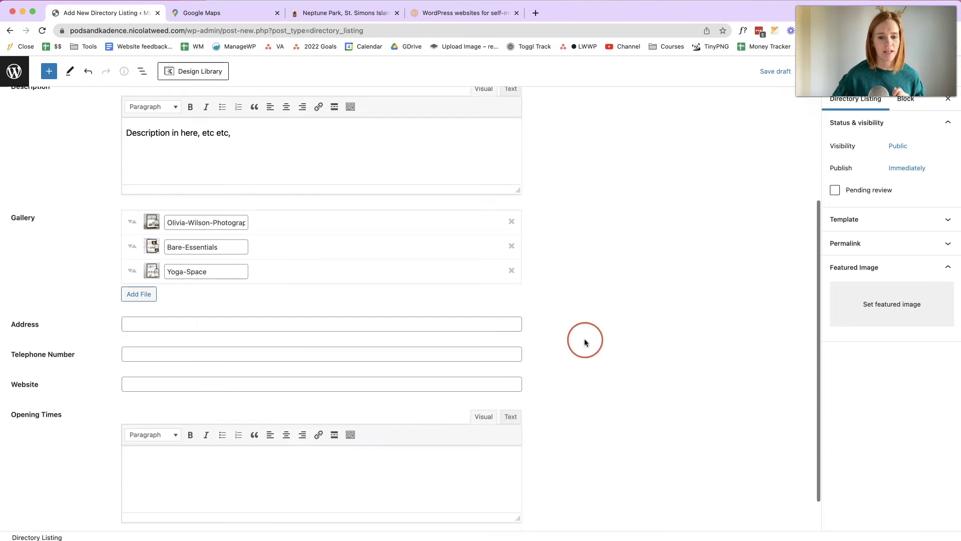
pyautogui.click(511, 323)
pyautogui.press('Tab')
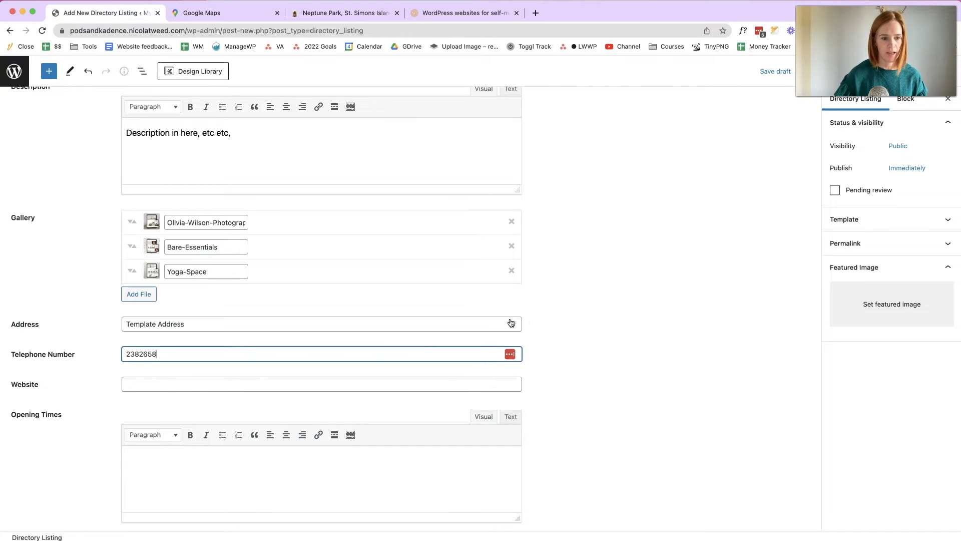
# - Copy the site URL from the other browser tab and paste it into the Website field
pyautogui.click(403, 385)
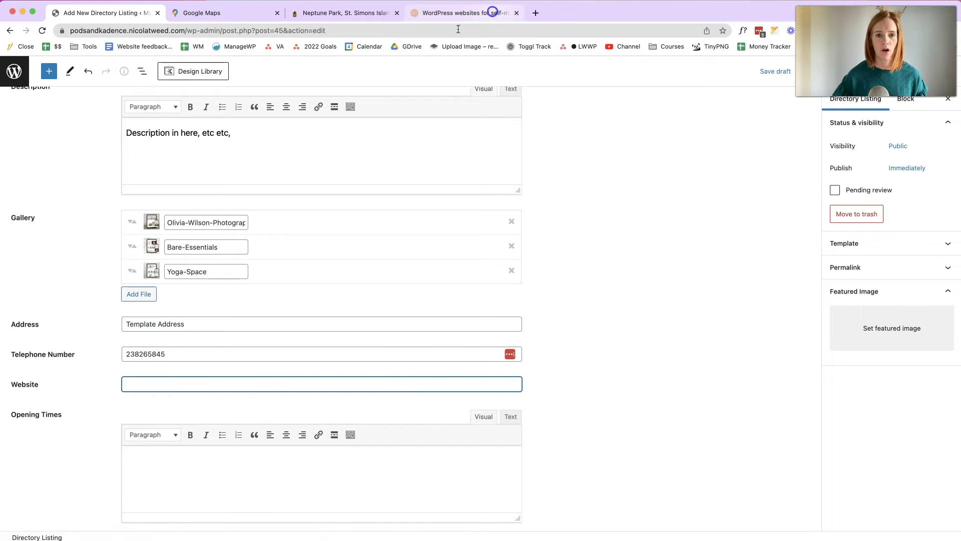
pyautogui.click(491, 11)
pyautogui.click(455, 31)
pyautogui.press('super+c')
pyautogui.click(101, 13)
pyautogui.press('super+v')
# - Type 'Opening Times' into the Opening Times editor
pyautogui.scroll(-2, 273, 415)
pyautogui.click(229, 426)
pyautogui.write('OPening')
pyautogui.press('BackSpace')
pyautogui.press('BackSpace')
pyautogui.press('BackSpace')
pyautogui.press('BackSpace')
pyautogui.press('BackSpace')
pyautogui.press('BackSpace')
pyautogui.write('pening Times')
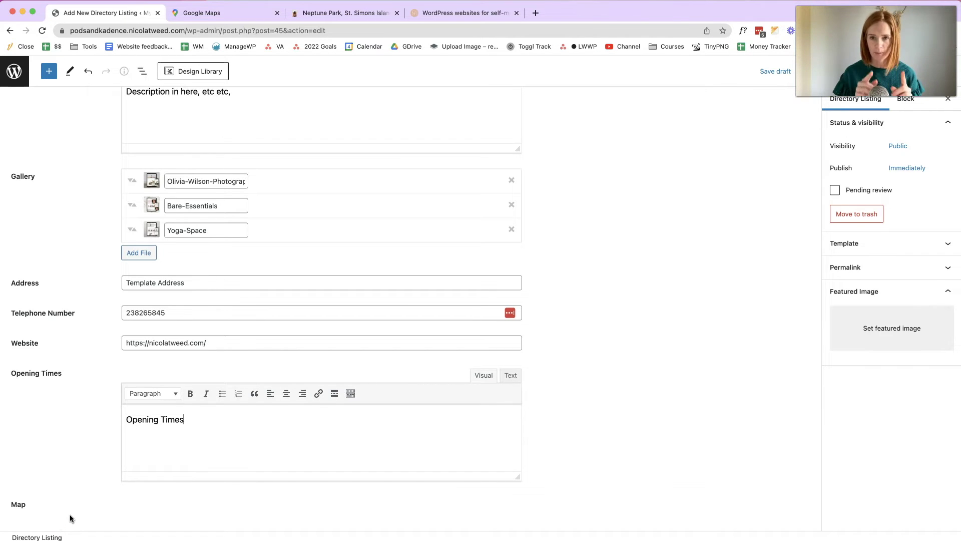
# - Upload the portrait photo and set it as the listing's featured image
pyautogui.click(866, 338)
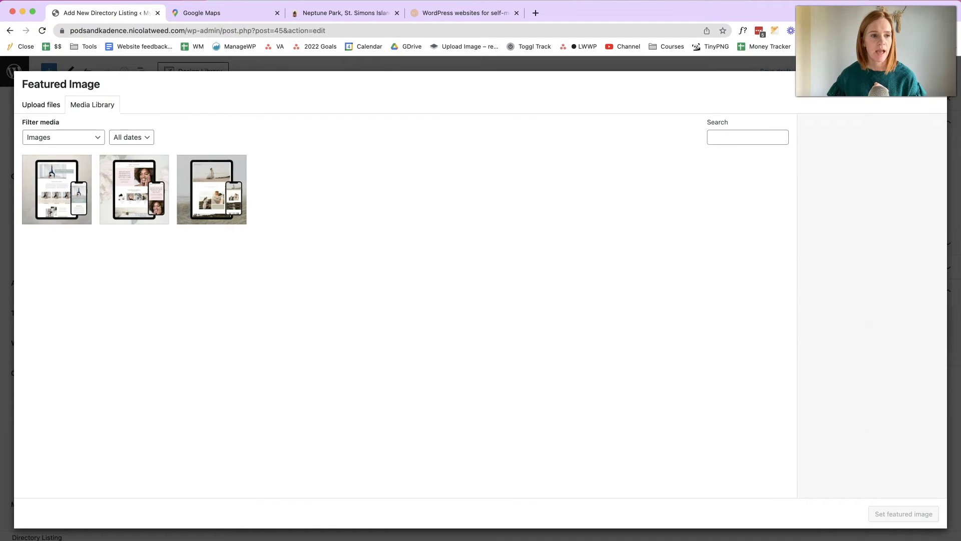
pyautogui.moveTo(405, 457); pyautogui.dragTo(456, 233)
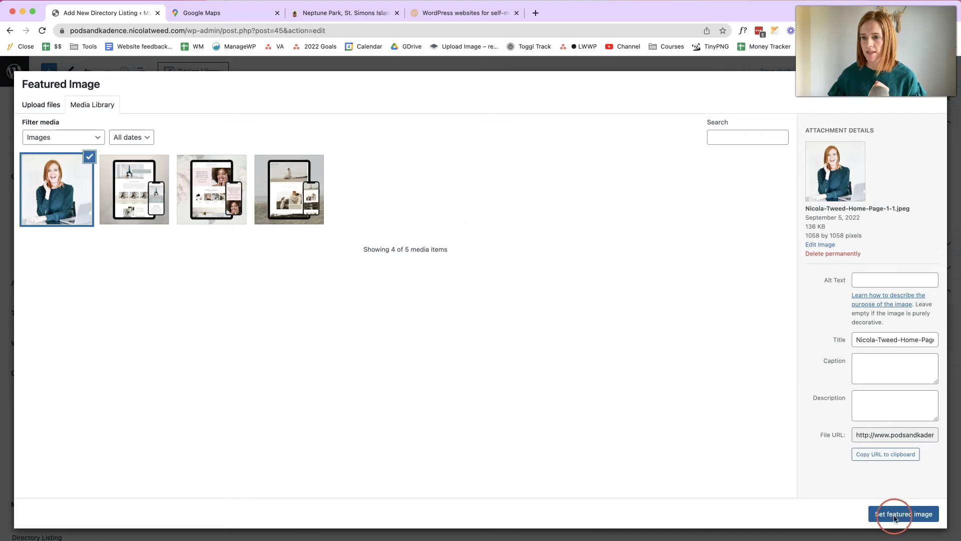
pyautogui.click(896, 514)
pyautogui.click(354, 204)
pyautogui.scroll(5, 356, 211)
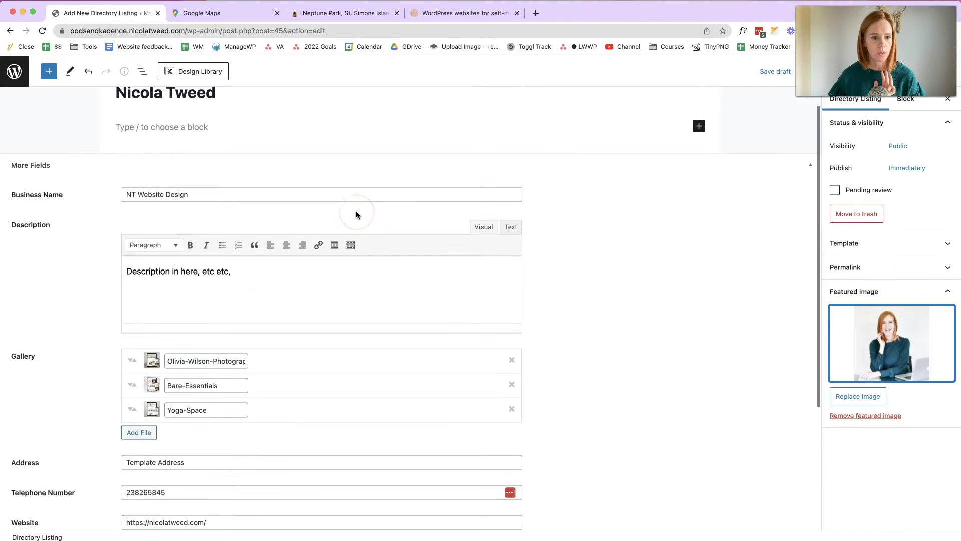
pyautogui.click(694, 195)
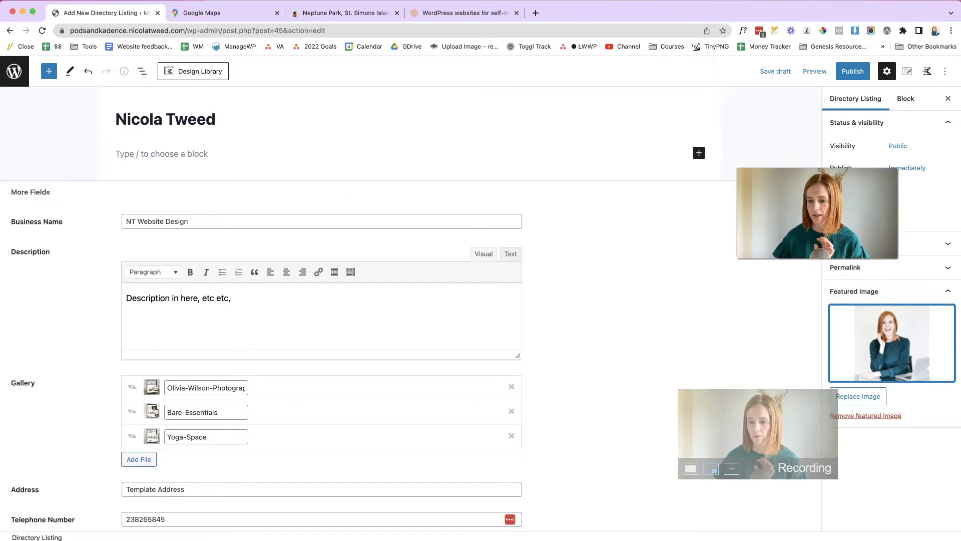
# - Publish the directory listing and view its live page
pyautogui.click(853, 72)
pyautogui.click(854, 74)
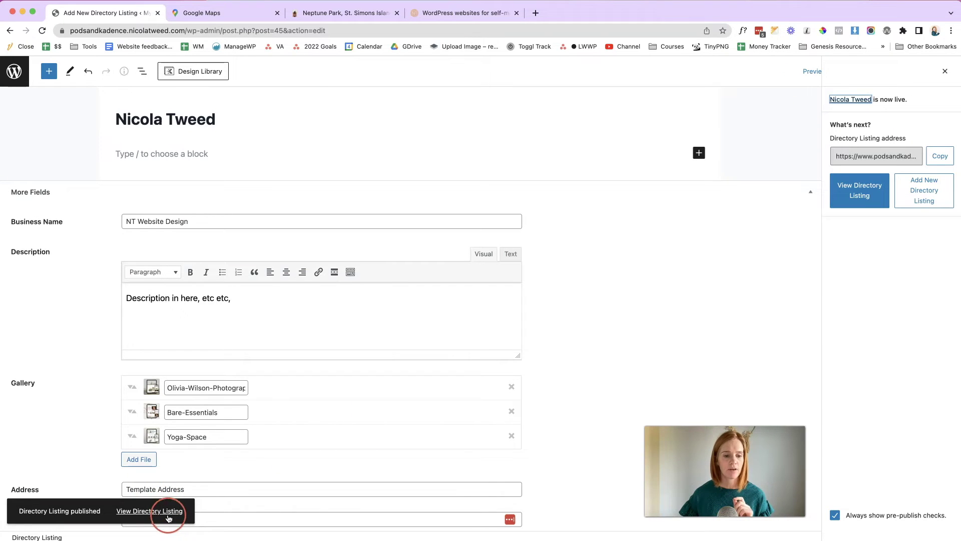
pyautogui.click(153, 510)
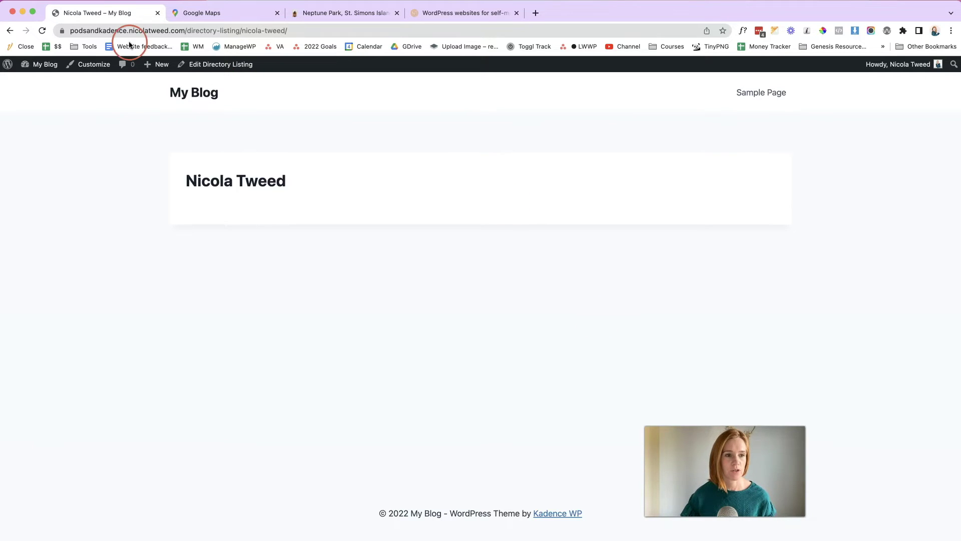
# - Switch on the Hooked Elements add-on in the Kadence theme settings
pyautogui.click(31, 81)
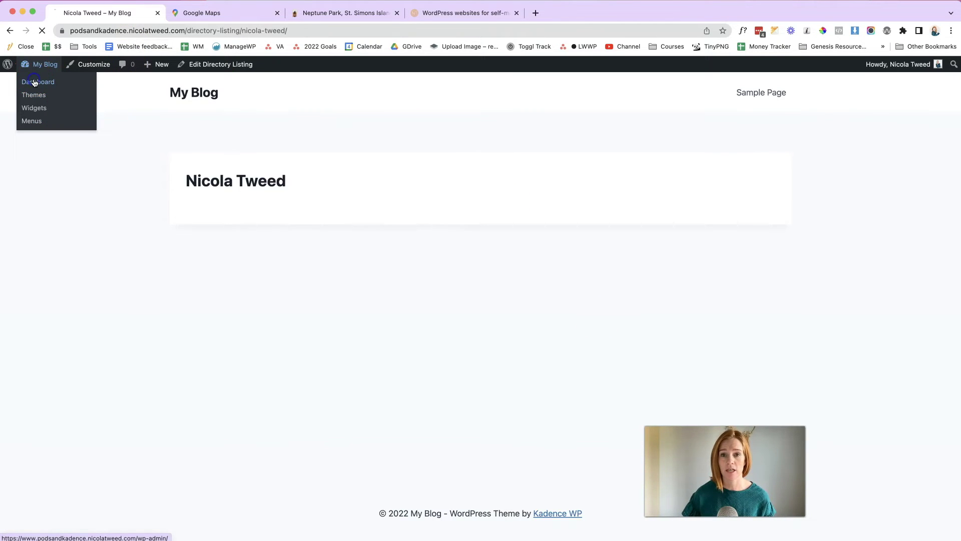
pyautogui.moveTo(40, 236)
pyautogui.click(133, 295)
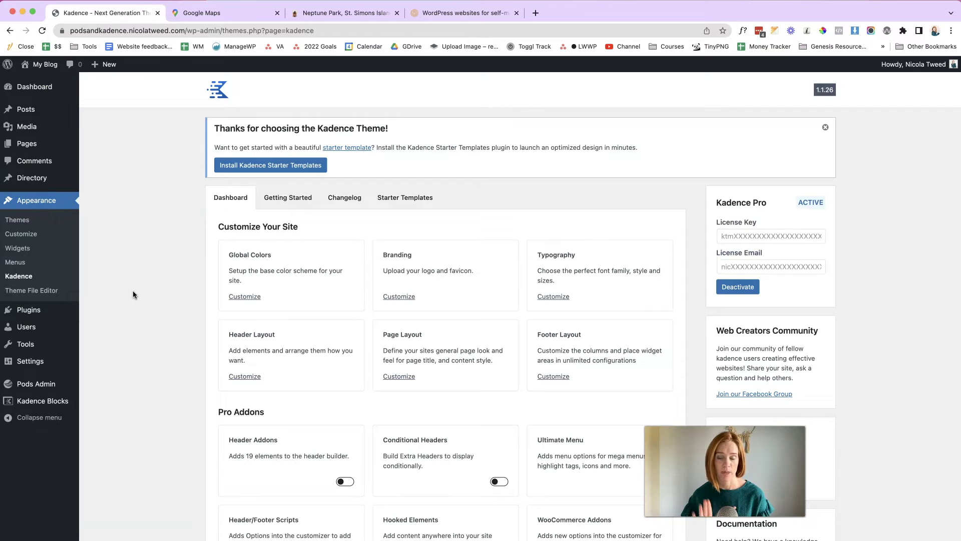
pyautogui.scroll(-5, 218, 268)
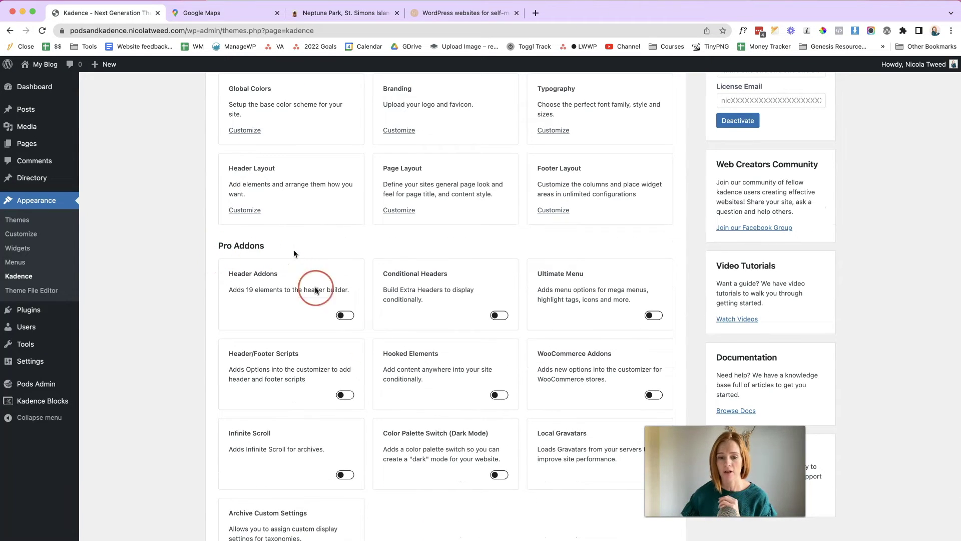
pyautogui.click(507, 401)
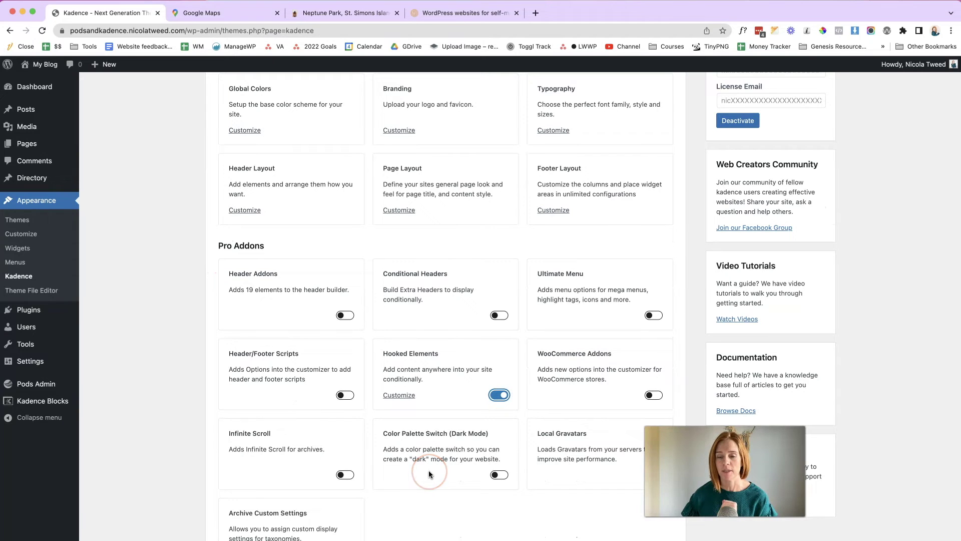
# - Reload the settings and bring up the empty Appearance > Elements list
pyautogui.click(400, 394)
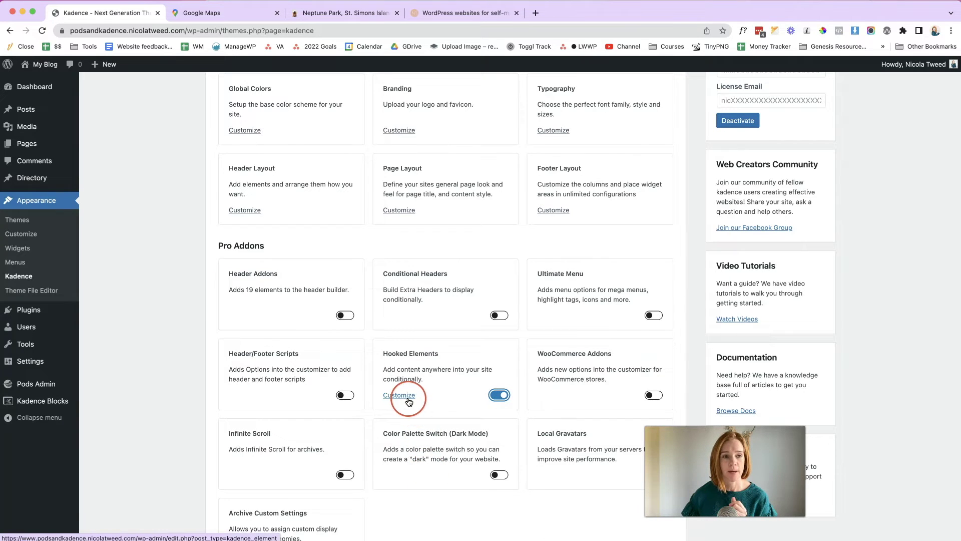
pyautogui.click(42, 31)
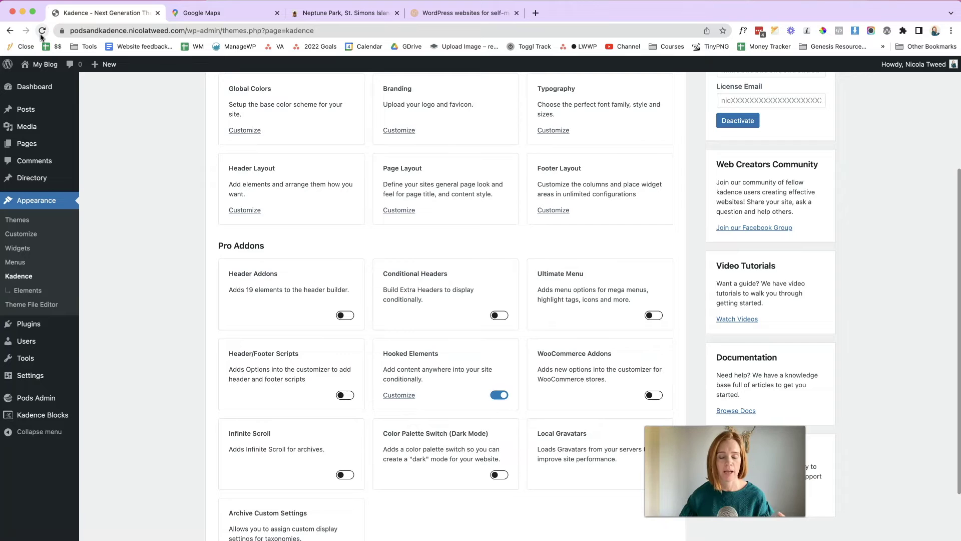
pyautogui.click(18, 295)
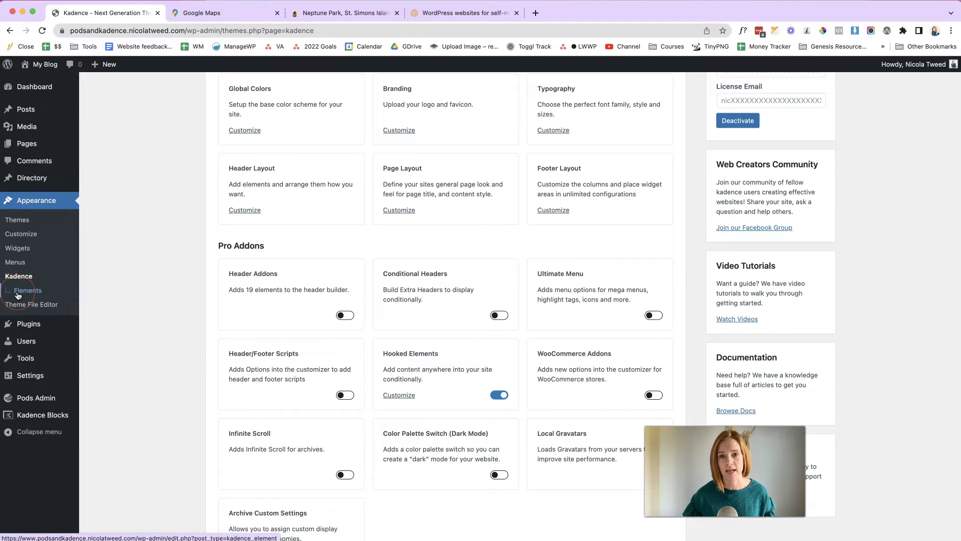
pyautogui.click(142, 283)
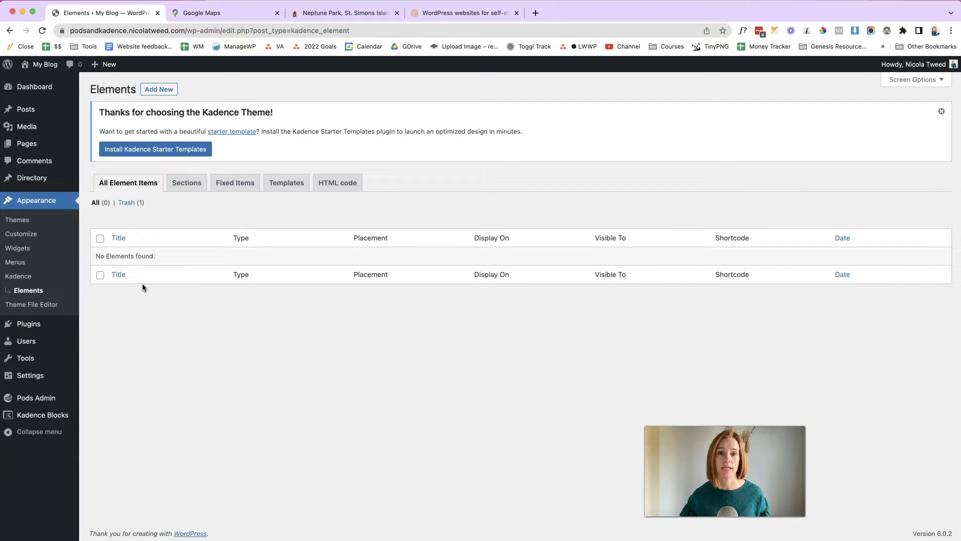
# - Create a new Template element titled 'Single Directory Listing Template'
pyautogui.click(150, 92)
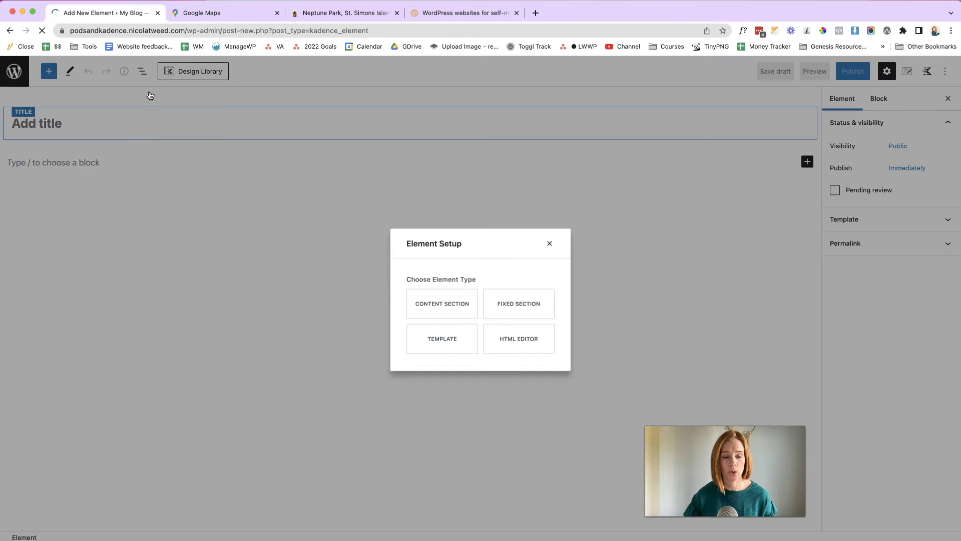
pyautogui.click(411, 293)
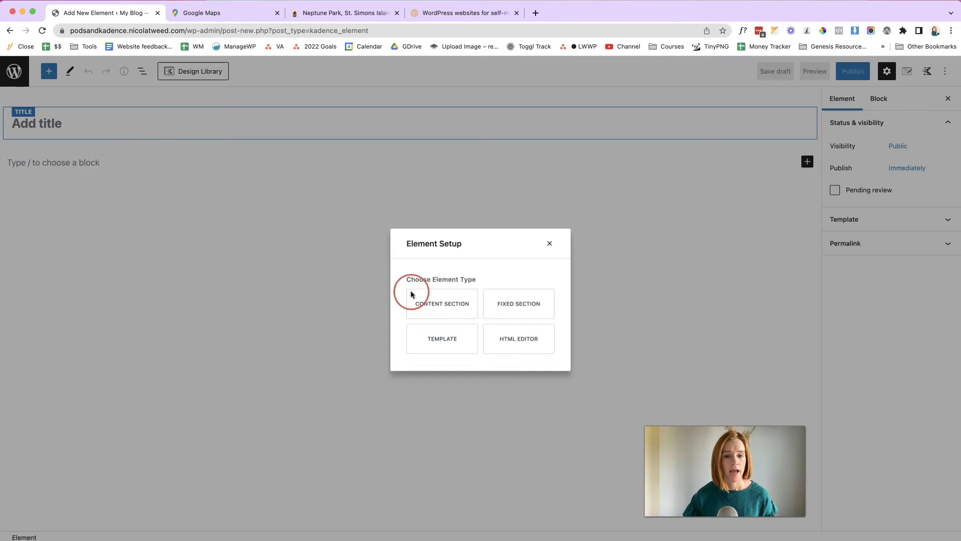
pyautogui.click(447, 339)
pyautogui.click(149, 131)
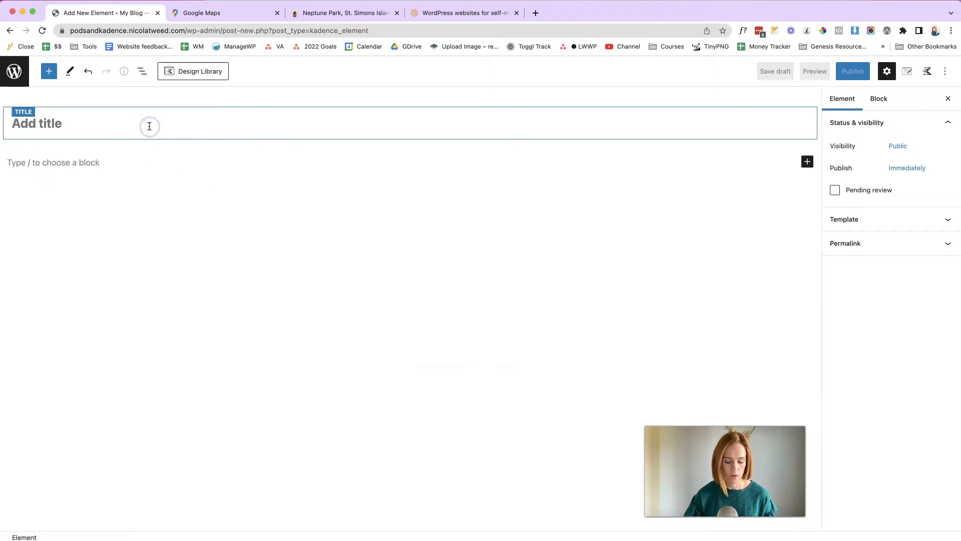
pyautogui.write('Single D')
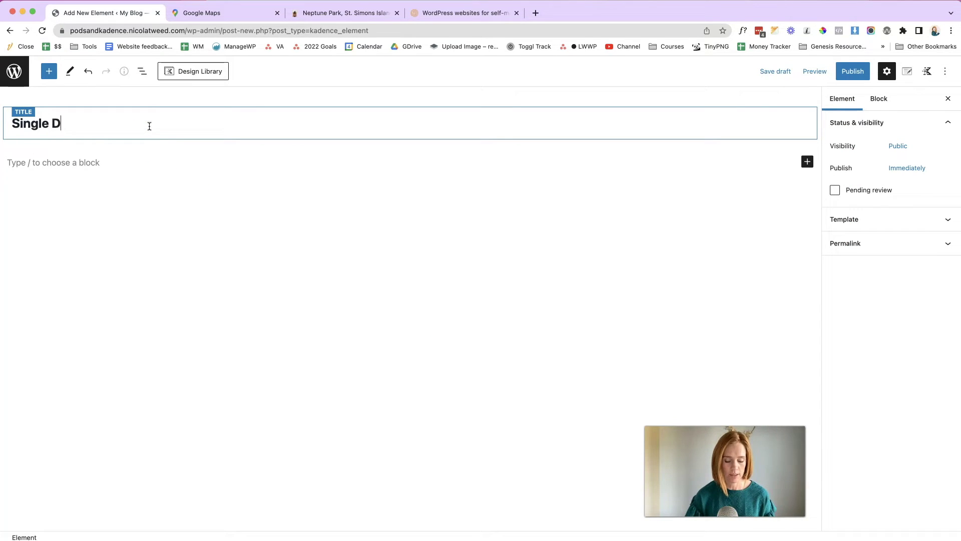
pyautogui.write('irectory Listing Template')
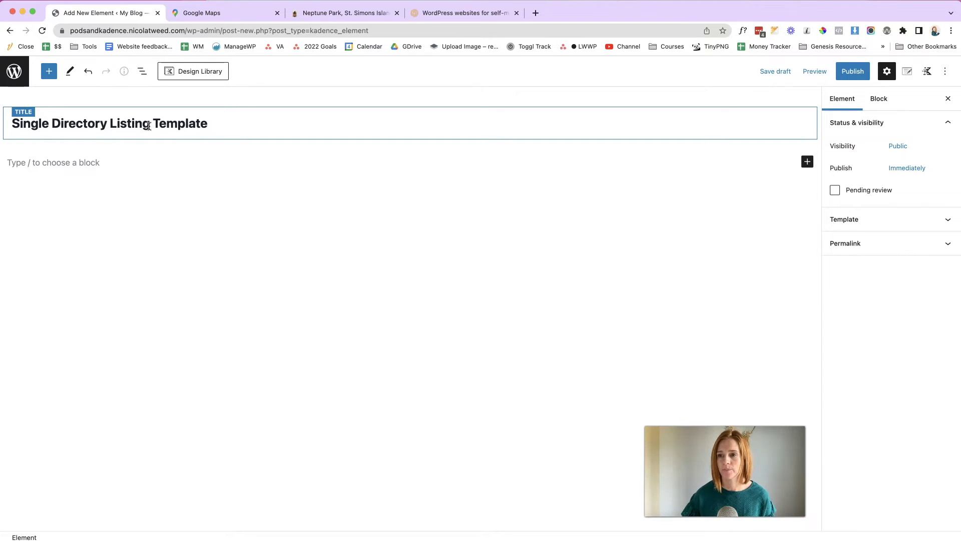
# - Set the element's placement to Replace Single Post Content
pyautogui.click(908, 75)
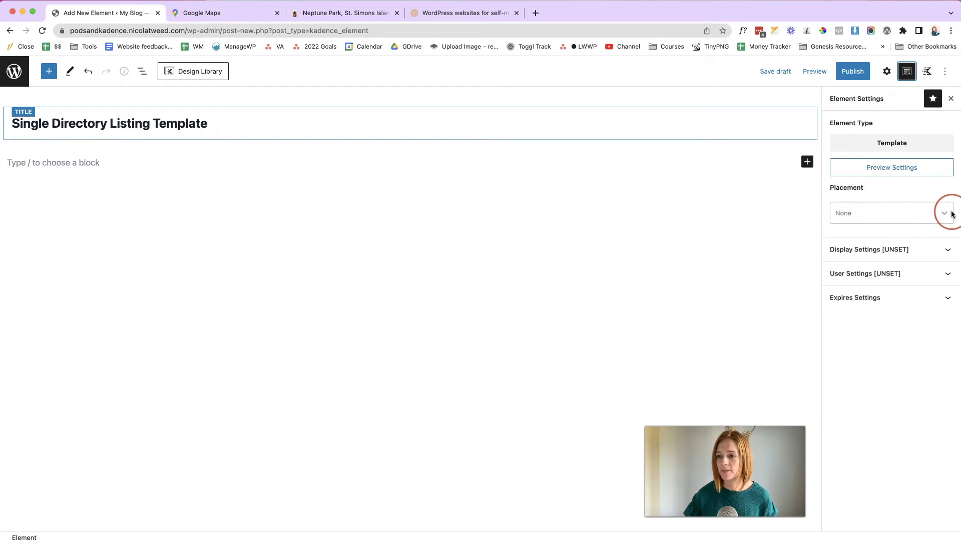
pyautogui.click(949, 215)
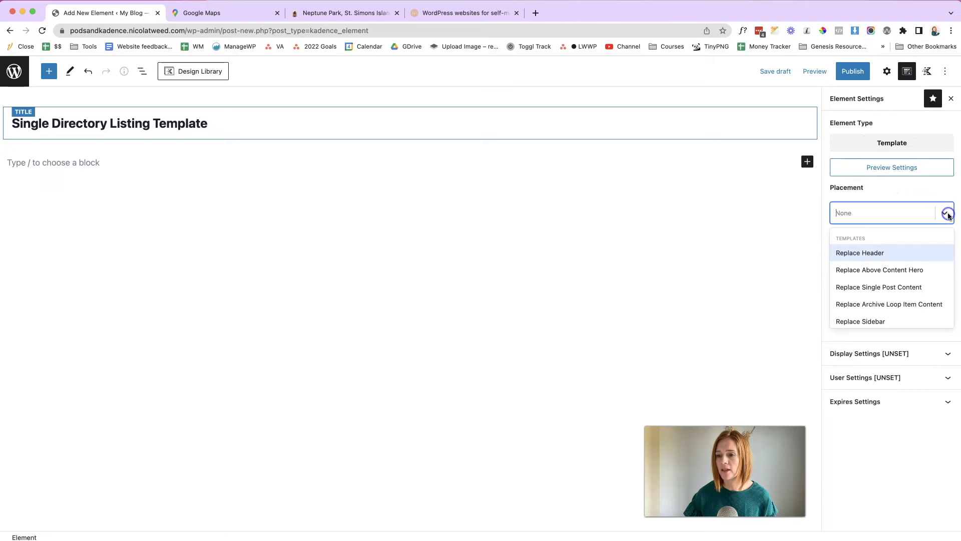
pyautogui.click(887, 289)
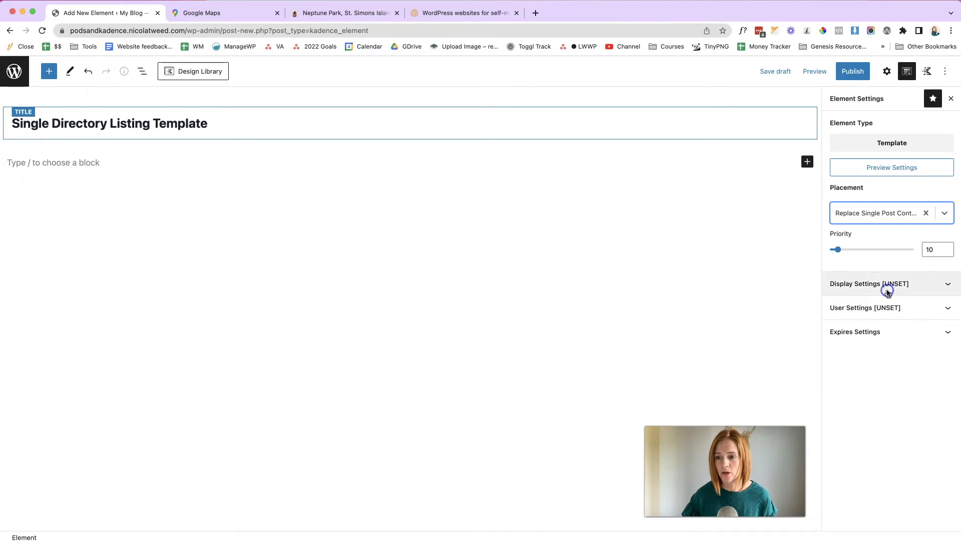
# - Show it on Single Directory for All Users and save it as a draft
pyautogui.click(931, 284)
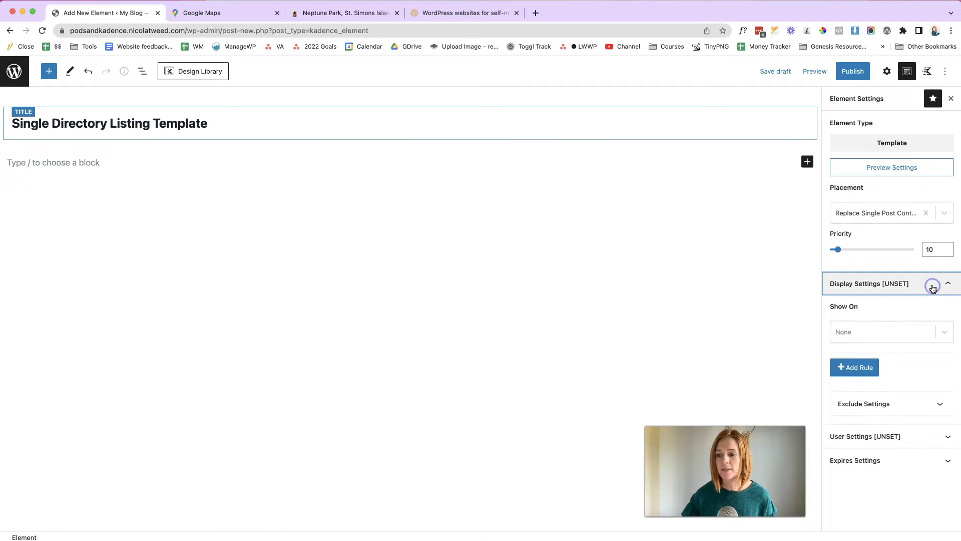
pyautogui.click(945, 333)
pyautogui.scroll(-5, 893, 422)
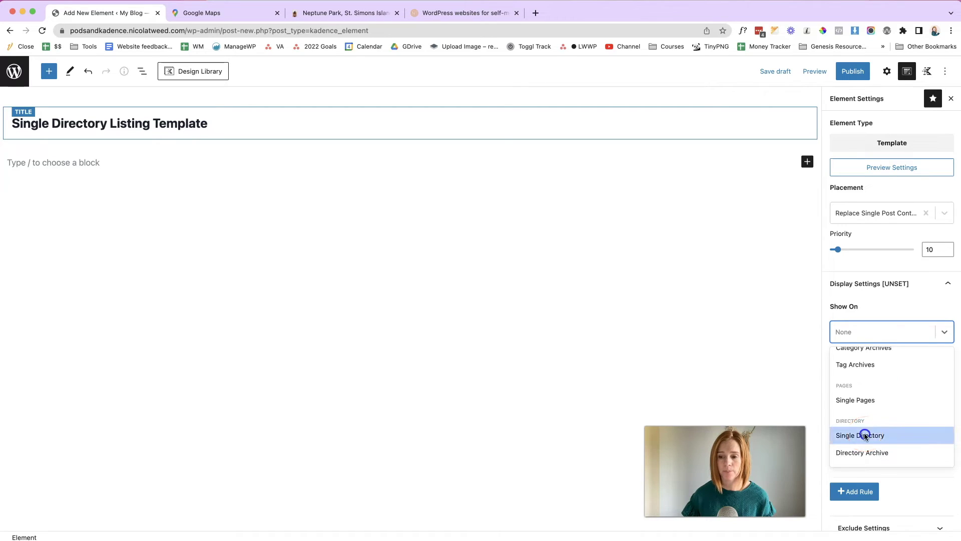
pyautogui.click(865, 435)
pyautogui.click(926, 472)
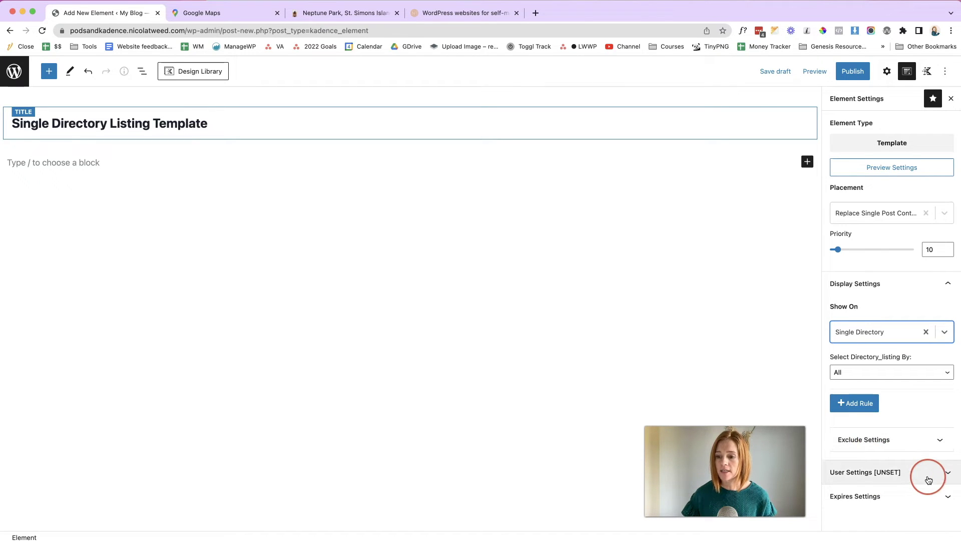
pyautogui.click(943, 480)
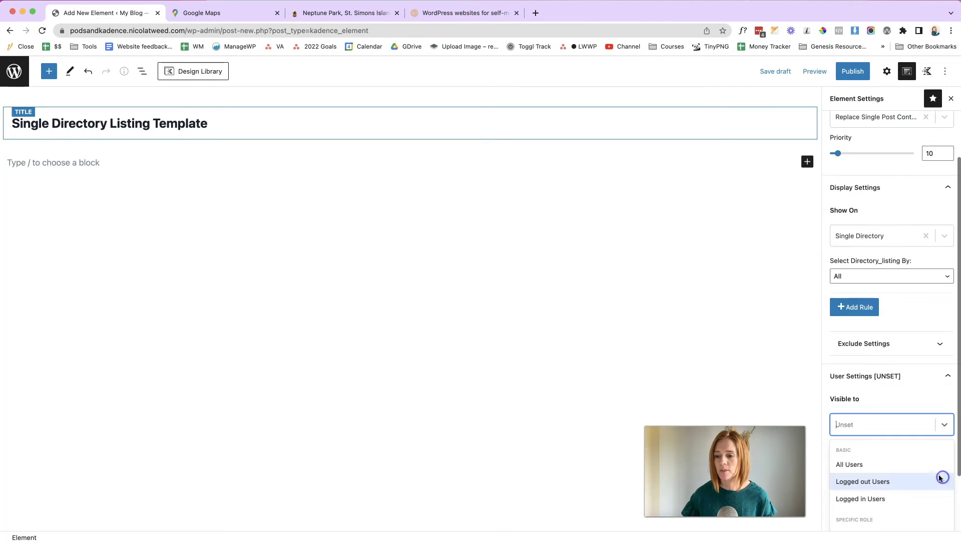
pyautogui.click(866, 466)
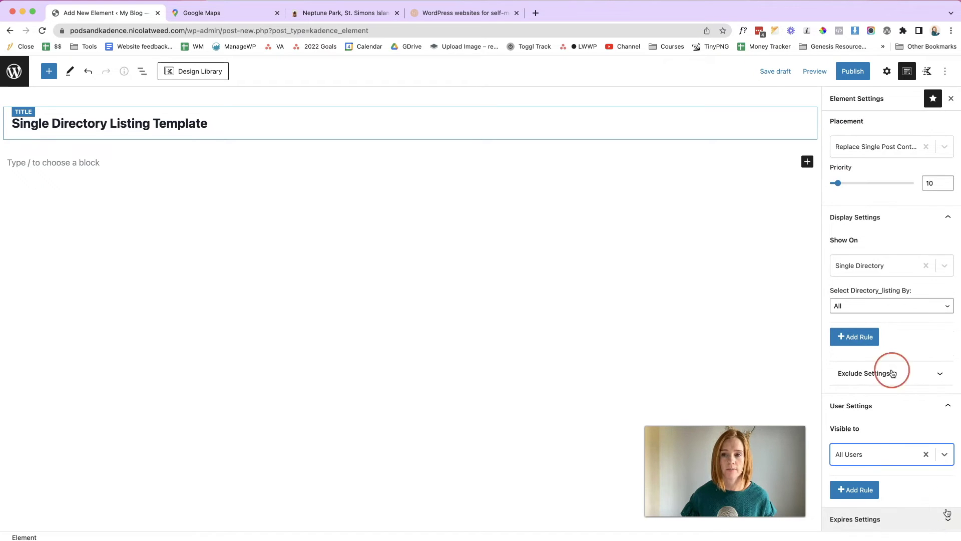
pyautogui.click(762, 73)
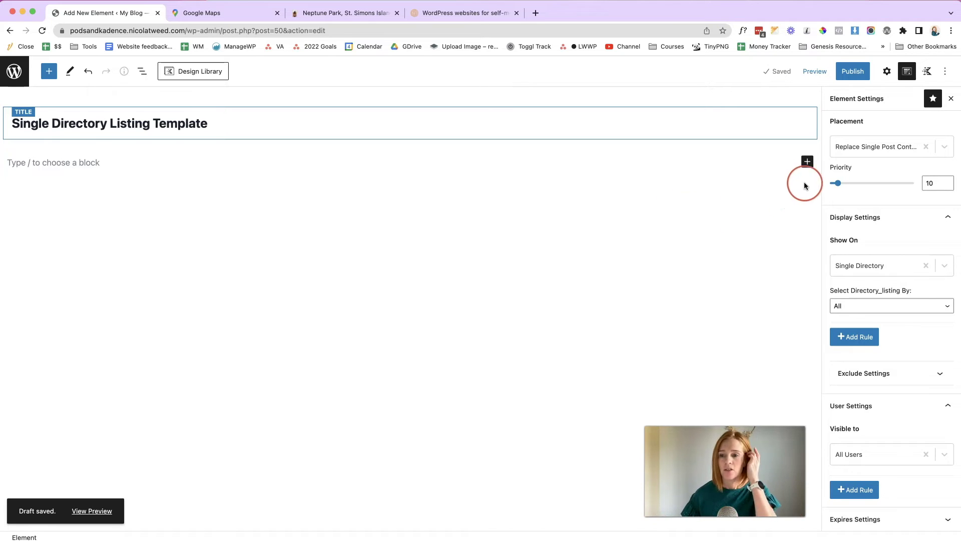
# - Insert a two-column Row Layout and resize it to 75%/25%
pyautogui.click(807, 162)
pyautogui.click(710, 200)
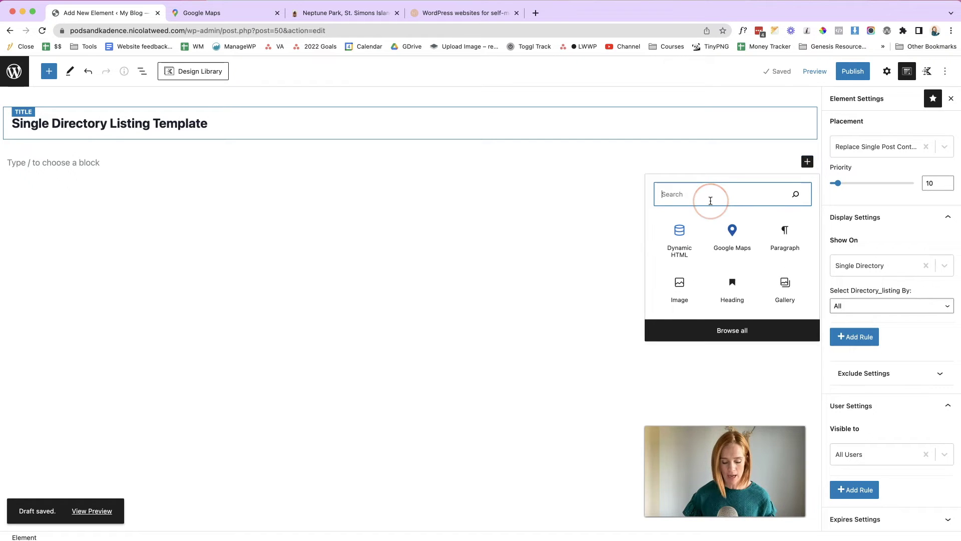
pyautogui.write('row')
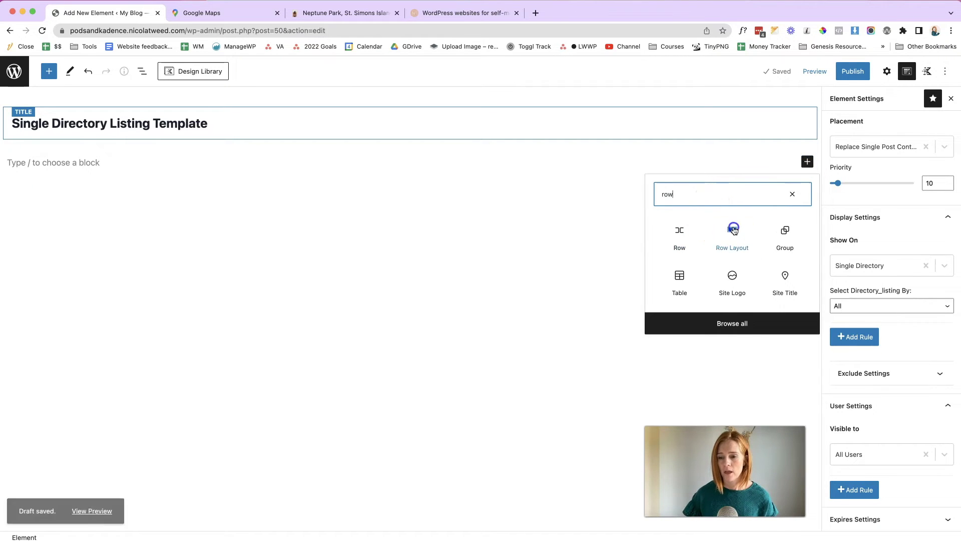
pyautogui.click(732, 229)
pyautogui.click(245, 202)
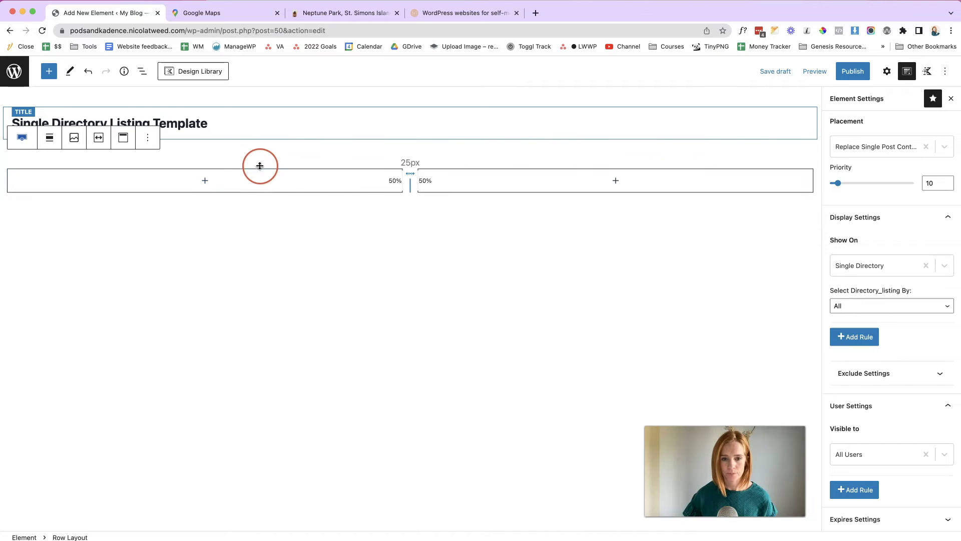
pyautogui.moveTo(411, 184); pyautogui.dragTo(604, 184)
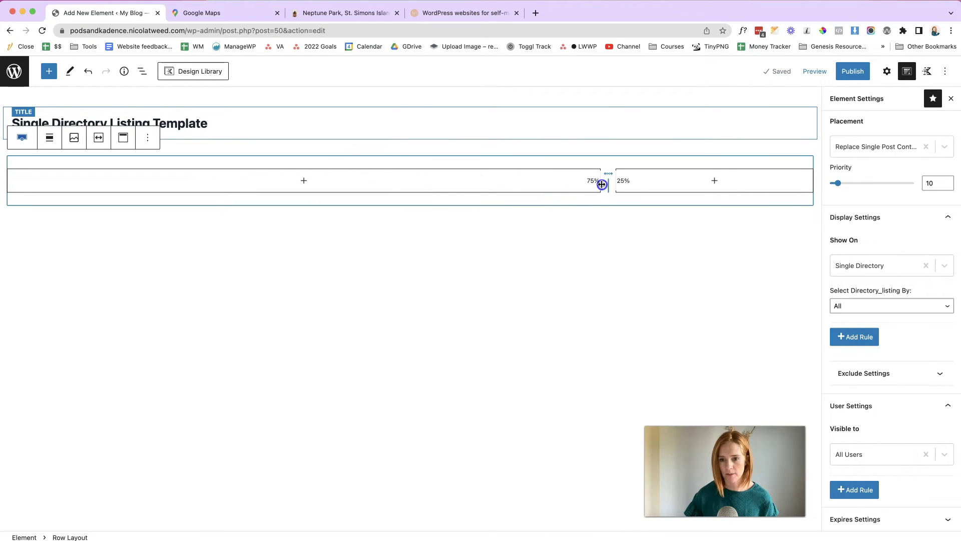
# - Add an Advanced Text heading block in the wide left column
pyautogui.click(302, 183)
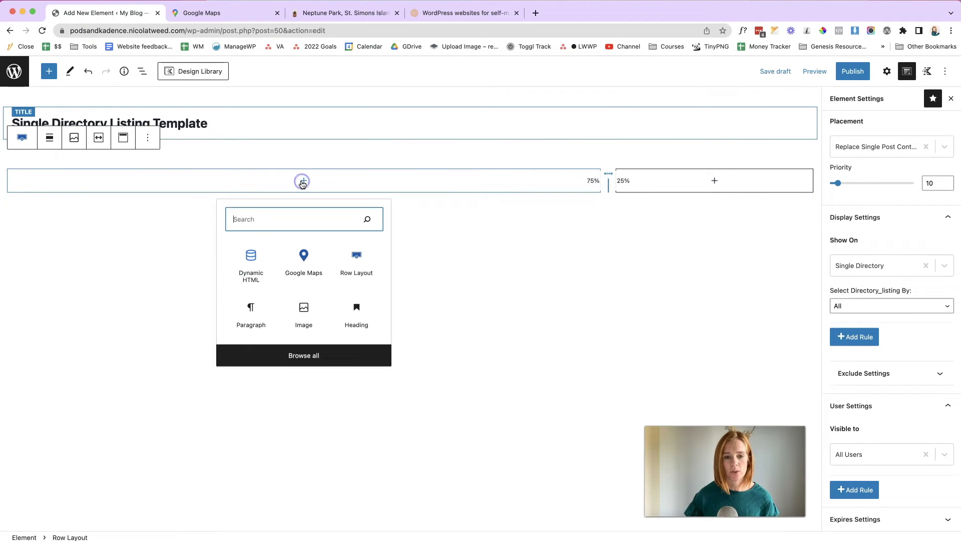
pyautogui.click(283, 217)
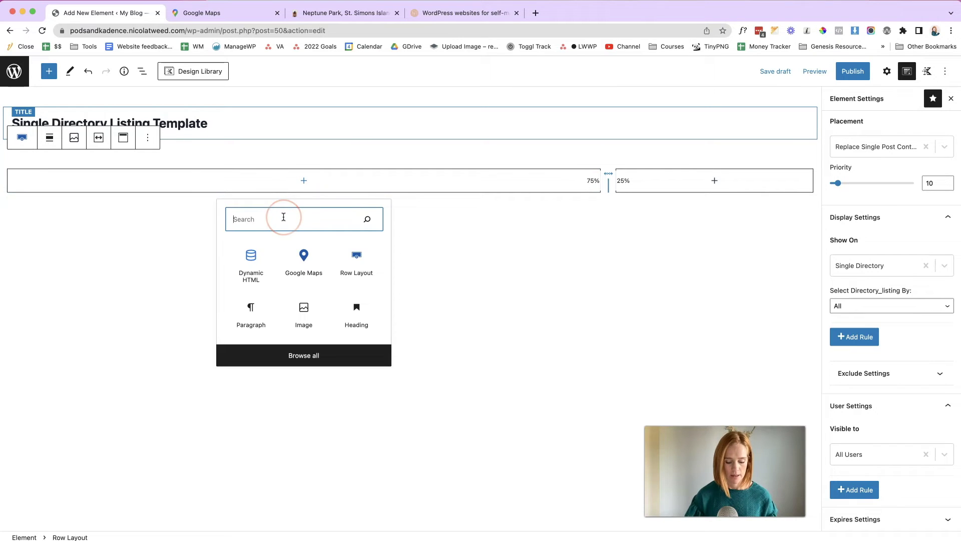
pyautogui.write('Advance')
pyautogui.click(375, 277)
pyautogui.click(228, 207)
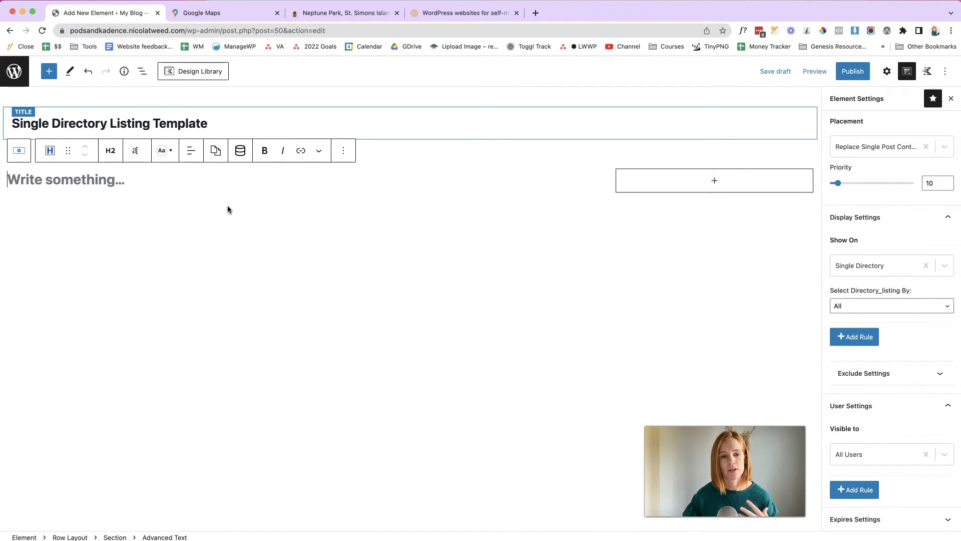
# - Bind the left-column H2 heading to the Business Name post custom field
pyautogui.click(240, 151)
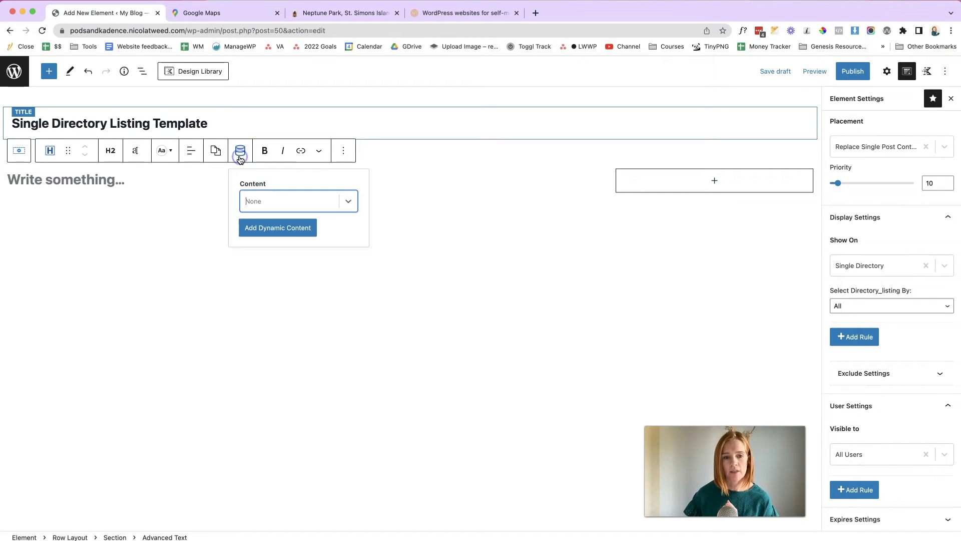
pyautogui.click(348, 202)
pyautogui.scroll(-3, 298, 277)
pyautogui.scroll(-1, 298, 280)
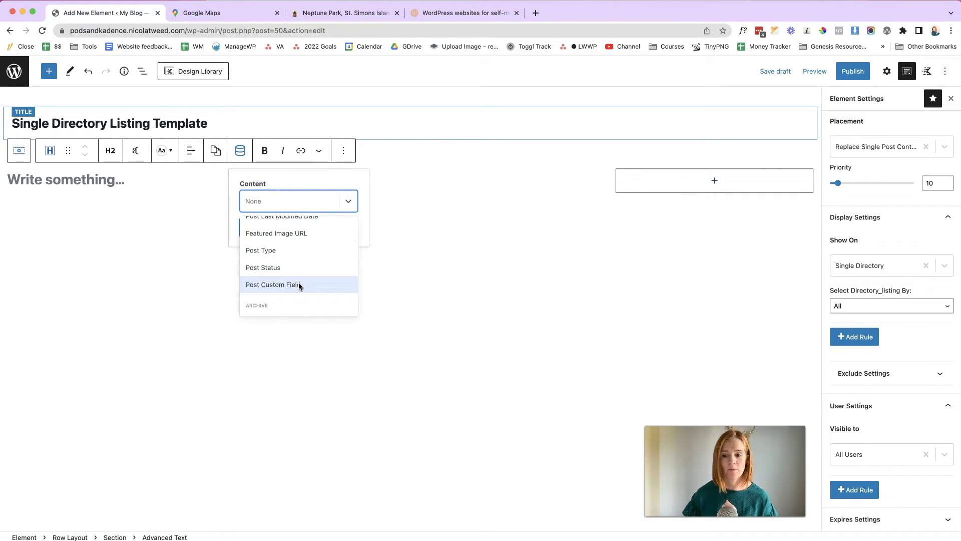
pyautogui.click(298, 284)
pyautogui.click(344, 288)
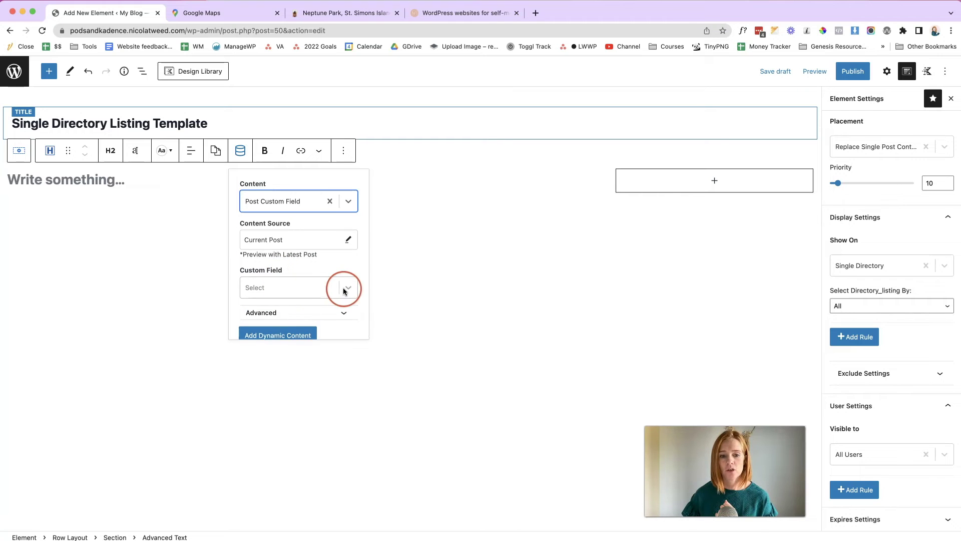
pyautogui.click(316, 326)
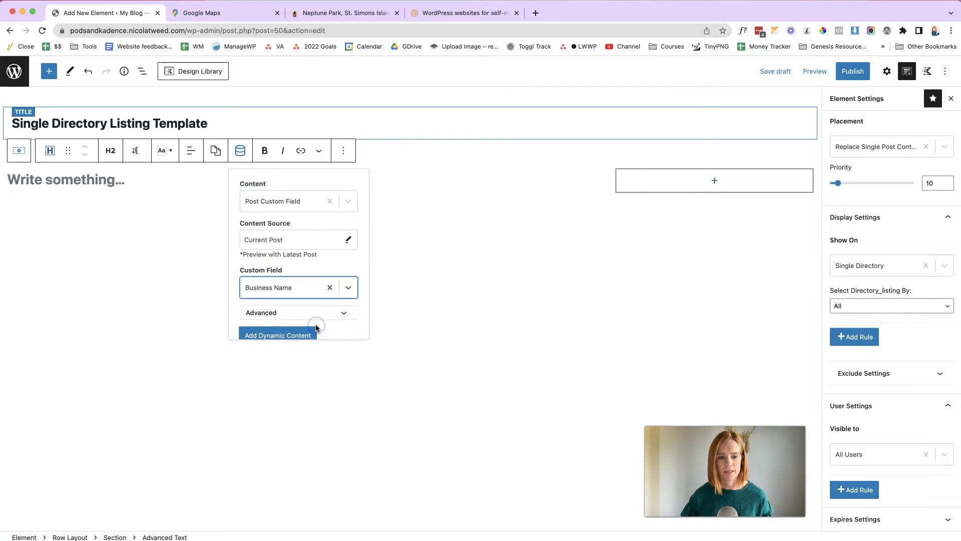
pyautogui.click(289, 335)
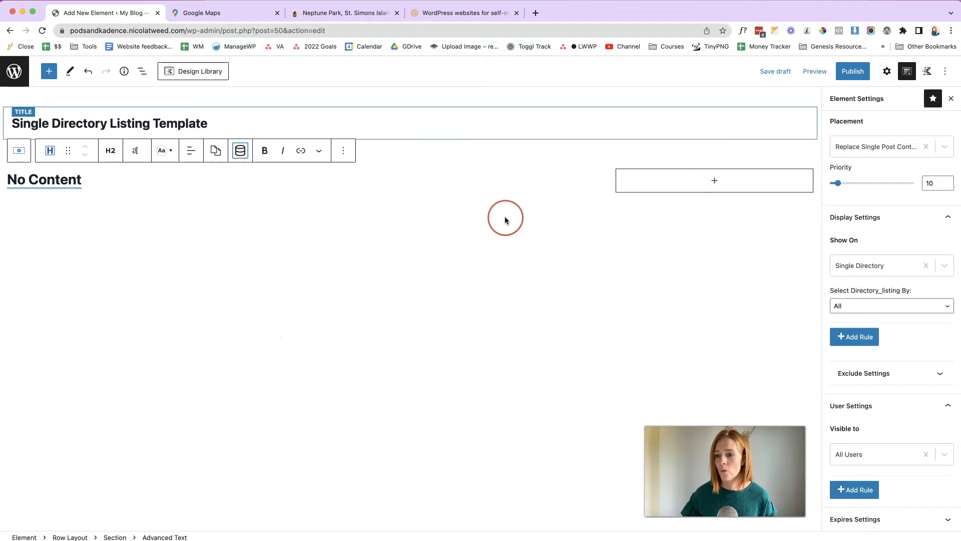
# - Set the template's preview to use a Directory listing post
pyautogui.scroll(3, 847, 223)
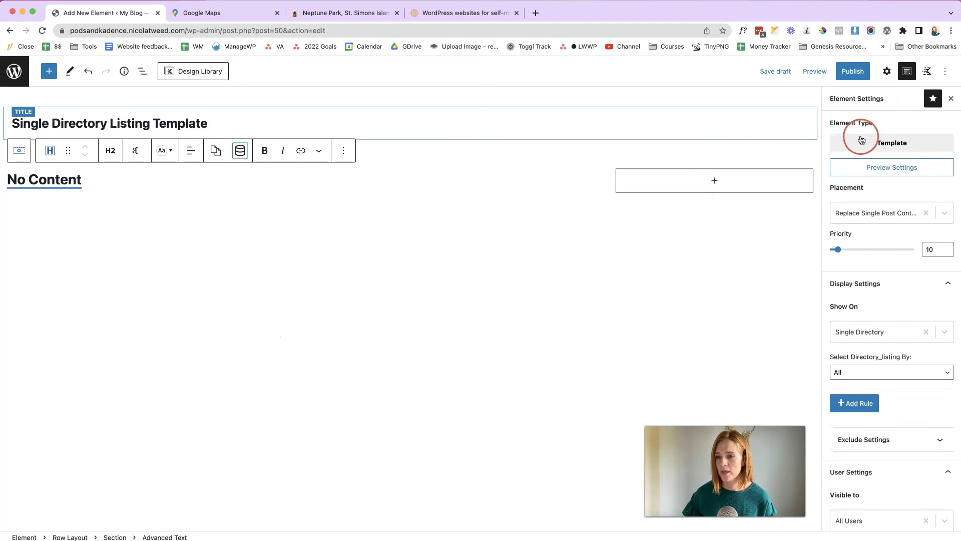
pyautogui.click(915, 168)
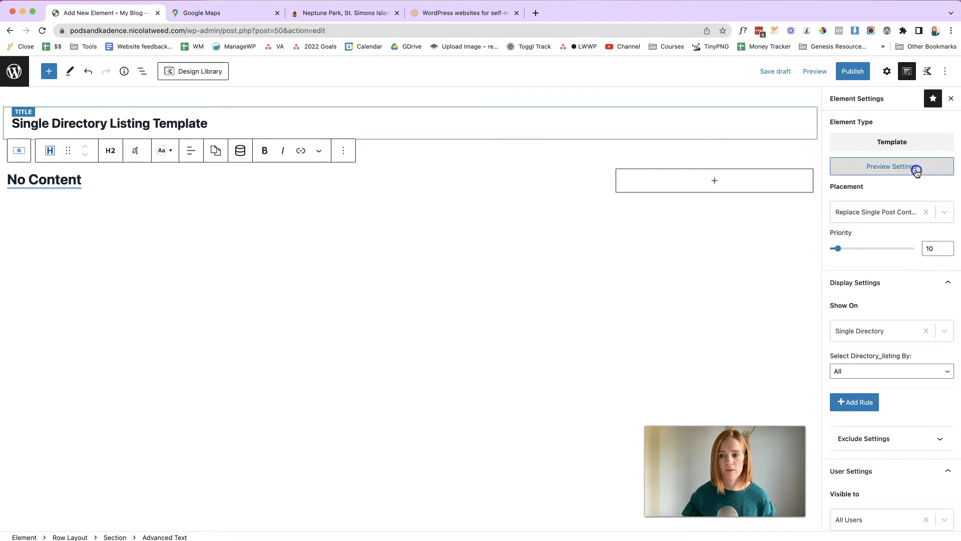
pyautogui.click(422, 340)
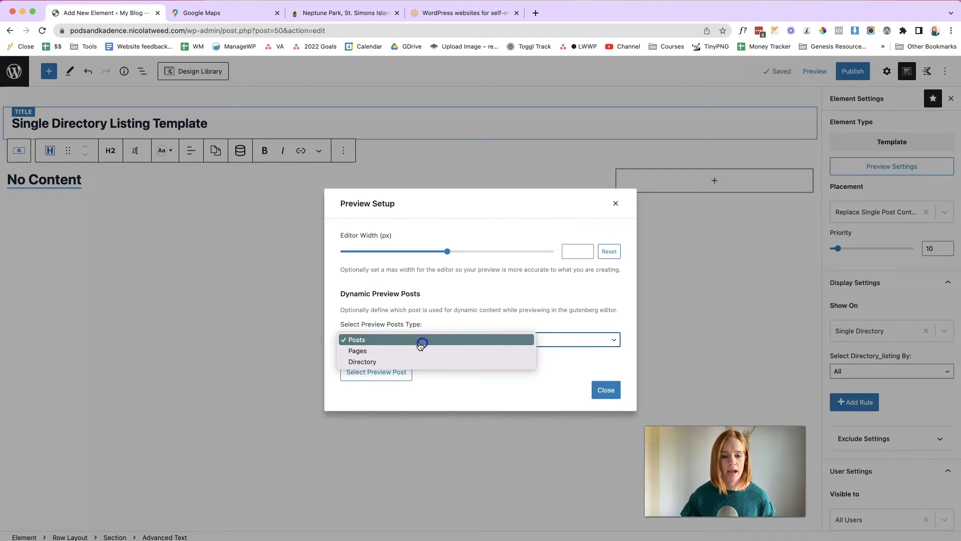
pyautogui.click(380, 361)
pyautogui.click(381, 373)
pyautogui.click(277, 112)
pyautogui.click(922, 511)
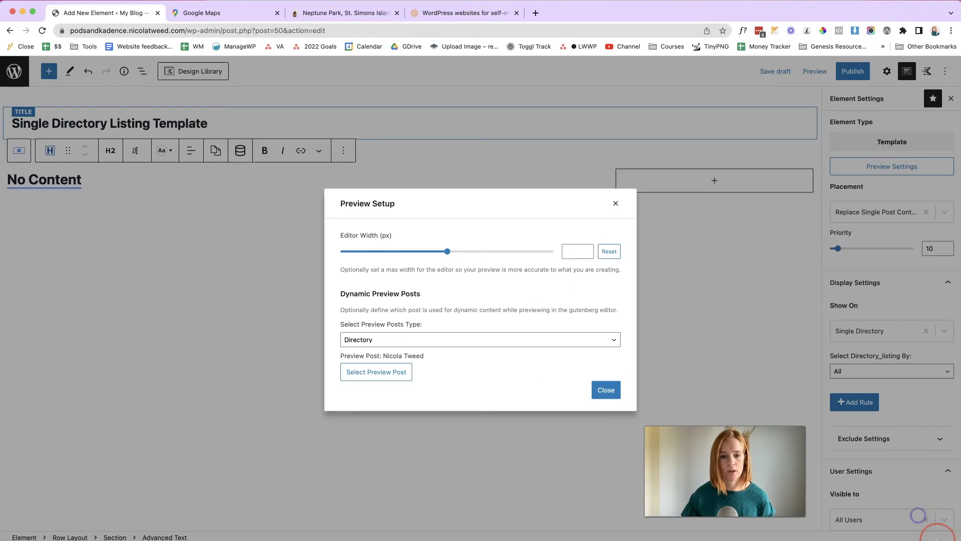
pyautogui.click(606, 390)
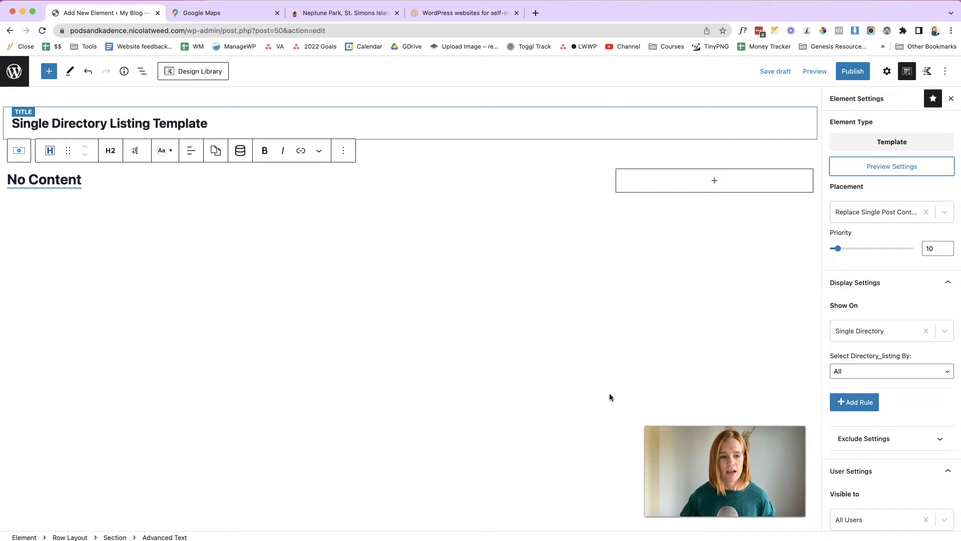
pyautogui.click(608, 394)
pyautogui.click(208, 474)
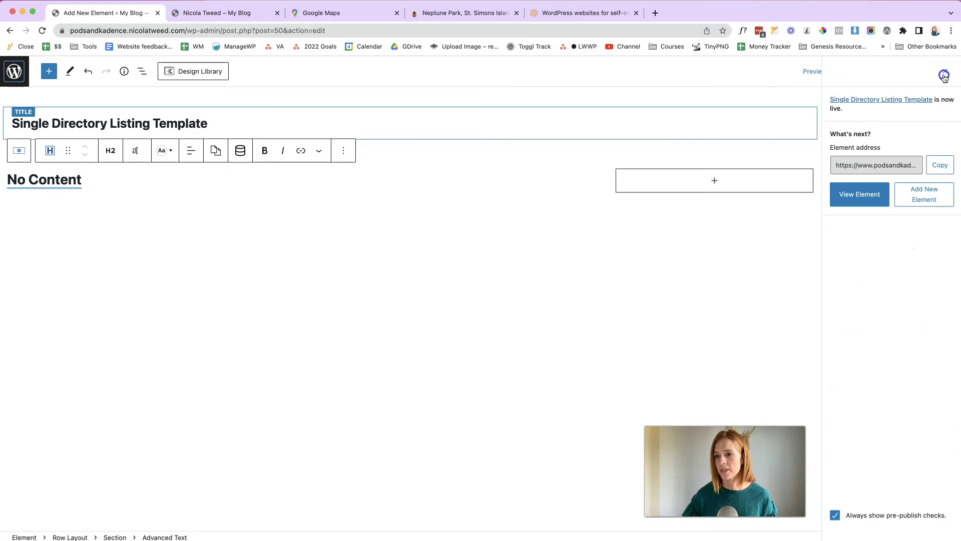
# - Publish the template, reload the editor, and recheck the heading's dynamic content settings
pyautogui.click(878, 98)
pyautogui.click(42, 32)
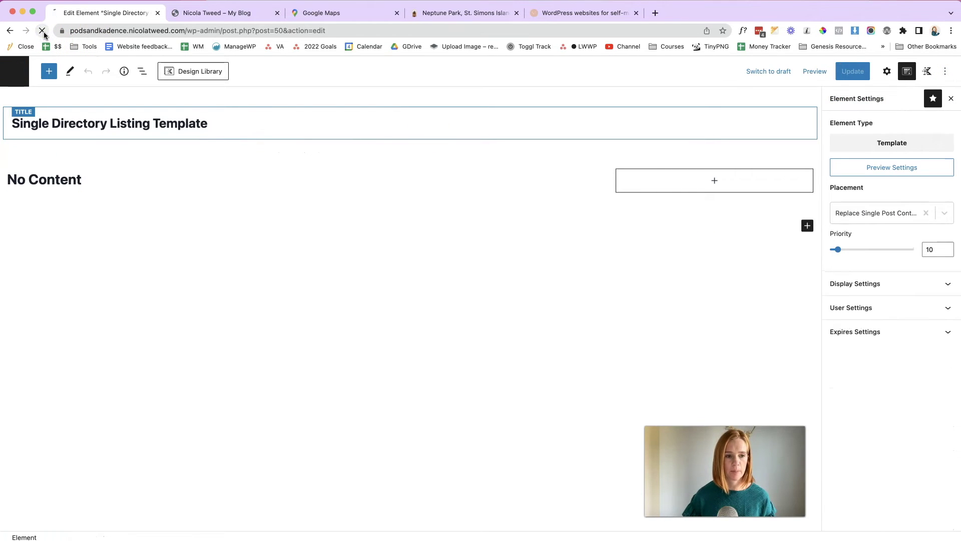
pyautogui.click(71, 182)
pyautogui.click(73, 186)
pyautogui.click(93, 180)
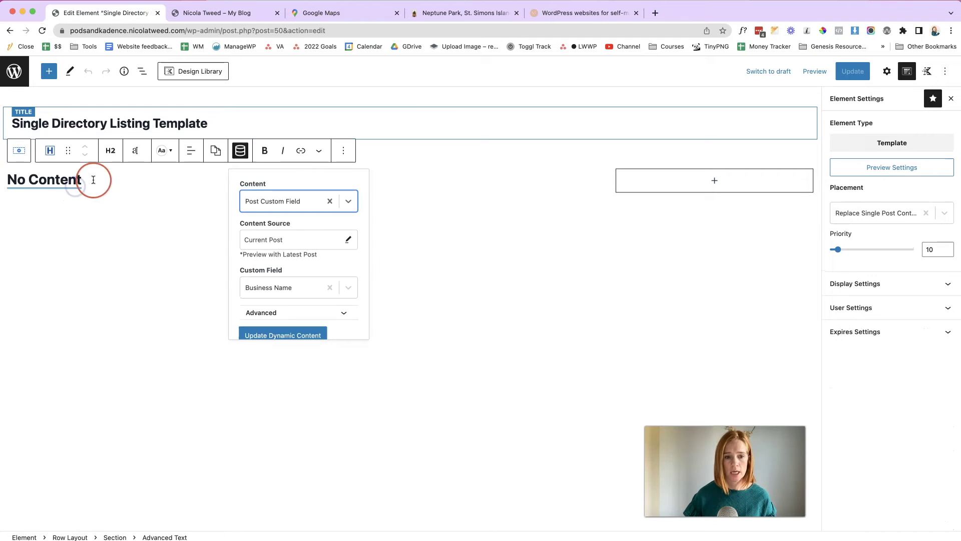
pyautogui.click(93, 178)
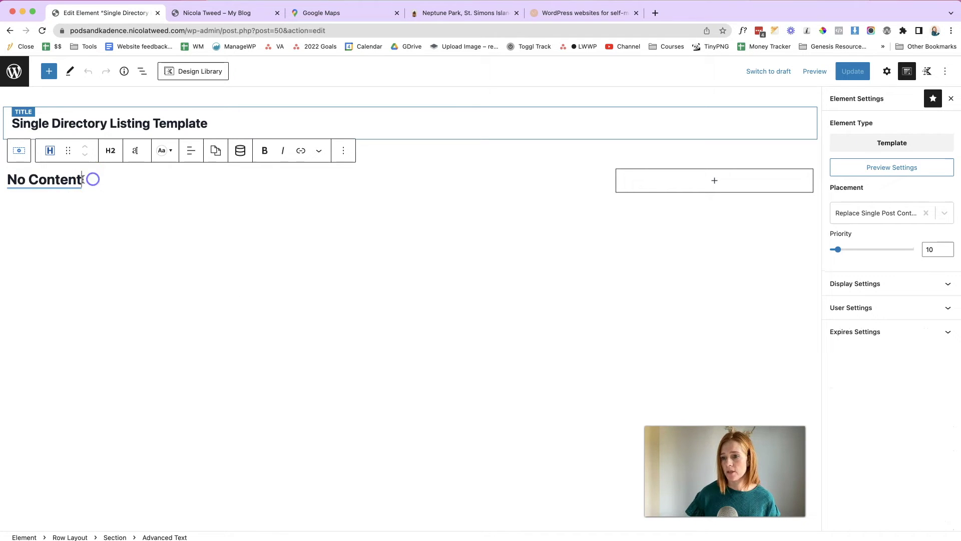
# - Reconfirm the directory listing as the template's preview post
pyautogui.click(902, 173)
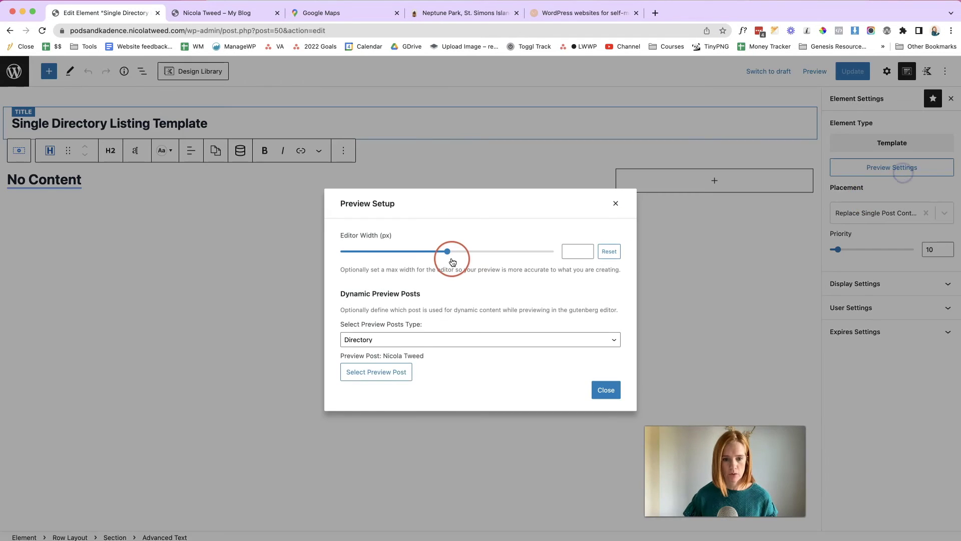
pyautogui.click(390, 374)
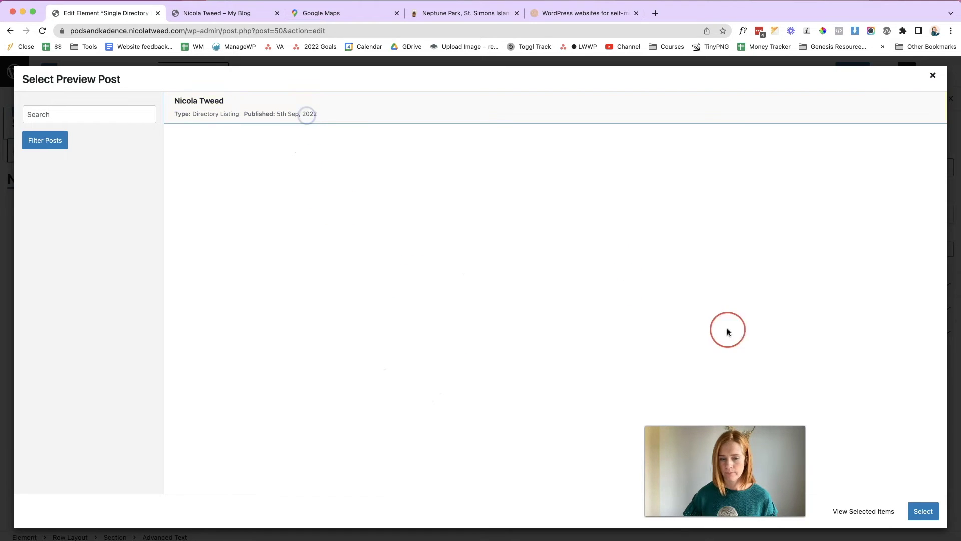
pyautogui.click(924, 510)
pyautogui.click(604, 384)
pyautogui.click(128, 182)
pyautogui.click(177, 164)
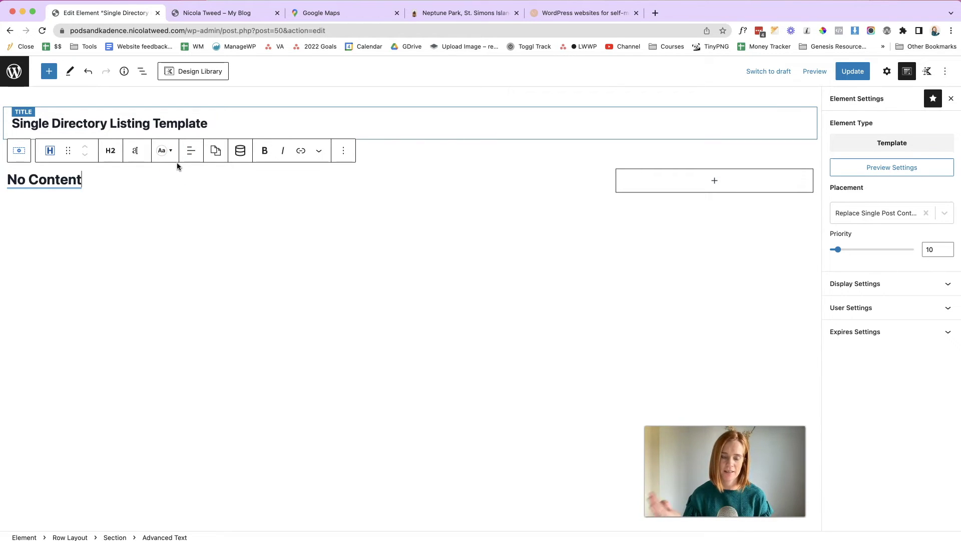
# - Add a nested Row Layout with two equal 50/50 columns below the heading
pyautogui.press('Return')
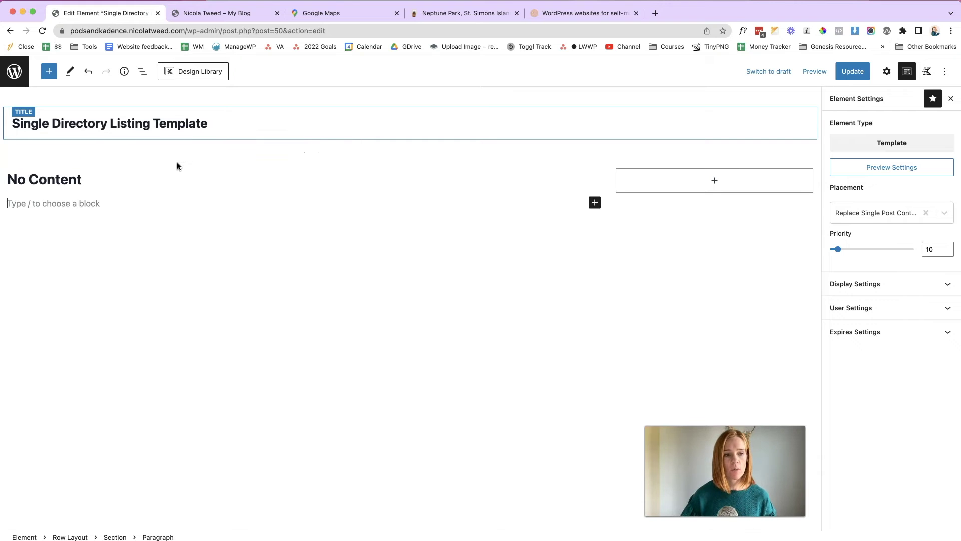
pyautogui.click(595, 202)
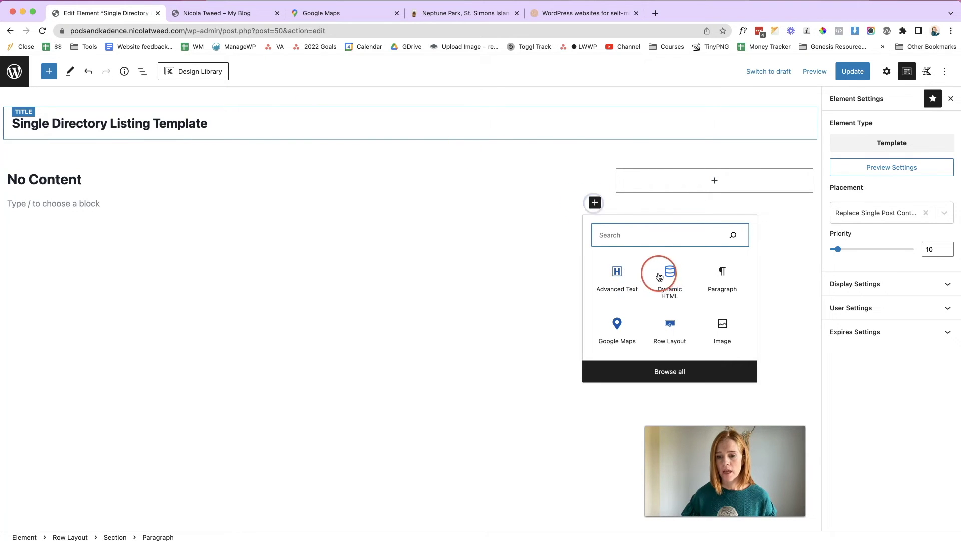
pyautogui.click(633, 237)
pyautogui.write('row')
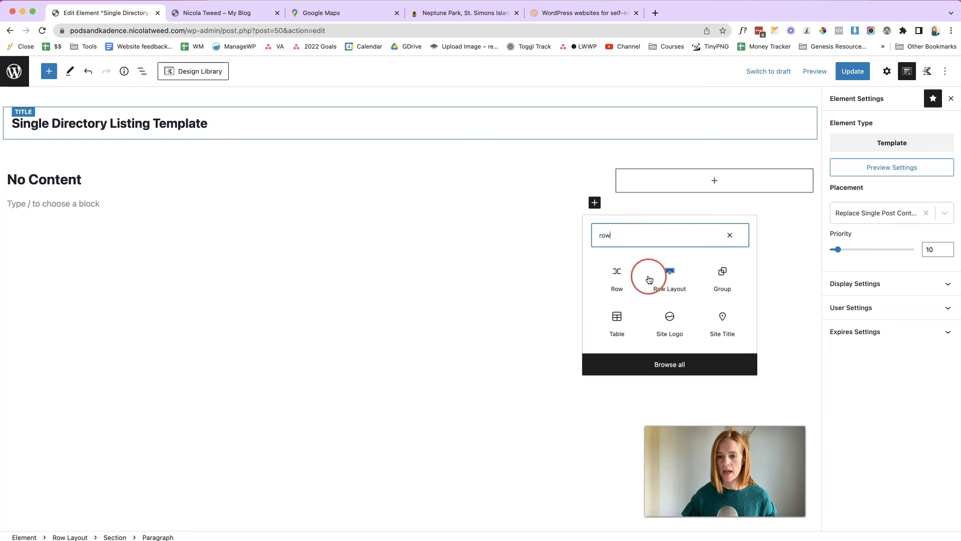
pyautogui.click(648, 279)
pyautogui.click(146, 235)
pyautogui.click(289, 202)
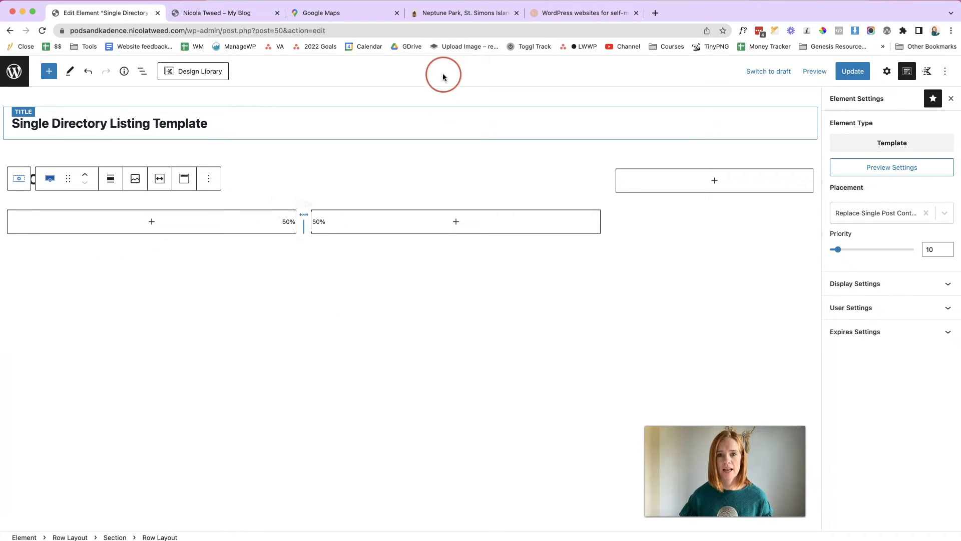
pyautogui.click(433, 15)
# - Check the gallery and description layout at the top of the live Neptune Park page
pyautogui.click(428, 178)
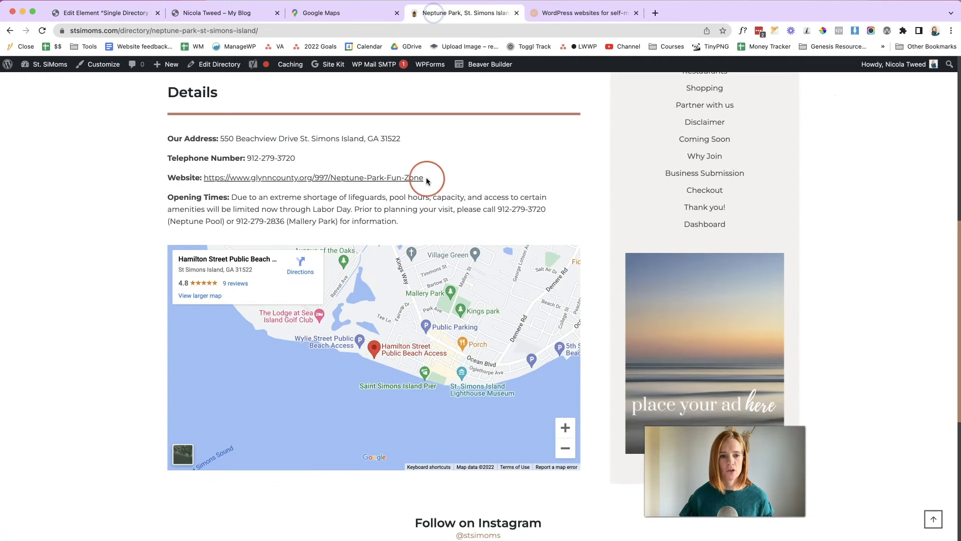
pyautogui.scroll(8, 428, 179)
pyautogui.scroll(1, 426, 179)
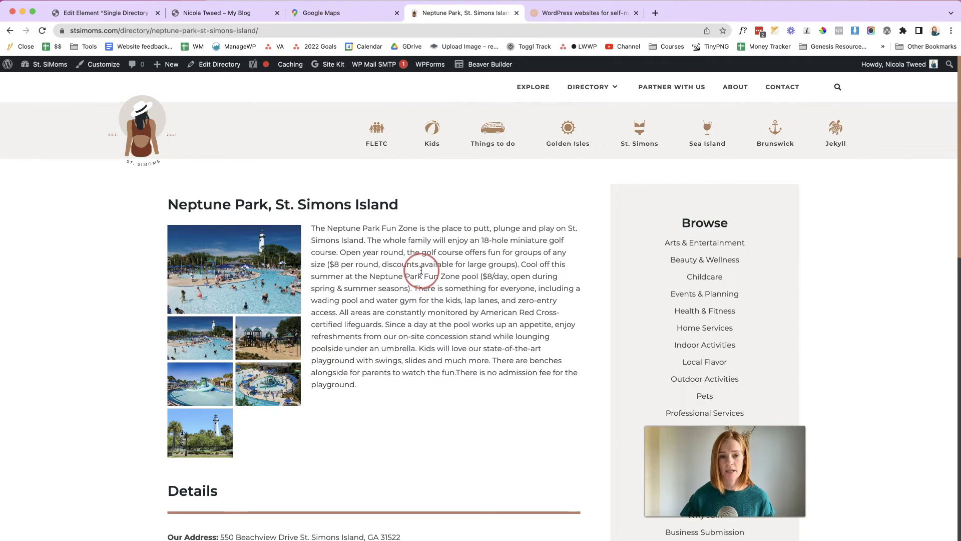
pyautogui.click(125, 14)
# - Narrow the left inner column to about a third and insert a dynamic Advanced Gallery
pyautogui.moveTo(297, 230); pyautogui.dragTo(217, 225)
pyautogui.click(106, 221)
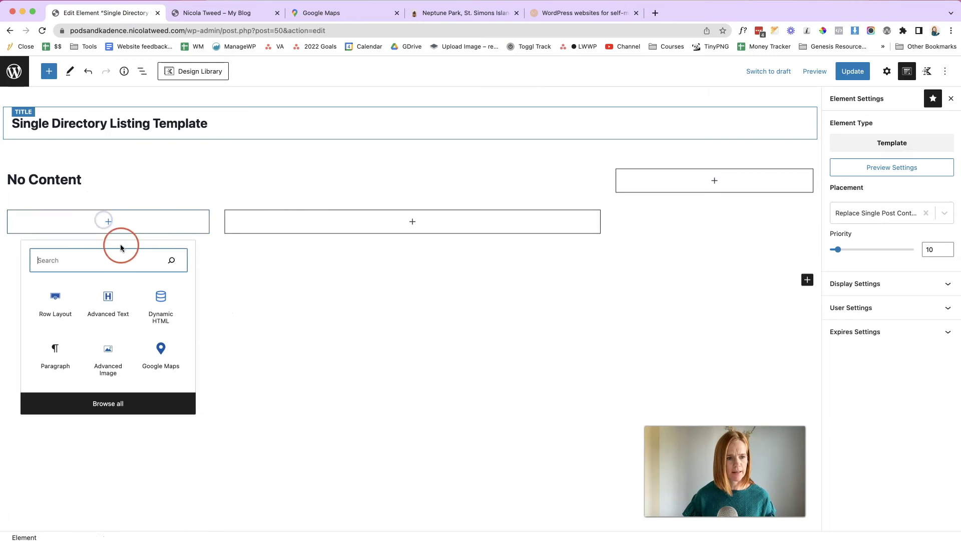
pyautogui.write('gallery')
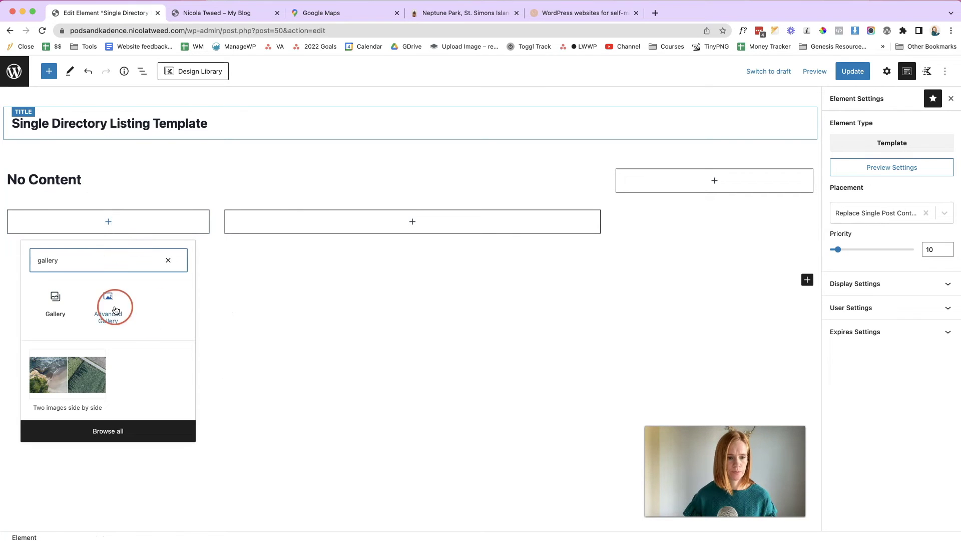
pyautogui.click(115, 310)
pyautogui.click(30, 294)
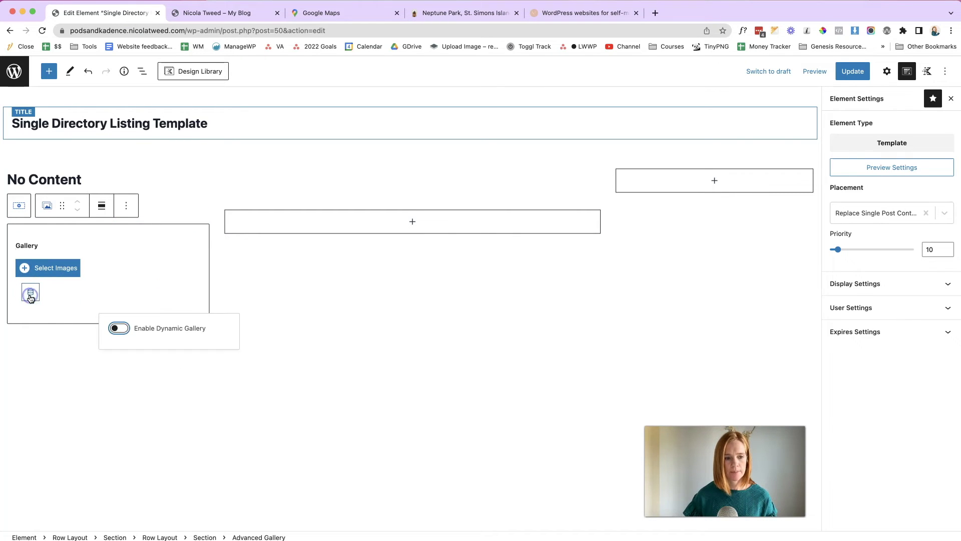
pyautogui.click(119, 328)
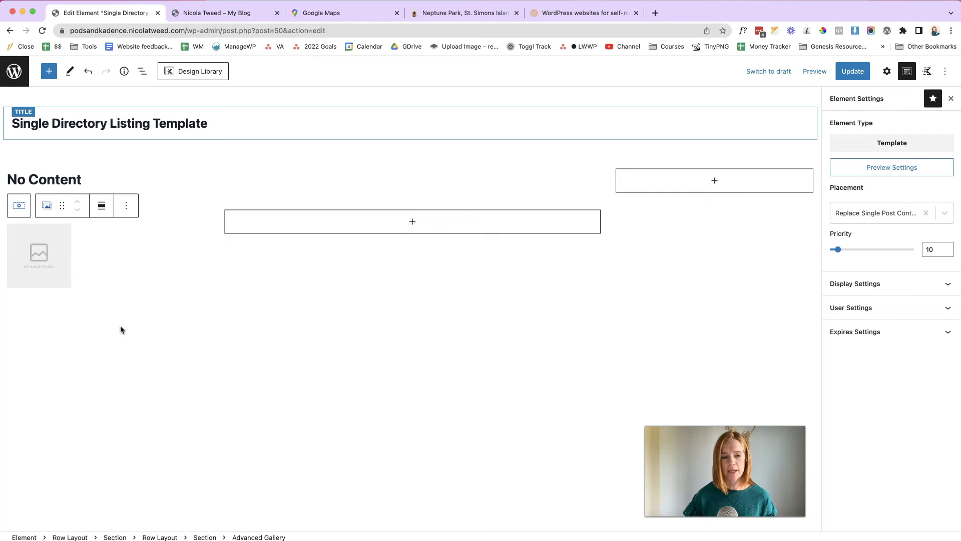
# - Give the gallery a masonry layout sourced from the Gallery post custom field
pyautogui.click(886, 71)
pyautogui.click(862, 259)
pyautogui.click(838, 205)
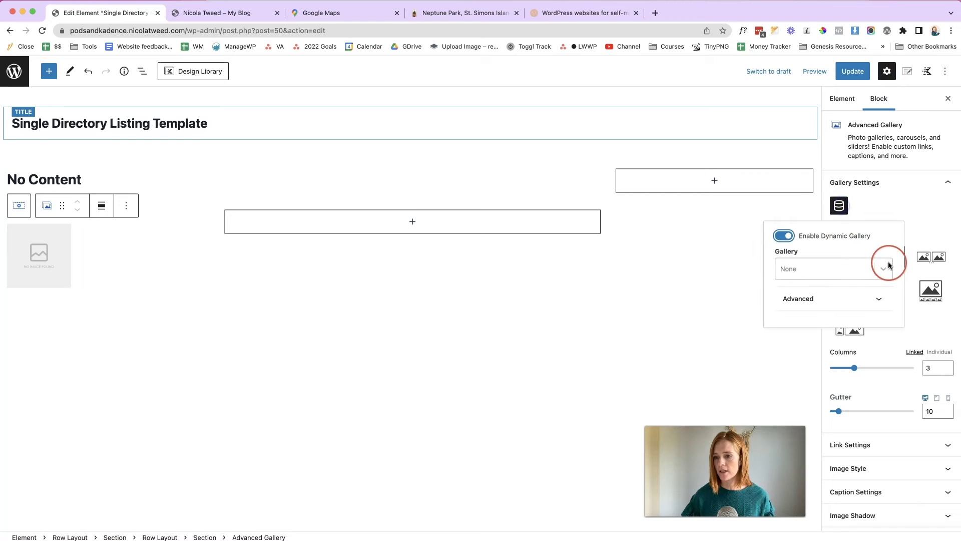
pyautogui.click(884, 269)
pyautogui.click(824, 309)
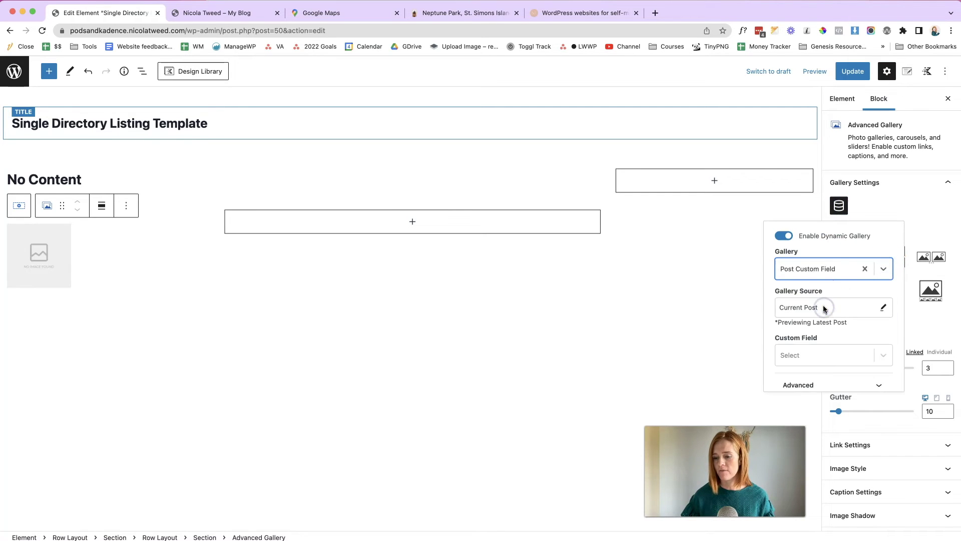
pyautogui.click(877, 358)
pyautogui.click(819, 394)
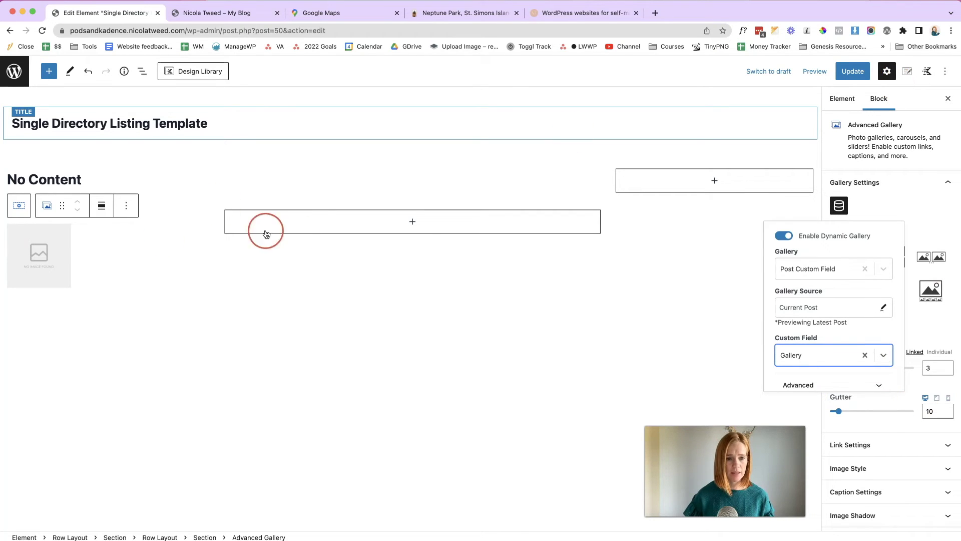
pyautogui.click(408, 221)
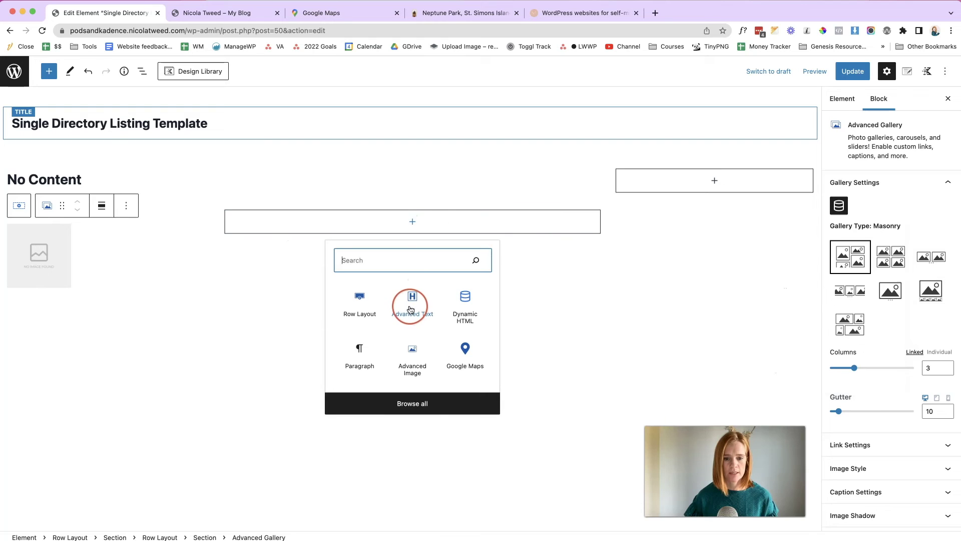
# - Insert an Advanced Text block in the right column and set its tag to Paragraph
pyautogui.click(412, 304)
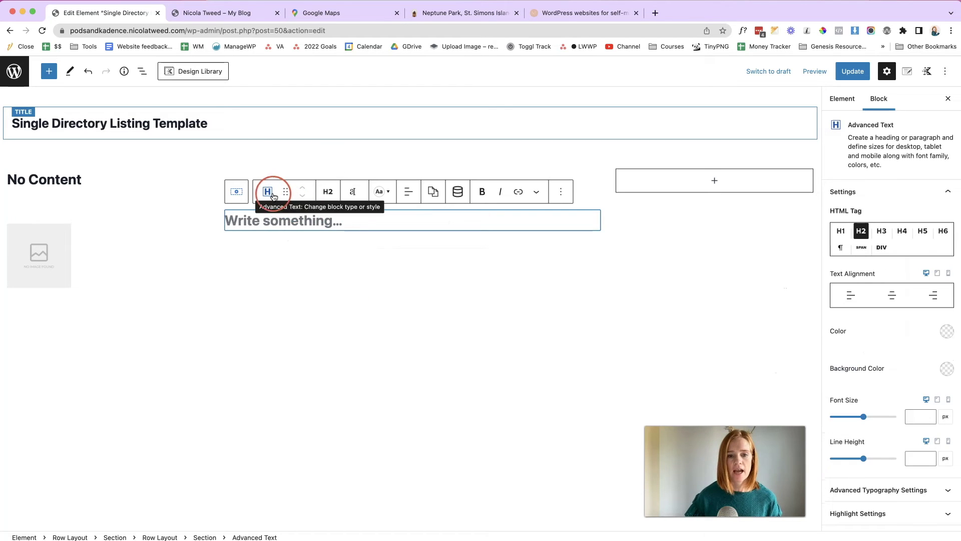
pyautogui.click(328, 191)
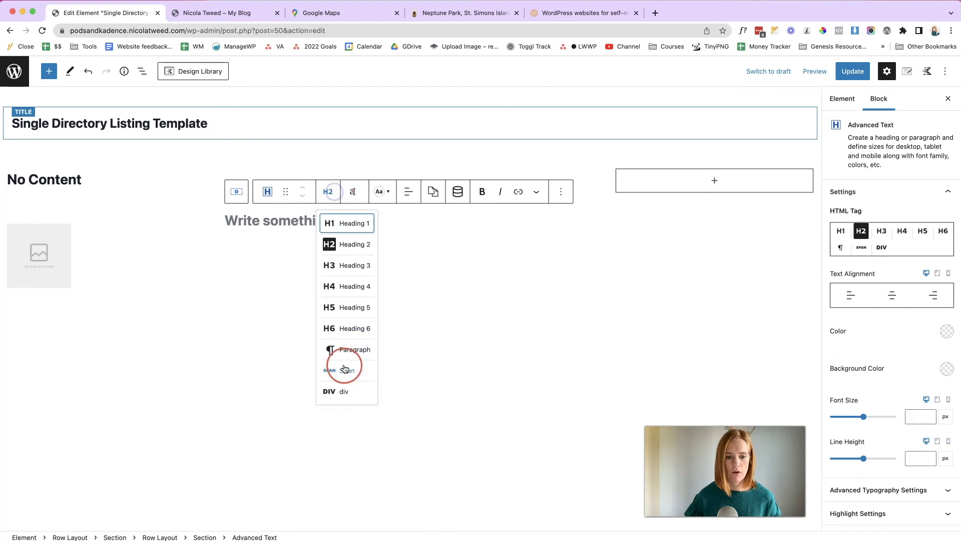
pyautogui.click(350, 347)
# - Bind the paragraph to the Post Custom Field 'Description' as dynamic content
pyautogui.click(457, 192)
pyautogui.click(559, 242)
pyautogui.scroll(-5, 515, 325)
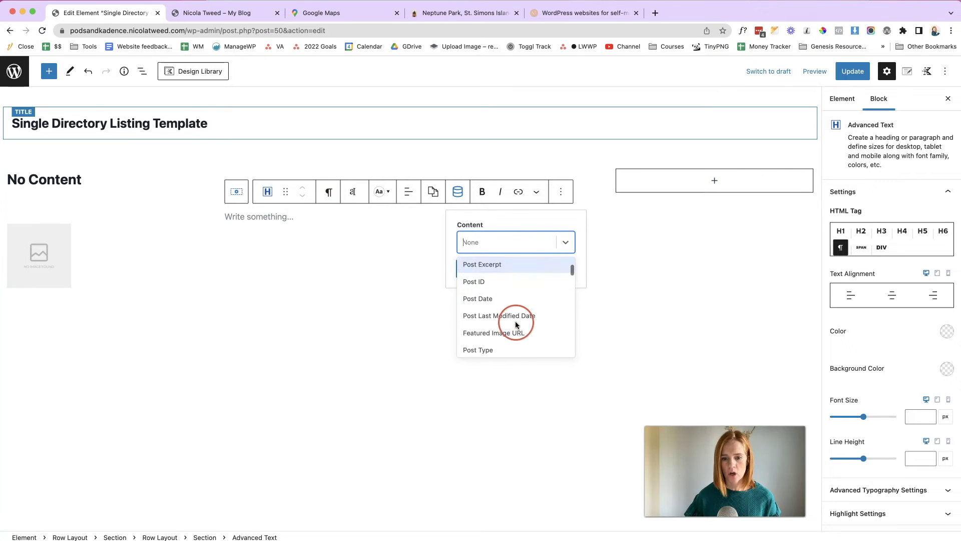
pyautogui.click(515, 333)
pyautogui.click(562, 329)
pyautogui.click(485, 387)
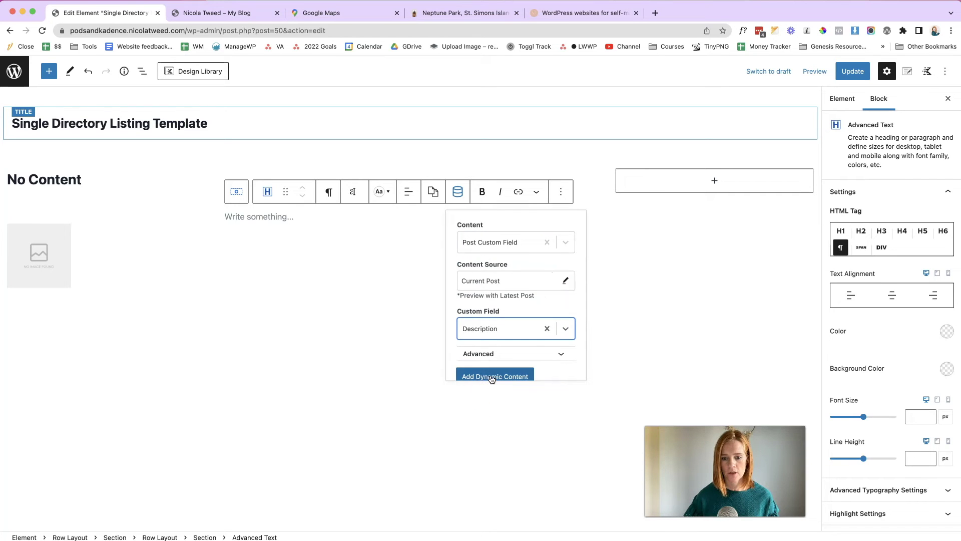
pyautogui.click(491, 378)
pyautogui.click(367, 353)
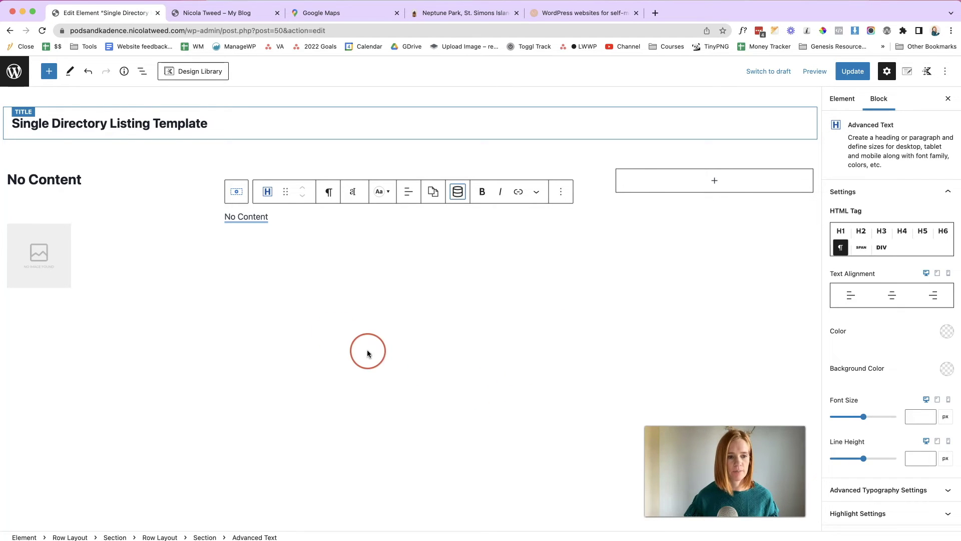
pyautogui.click(143, 275)
pyautogui.click(384, 386)
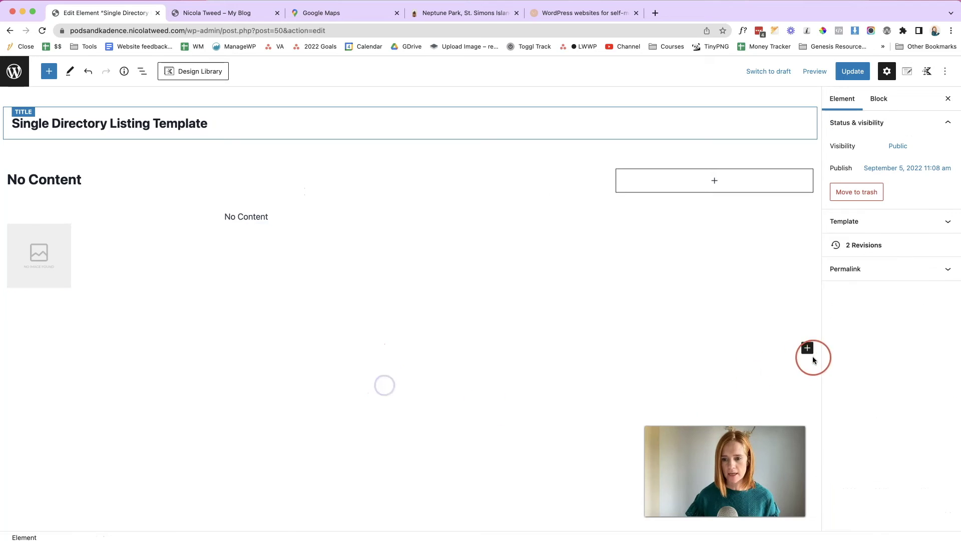
# - Insert a new Row Layout block with a single column below the content
pyautogui.click(812, 358)
pyautogui.click(731, 411)
pyautogui.click(212, 374)
# - In List View, nest the new row inside the first row's section
pyautogui.click(140, 71)
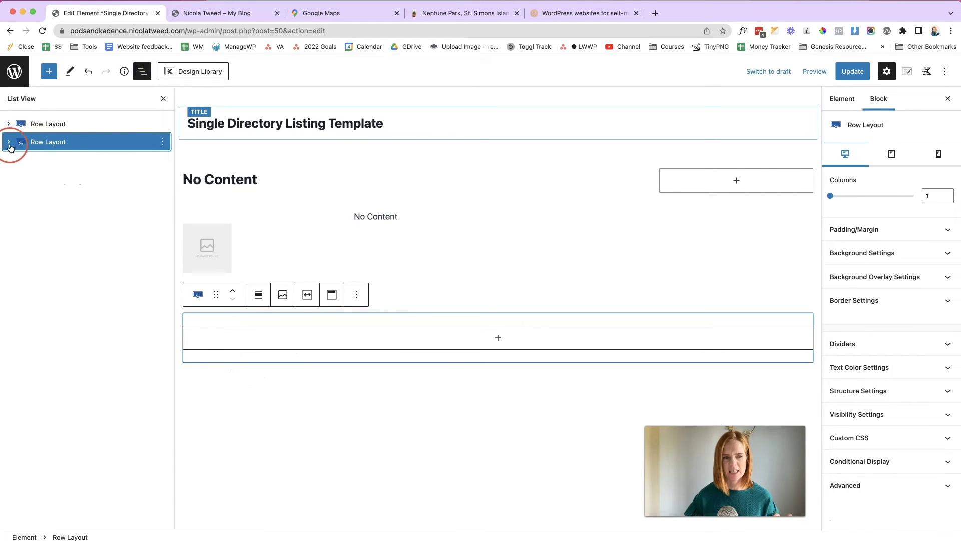
pyautogui.click(8, 124)
pyautogui.click(9, 178)
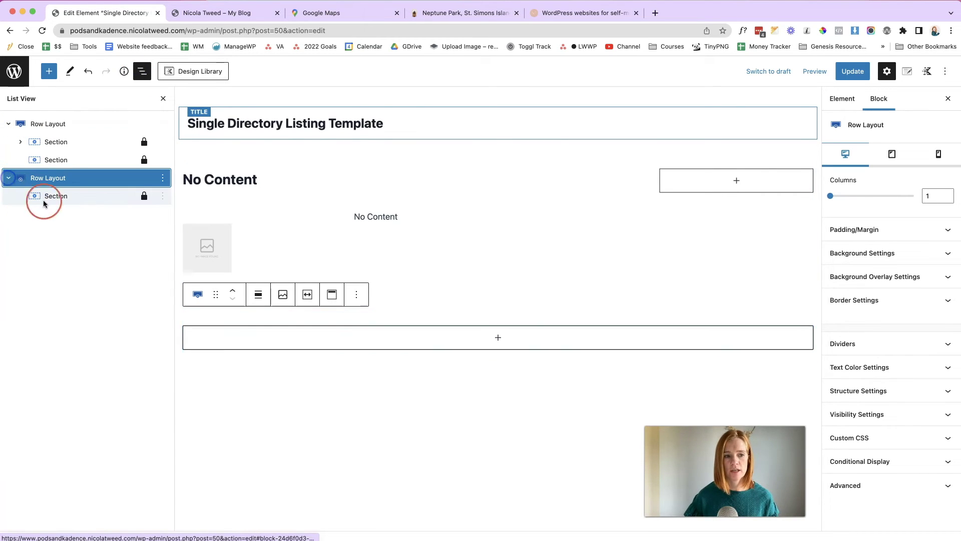
pyautogui.moveTo(47, 180); pyautogui.dragTo(55, 159)
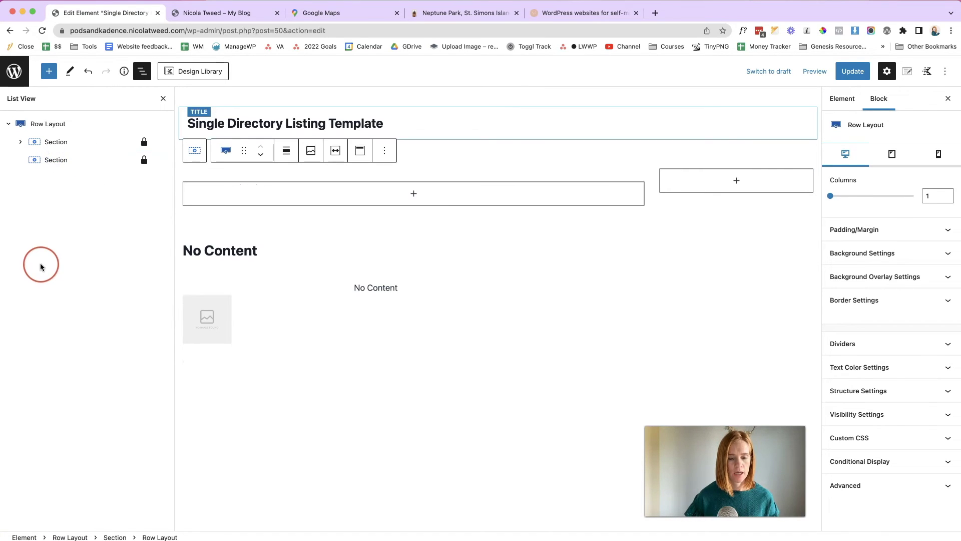
pyautogui.click(20, 142)
pyautogui.click(60, 214)
pyautogui.moveTo(60, 214); pyautogui.dragTo(30, 208)
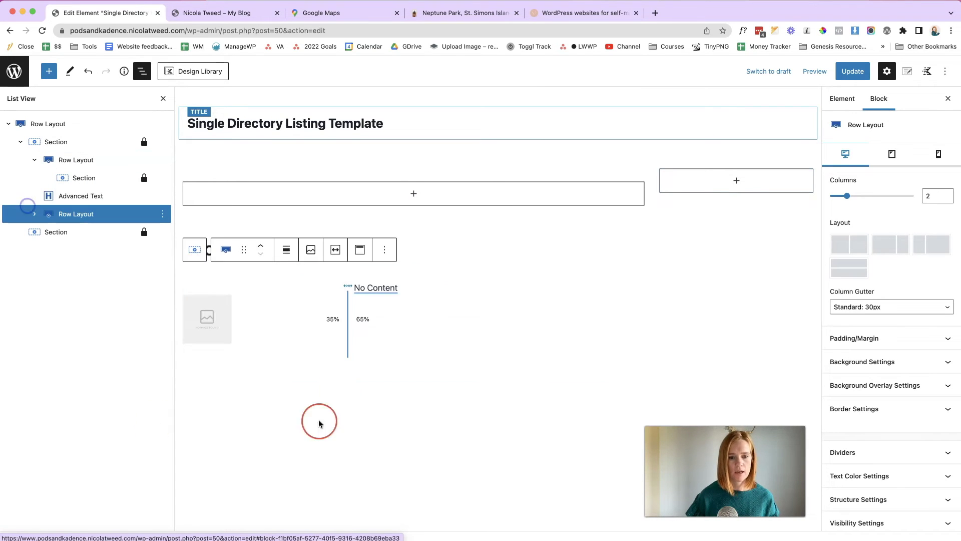
# - Move the empty row down below the gallery-and-description row
pyautogui.click(263, 193)
pyautogui.click(281, 173)
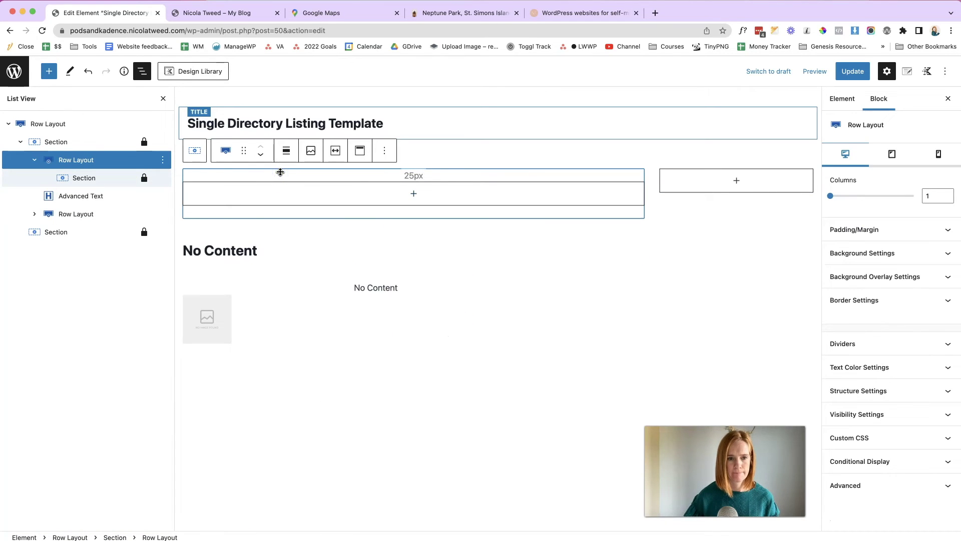
pyautogui.click(260, 156)
pyautogui.click(259, 157)
pyautogui.click(412, 294)
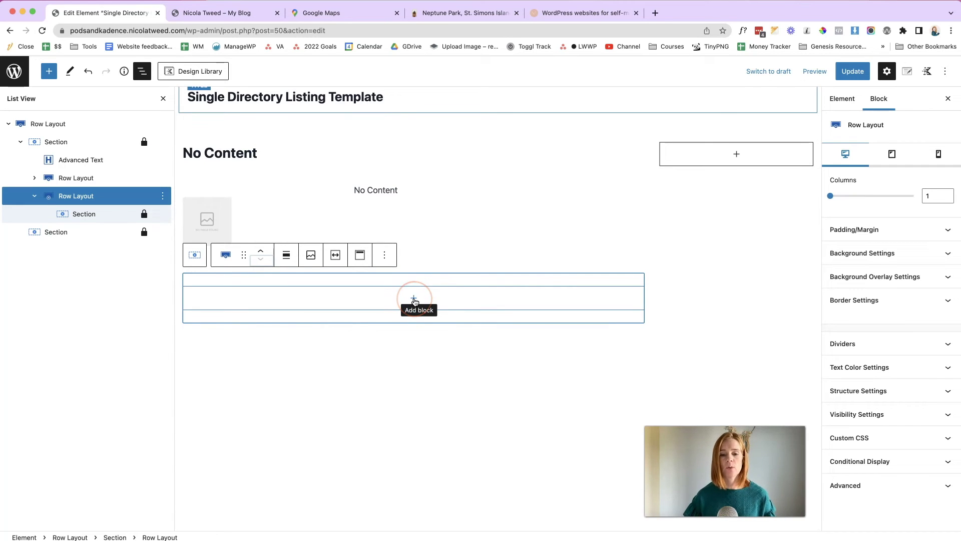
# - Check the live Neptune Park listing page, then return to the template editor
pyautogui.click(437, 16)
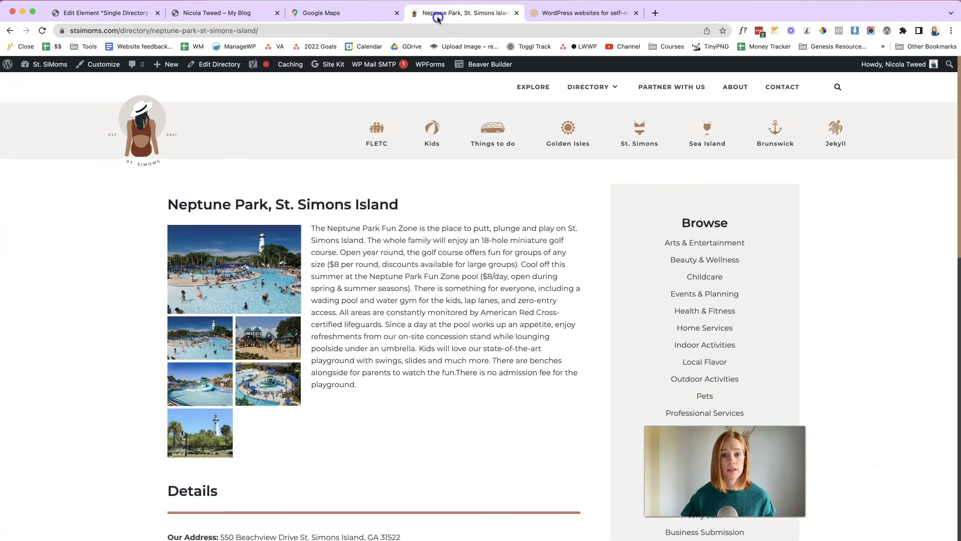
pyautogui.scroll(-6, 248, 235)
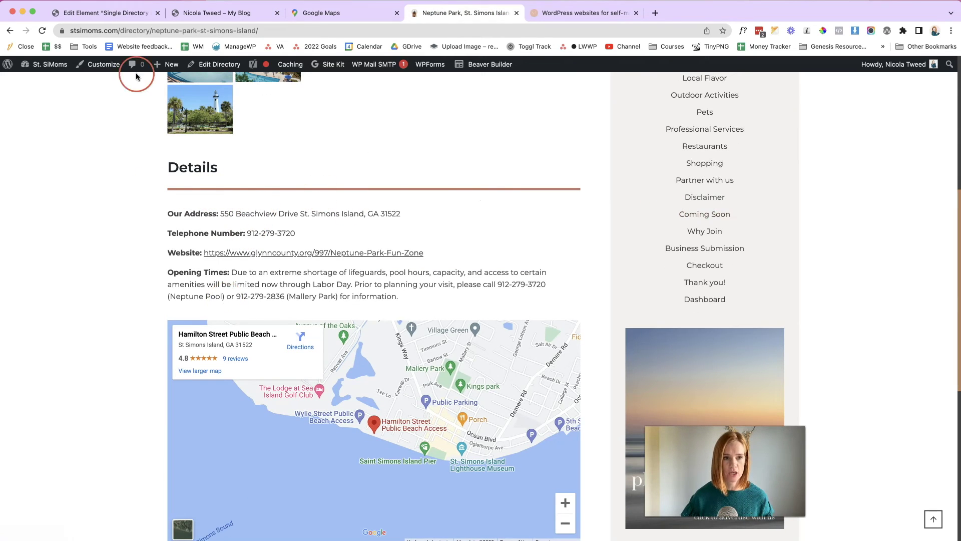
pyautogui.click(130, 12)
# - Add an Advanced Text heading reading 'Details' in the new row
pyautogui.click(411, 299)
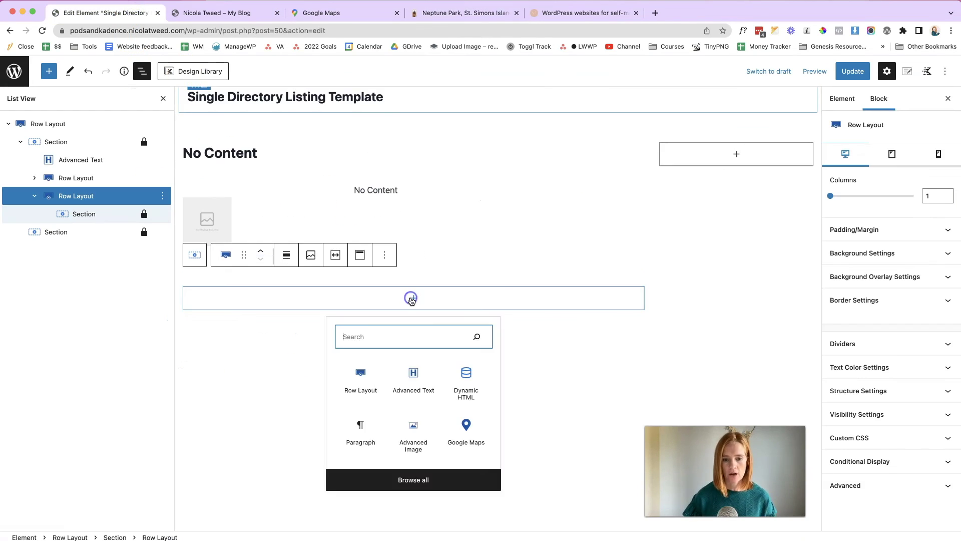
pyautogui.click(418, 384)
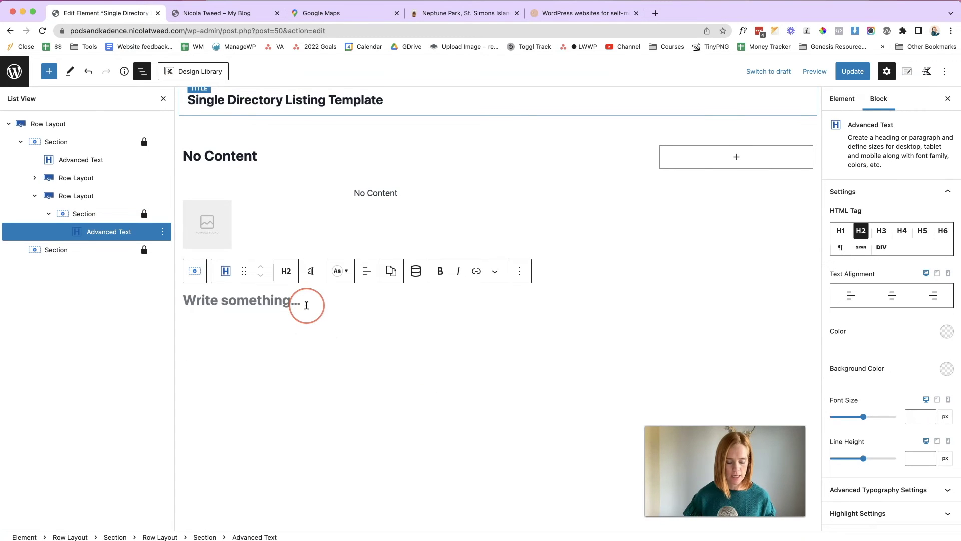
pyautogui.write('Details')
pyautogui.press('Return')
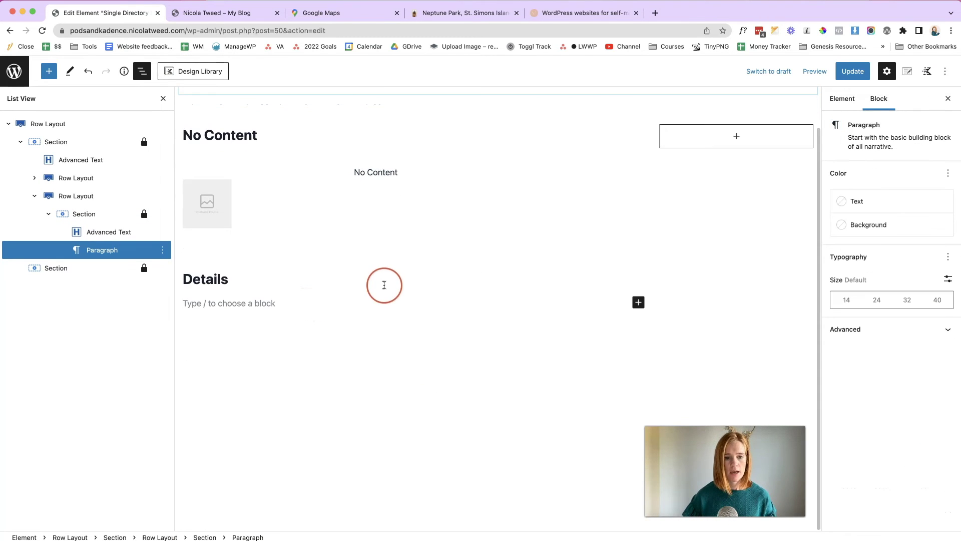
# - Insert a Spacer/Divider below the heading with 100% width, height 6 and blue colour
pyautogui.click(638, 303)
pyautogui.click(49, 71)
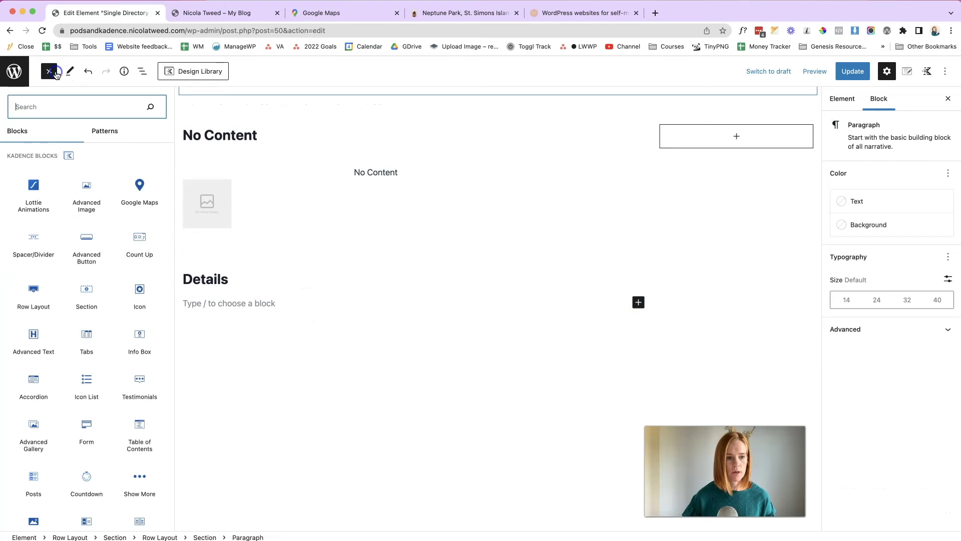
pyautogui.click(43, 234)
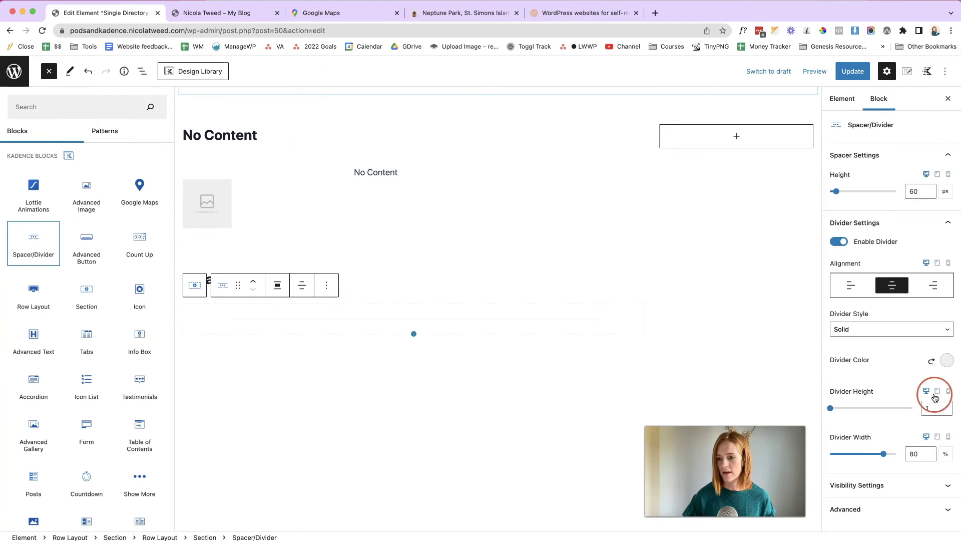
pyautogui.moveTo(918, 453); pyautogui.dragTo(904, 451)
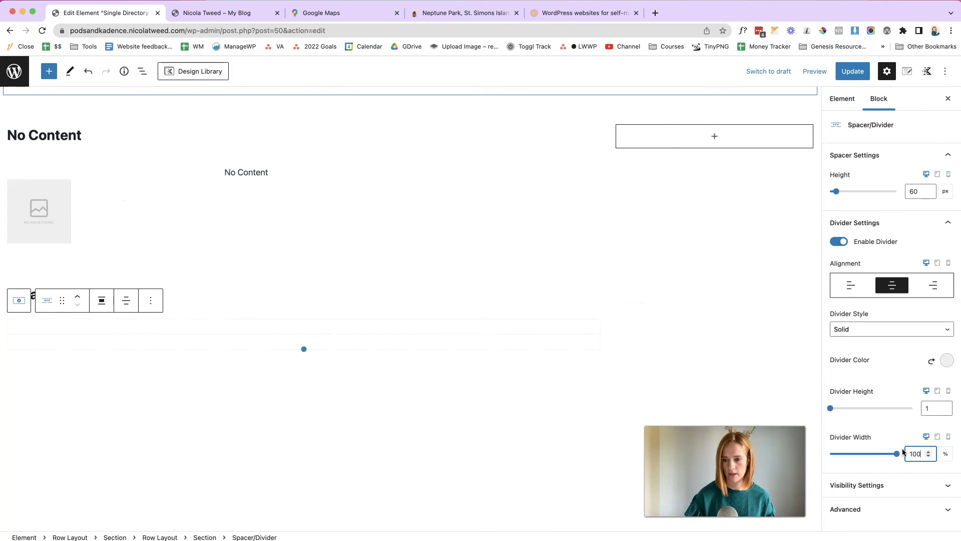
pyautogui.write('6')
pyautogui.click(948, 362)
pyautogui.click(811, 332)
pyautogui.click(293, 366)
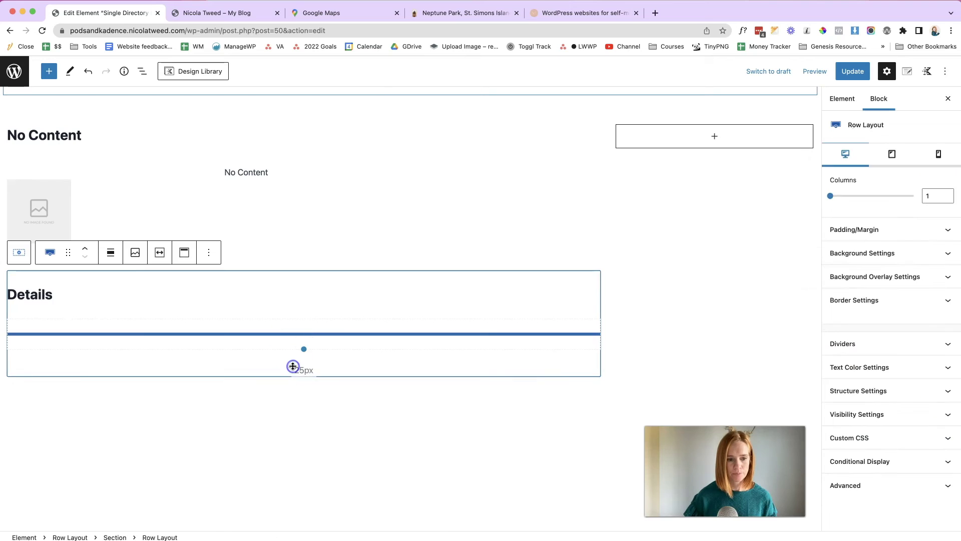
pyautogui.click(596, 389)
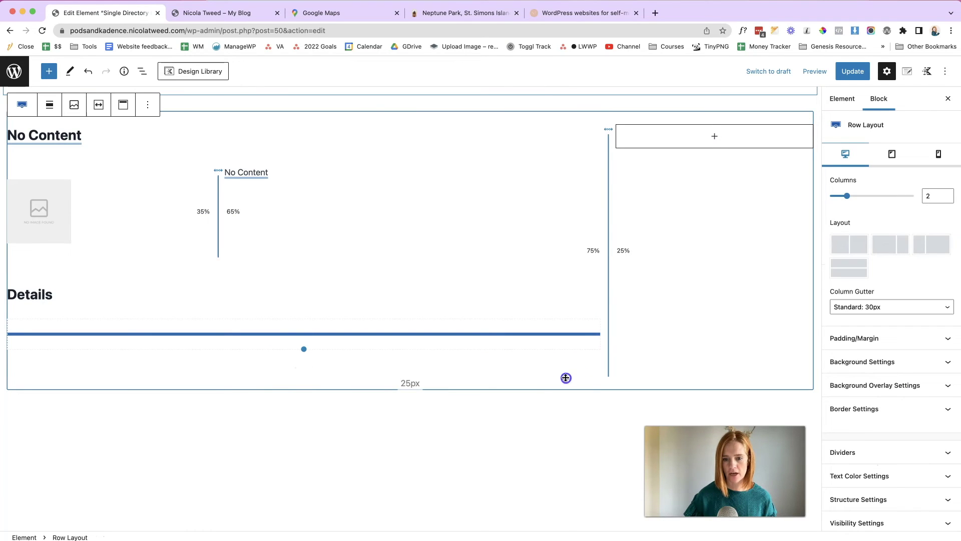
# - Add an Advanced Text paragraph below the divider reading 'Our Address:'
pyautogui.click(592, 344)
pyautogui.click(599, 347)
pyautogui.click(687, 295)
pyautogui.click(83, 394)
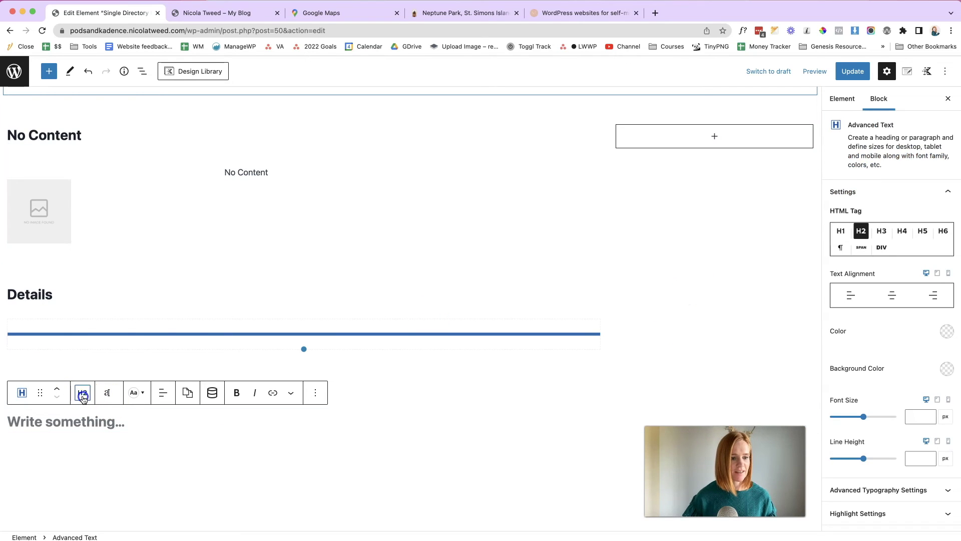
pyautogui.click(101, 319)
pyautogui.click(42, 400)
pyautogui.write('Our Ad')
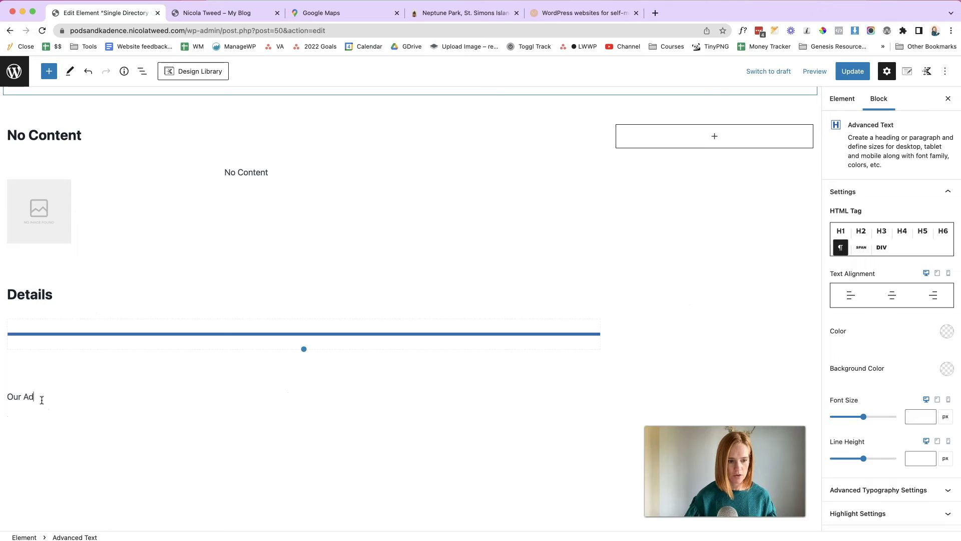
pyautogui.write('dress:')
# - Append dynamic content from the Post Custom Field 'Address' to the line
pyautogui.click(92, 383)
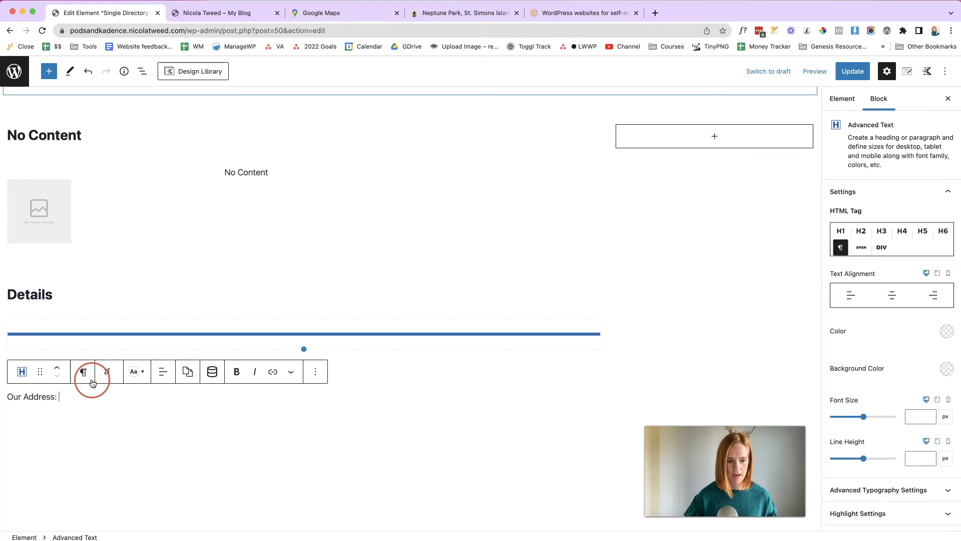
pyautogui.click(210, 376)
pyautogui.click(320, 422)
pyautogui.scroll(-3, 268, 476)
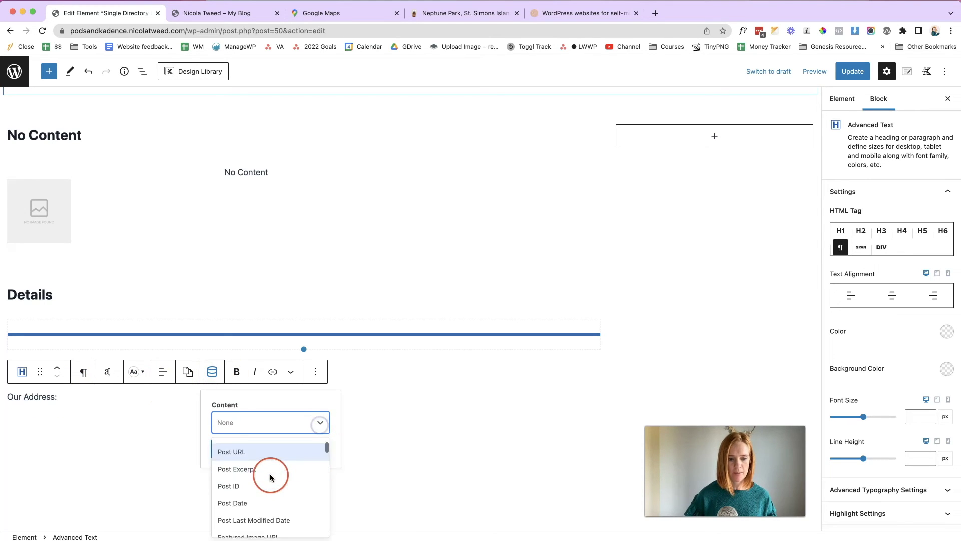
pyautogui.click(260, 503)
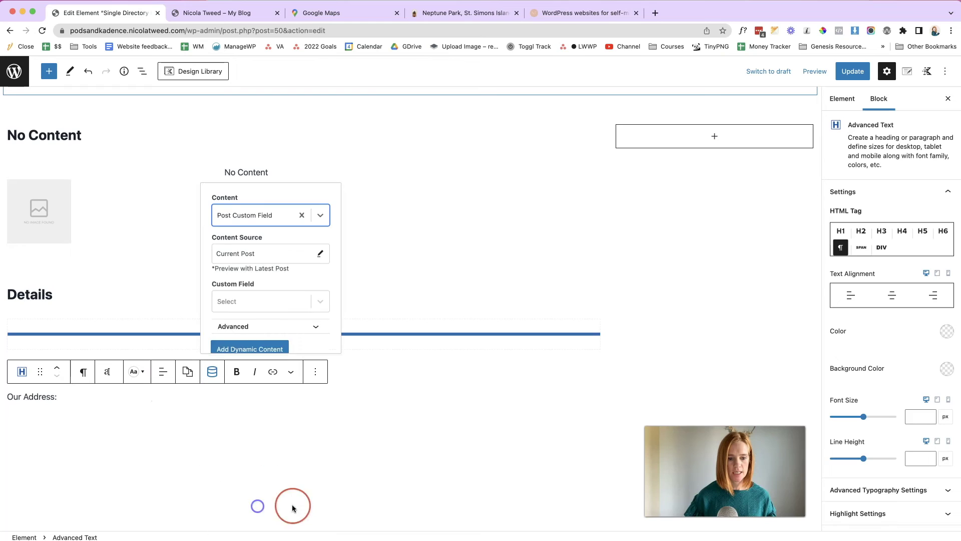
pyautogui.click(320, 300)
pyautogui.click(278, 377)
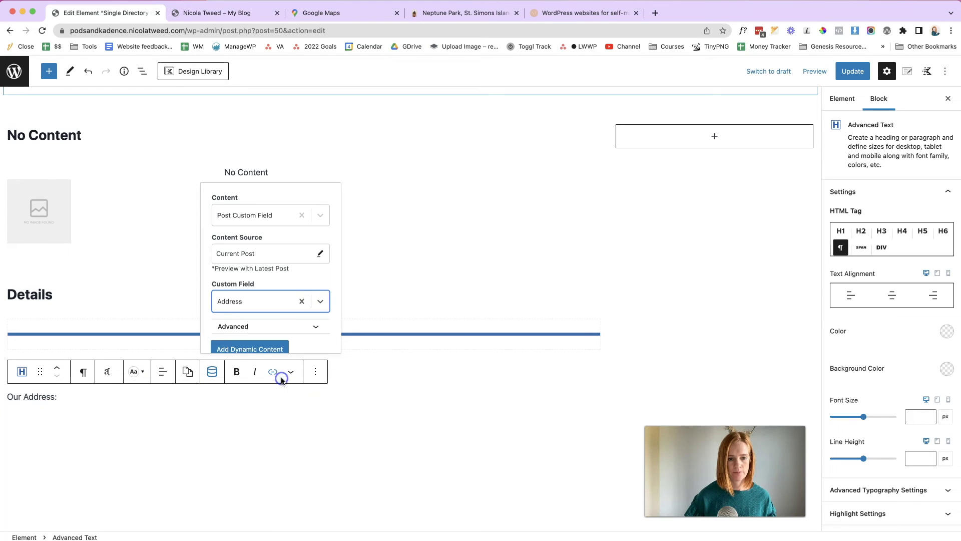
pyautogui.click(266, 346)
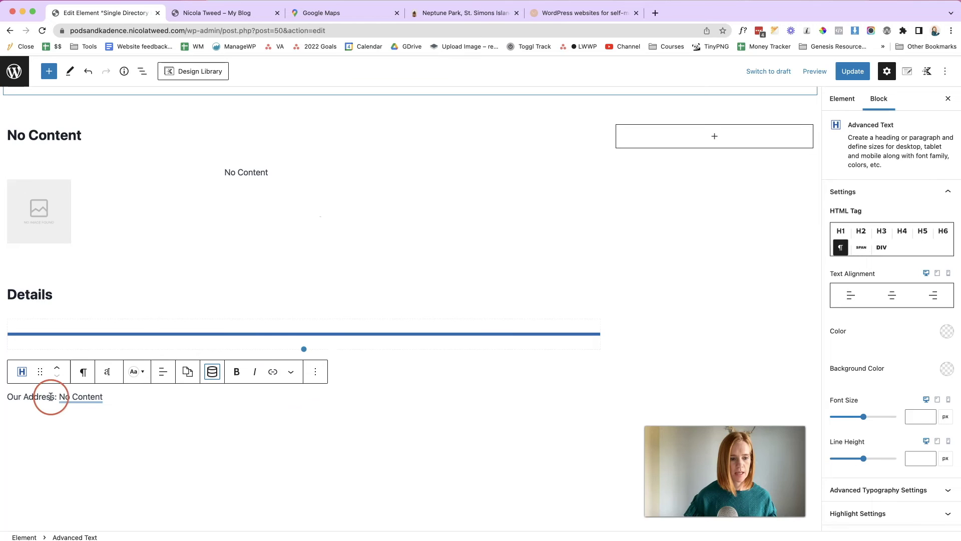
# - Bold the 'Our Address:' label and bring up the block List View
pyautogui.moveTo(57, 396); pyautogui.dragTo(6, 396)
pyautogui.click(108, 379)
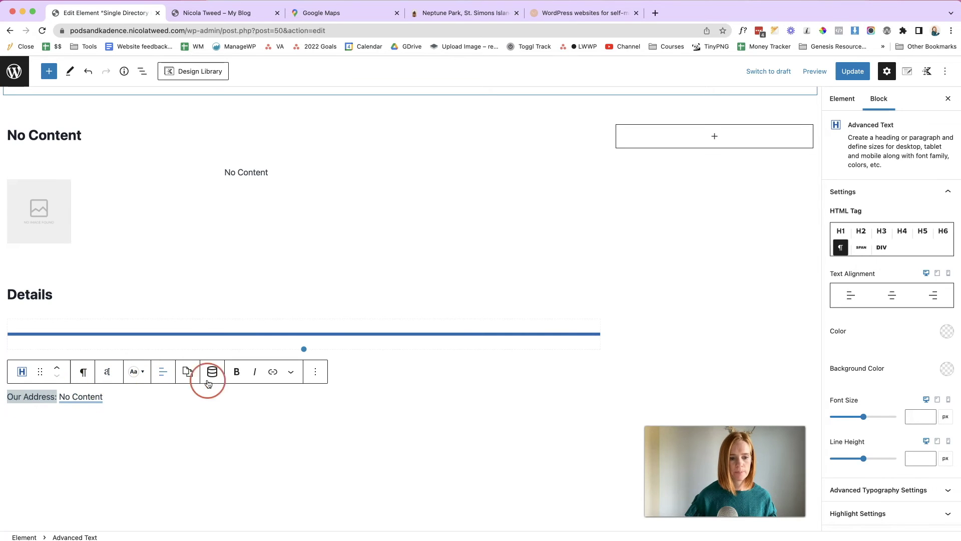
pyautogui.click(233, 381)
pyautogui.click(178, 396)
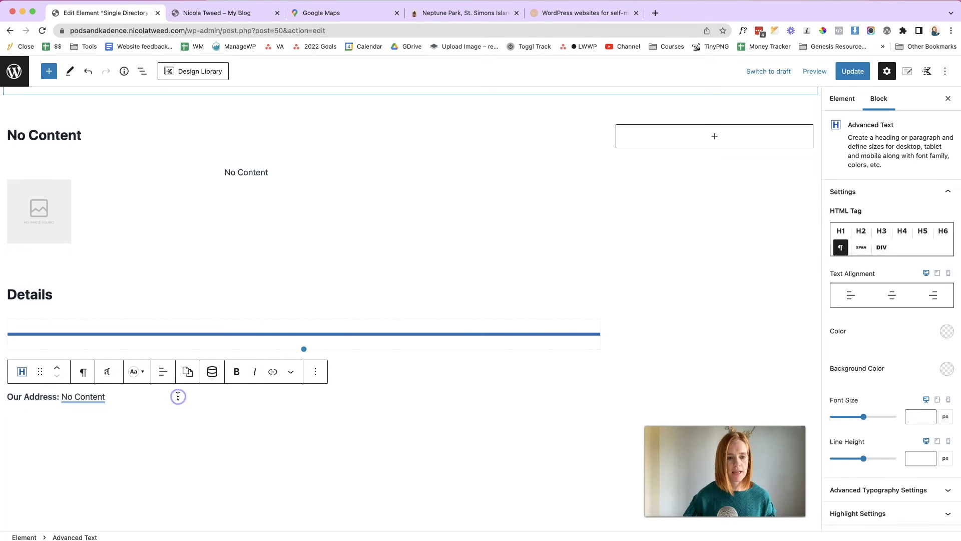
pyautogui.click(142, 72)
# - Drag the Our Address block into the first Section in List View, then close it
pyautogui.click(8, 124)
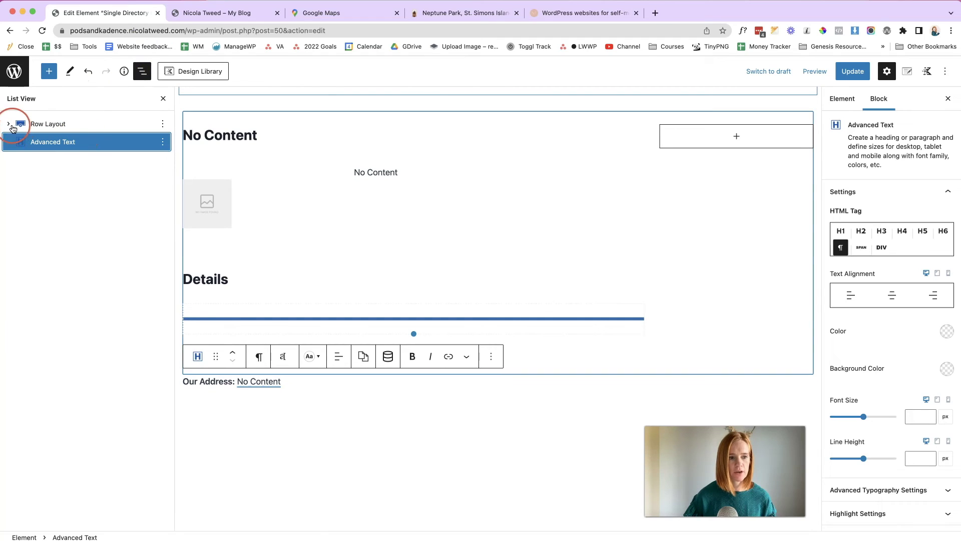
pyautogui.click(20, 178)
pyautogui.moveTo(21, 181); pyautogui.dragTo(48, 201)
pyautogui.click(20, 142)
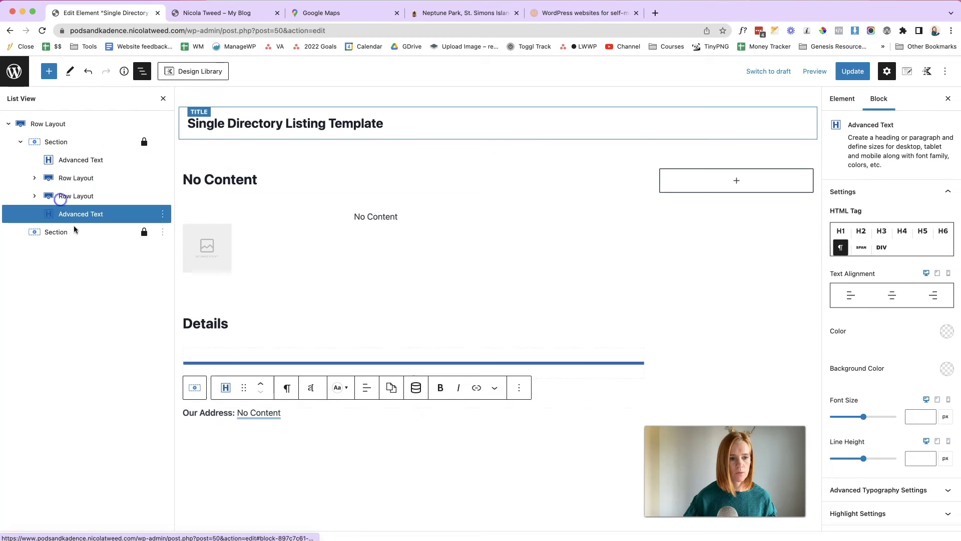
pyautogui.click(278, 413)
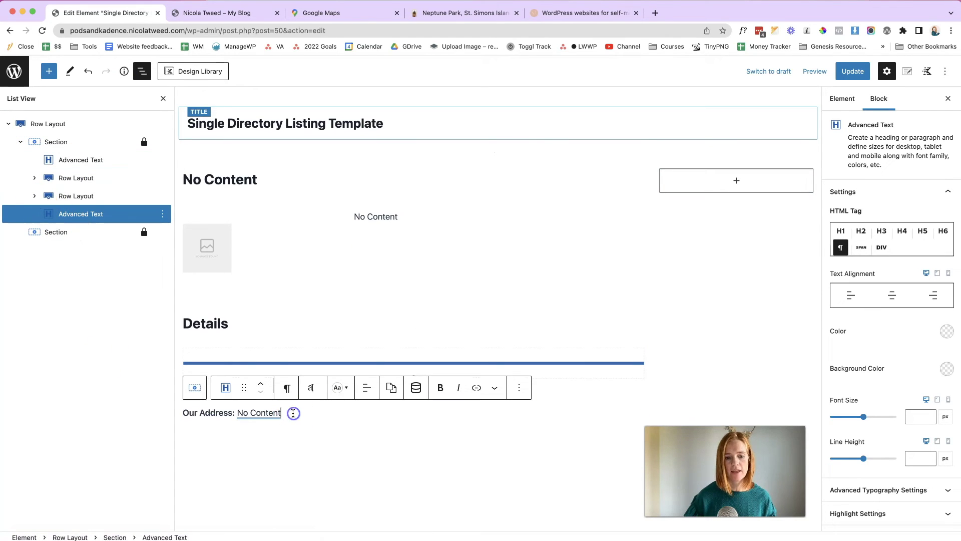
pyautogui.click(162, 100)
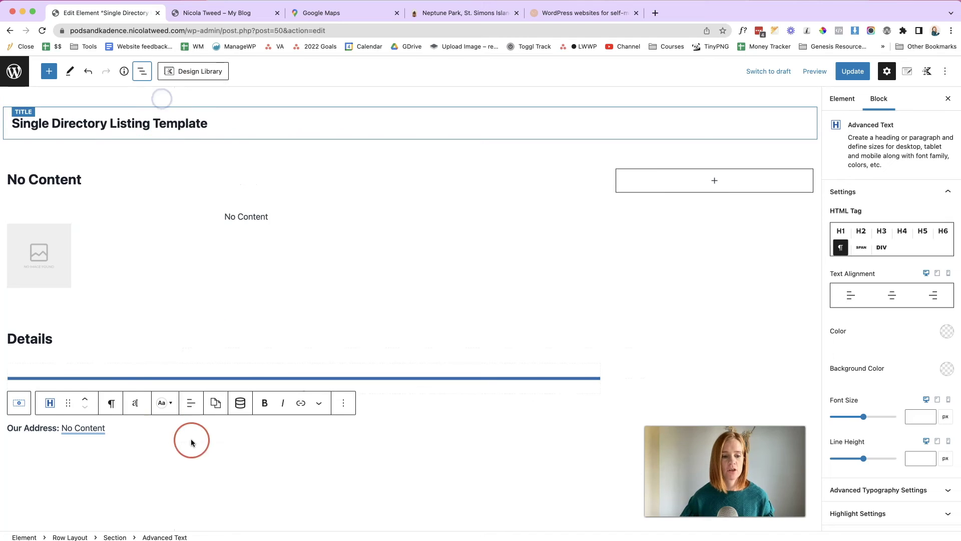
# - Duplicate the Our Address block twice so three identical lines appear
pyautogui.click(350, 406)
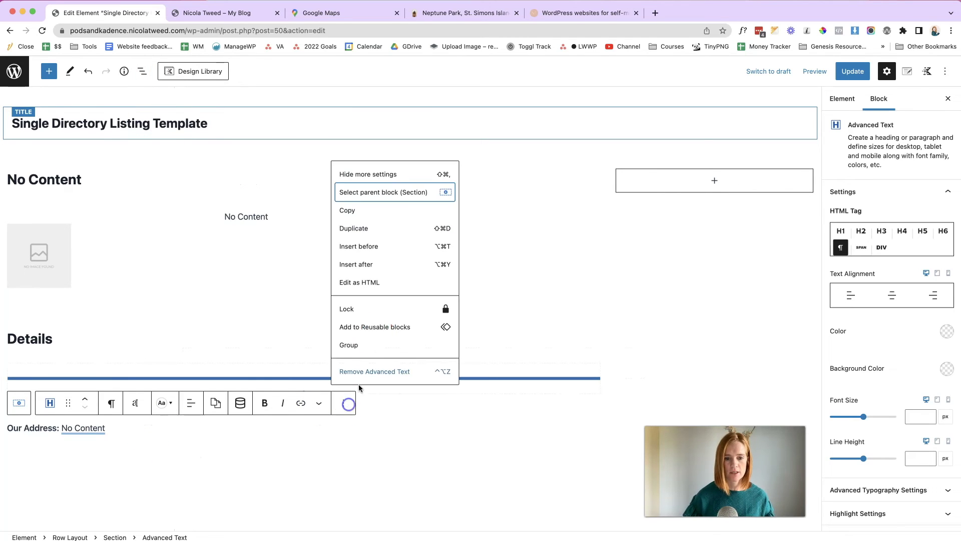
pyautogui.click(388, 228)
pyautogui.click(344, 435)
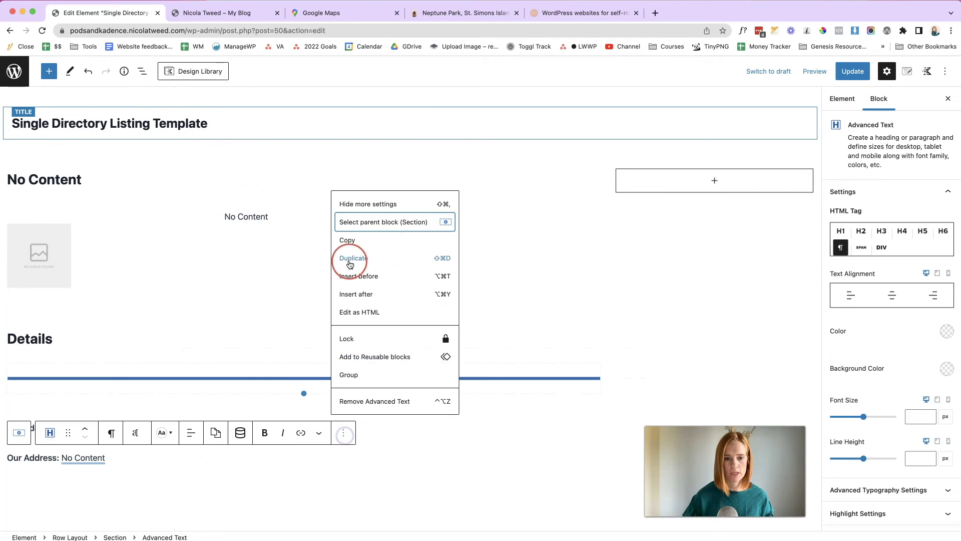
pyautogui.click(352, 259)
pyautogui.click(341, 461)
# - Relabel the first copy as Telephone Number and link it to the Telephone Number field
pyautogui.click(354, 295)
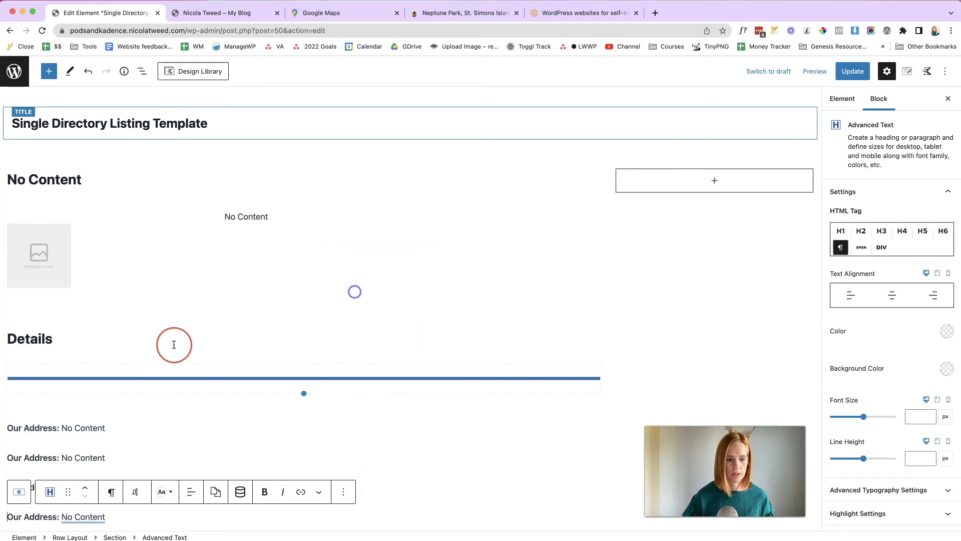
pyautogui.scroll(-5, 118, 403)
pyautogui.click(119, 372)
pyautogui.moveTo(57, 294); pyautogui.dragTo(7, 293)
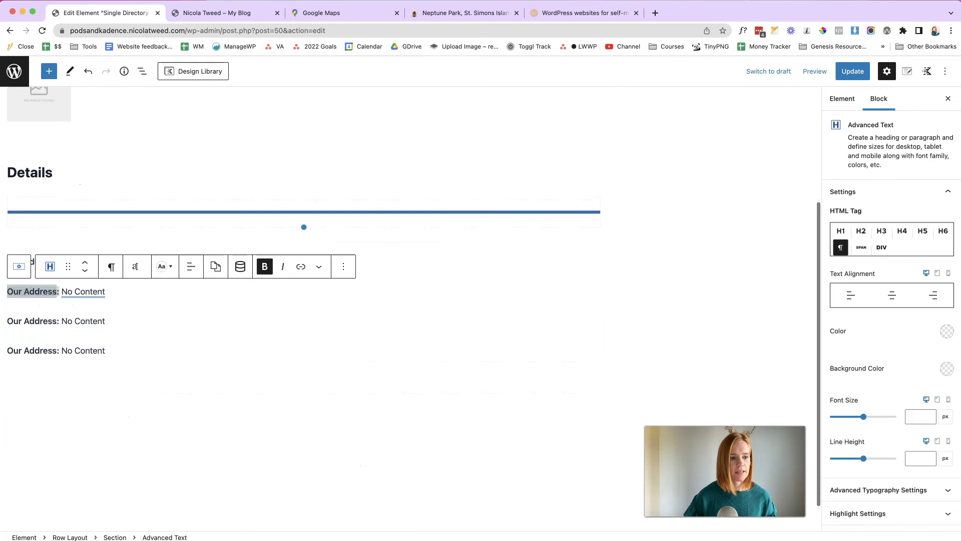
pyautogui.write('Telephone Numbe')
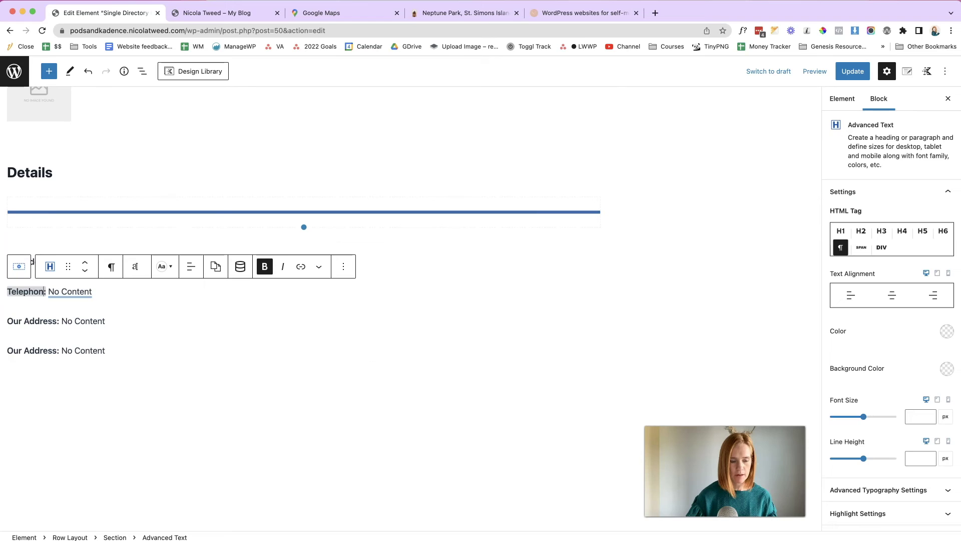
pyautogui.click(103, 292)
pyautogui.click(300, 407)
pyautogui.click(343, 401)
pyautogui.click(290, 415)
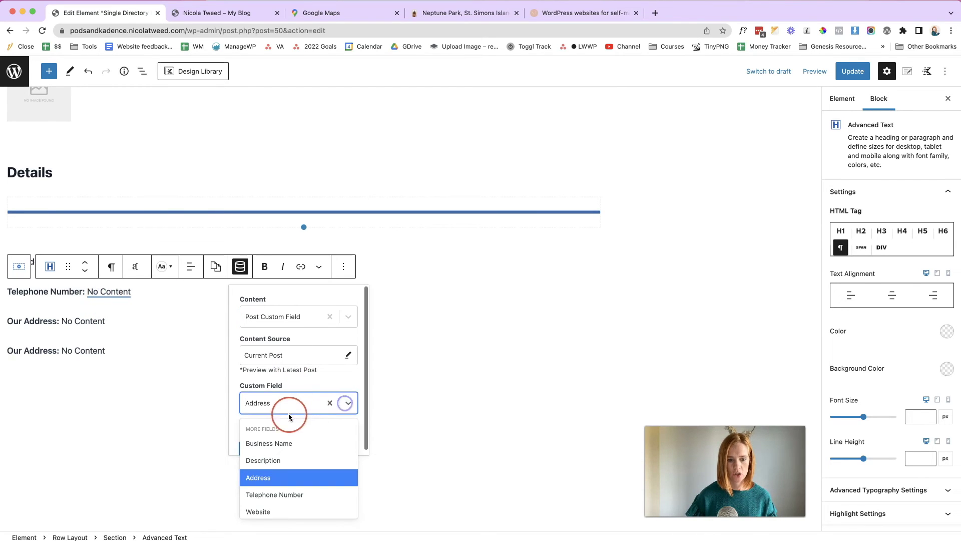
pyautogui.click(308, 493)
pyautogui.click(297, 448)
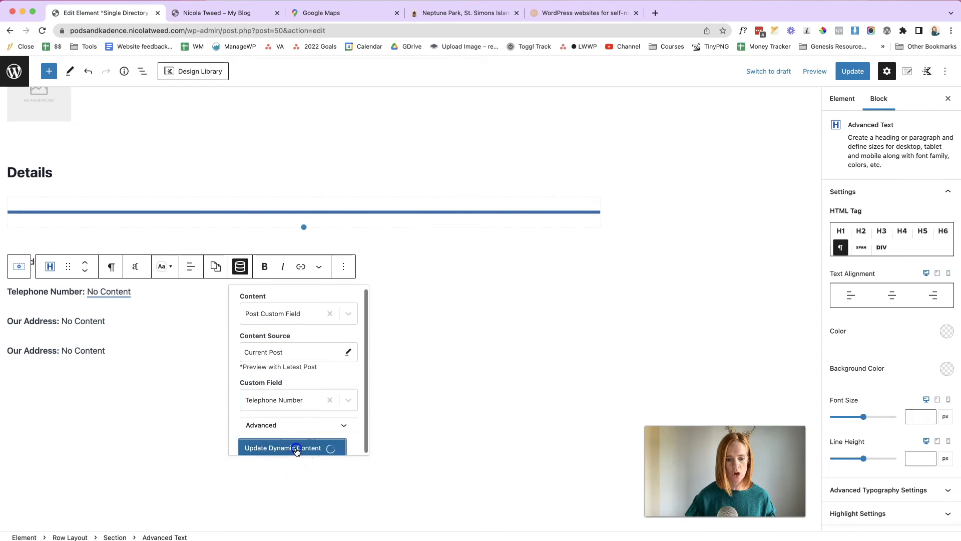
# - Relabel the second copy as Website and link it to the Website field
pyautogui.moveTo(7, 321); pyautogui.dragTo(59, 322)
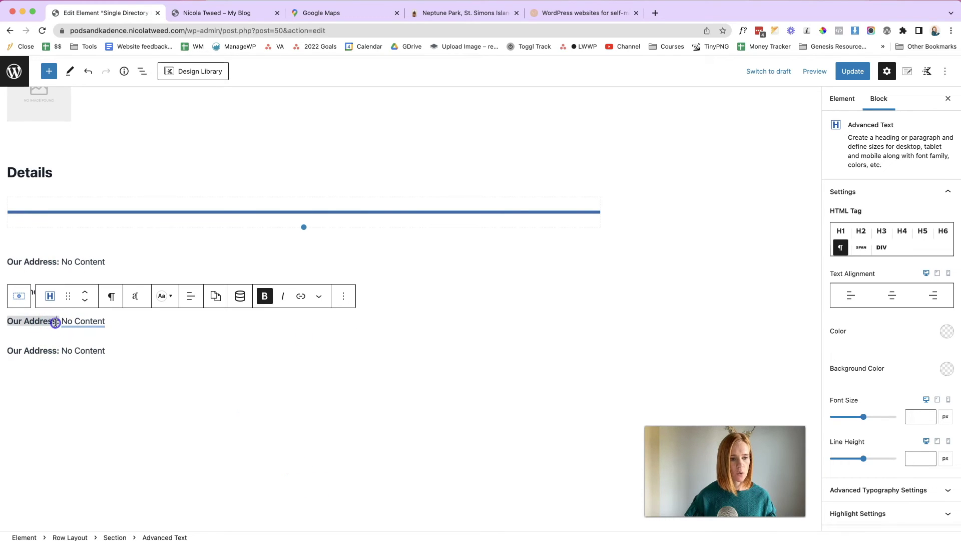
pyautogui.write('Website')
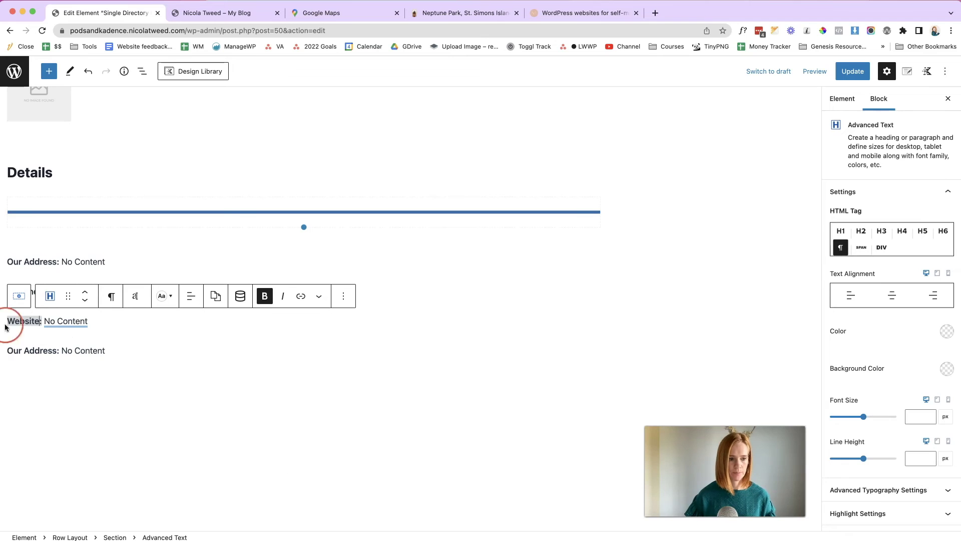
pyautogui.click(55, 321)
pyautogui.click(349, 433)
pyautogui.scroll(-2, 292, 476)
pyautogui.click(290, 504)
pyautogui.click(59, 379)
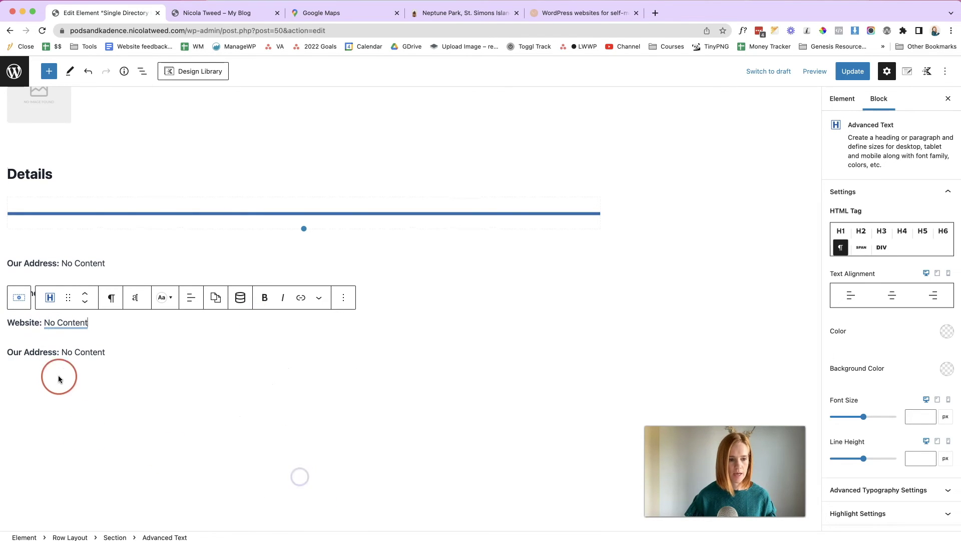
# - Relabel the last copy as Opening times and link it to the Opening Times field
pyautogui.moveTo(57, 352); pyautogui.dragTo(2, 352)
pyautogui.write('Opening')
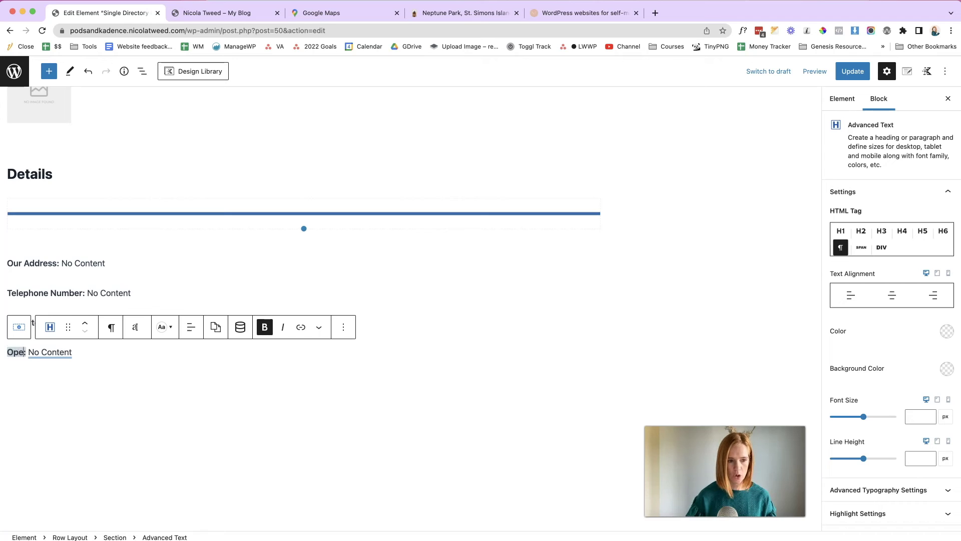
pyautogui.click(86, 353)
pyautogui.click(348, 459)
pyautogui.scroll(-3, 266, 507)
pyautogui.click(265, 521)
pyautogui.click(284, 503)
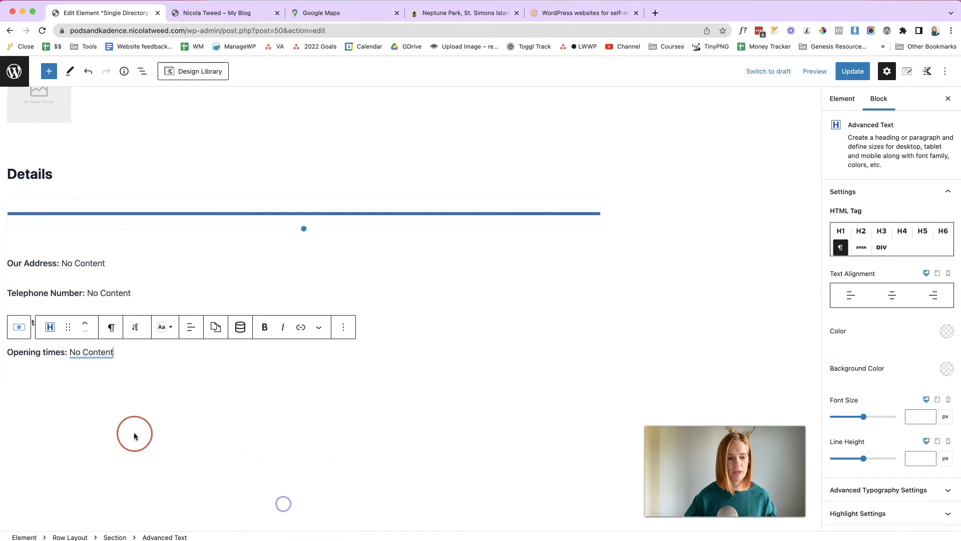
pyautogui.click(161, 369)
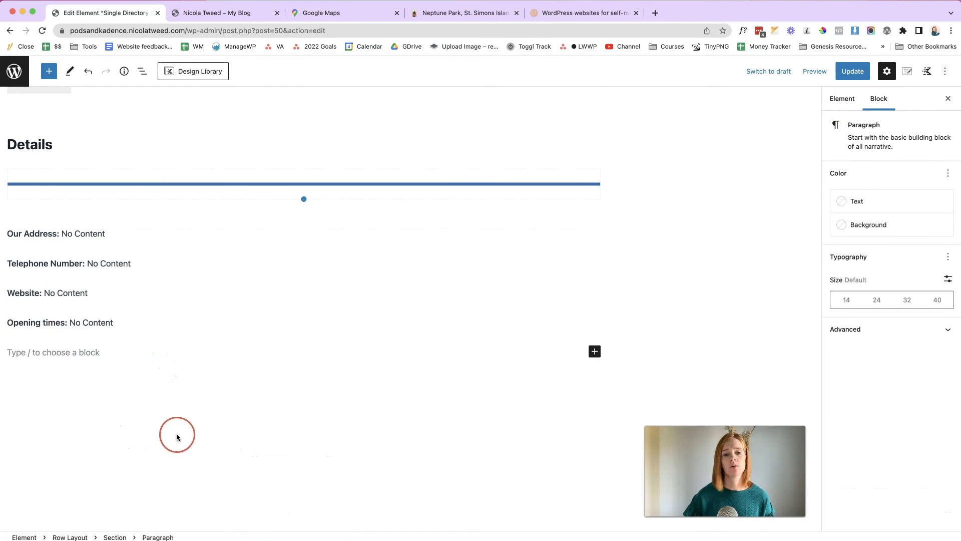
# - Insert a Dynamic HTML block below the detail lines with HTML Content set to Post Custom Field
pyautogui.click(603, 351)
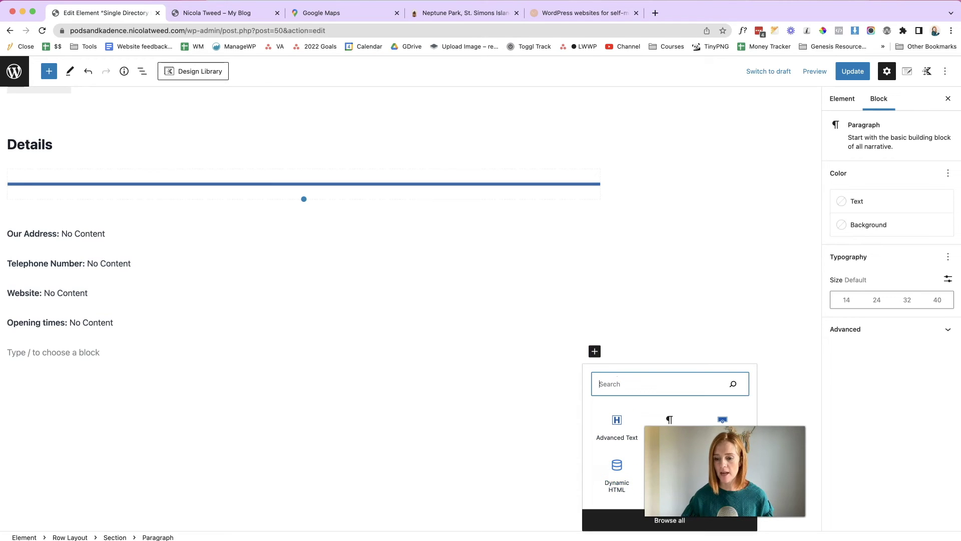
pyautogui.click(610, 483)
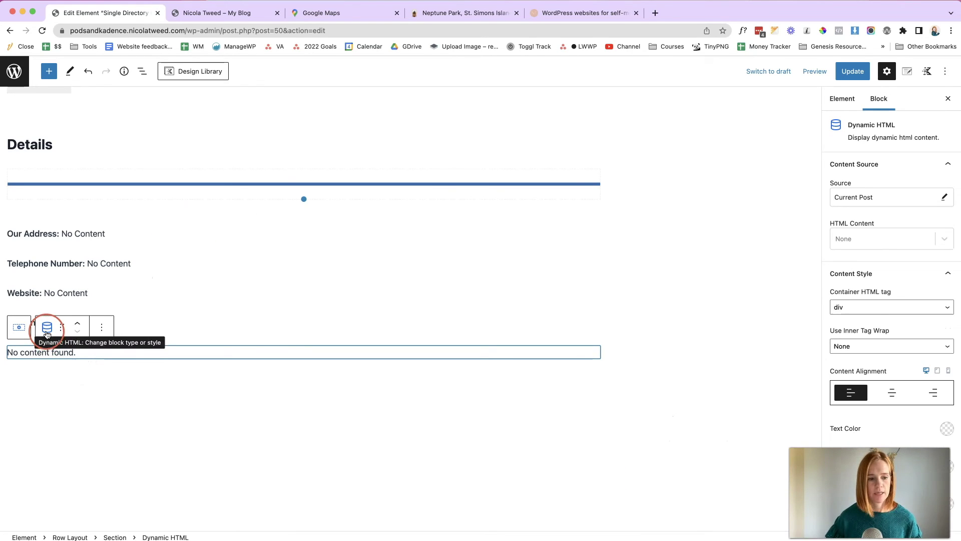
pyautogui.scroll(-1, 843, 197)
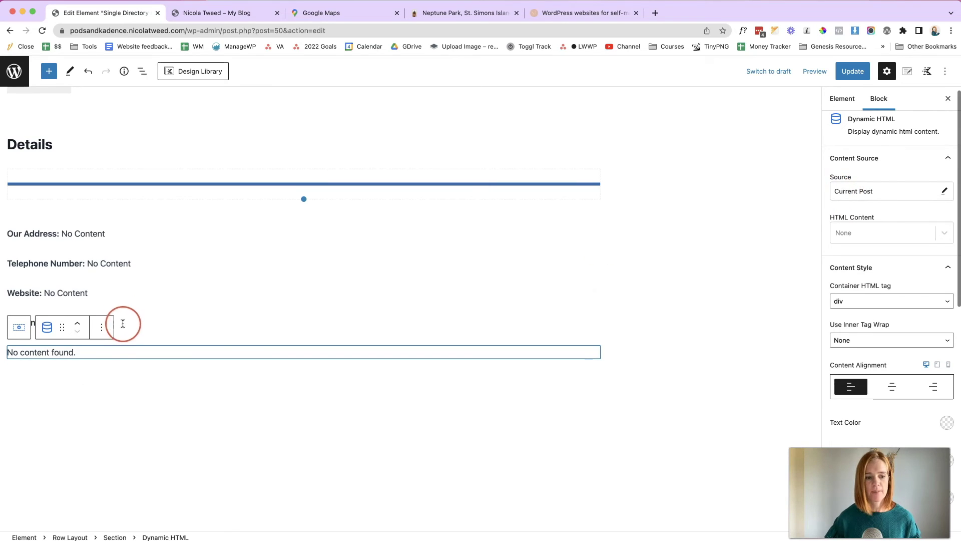
pyautogui.scroll(1, 875, 246)
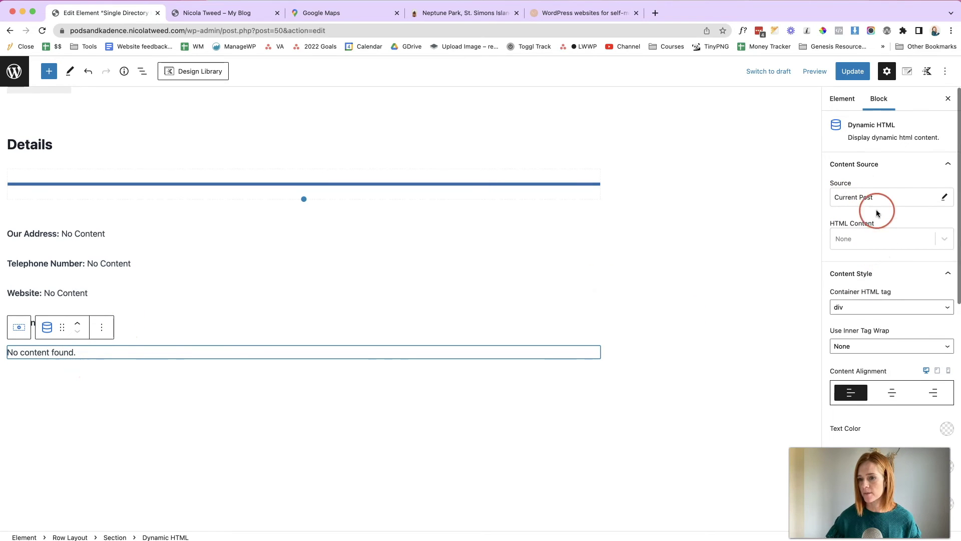
pyautogui.click(942, 238)
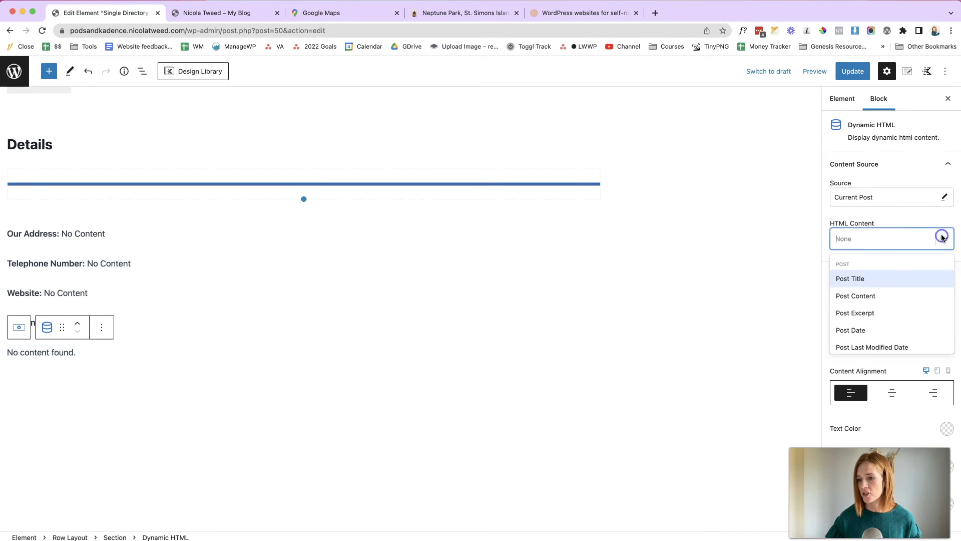
pyautogui.scroll(-4, 877, 286)
pyautogui.scroll(3, 879, 286)
pyautogui.scroll(-3, 898, 310)
pyautogui.click(887, 287)
pyautogui.click(941, 283)
pyautogui.scroll(-3, 883, 369)
pyautogui.scroll(4, 885, 371)
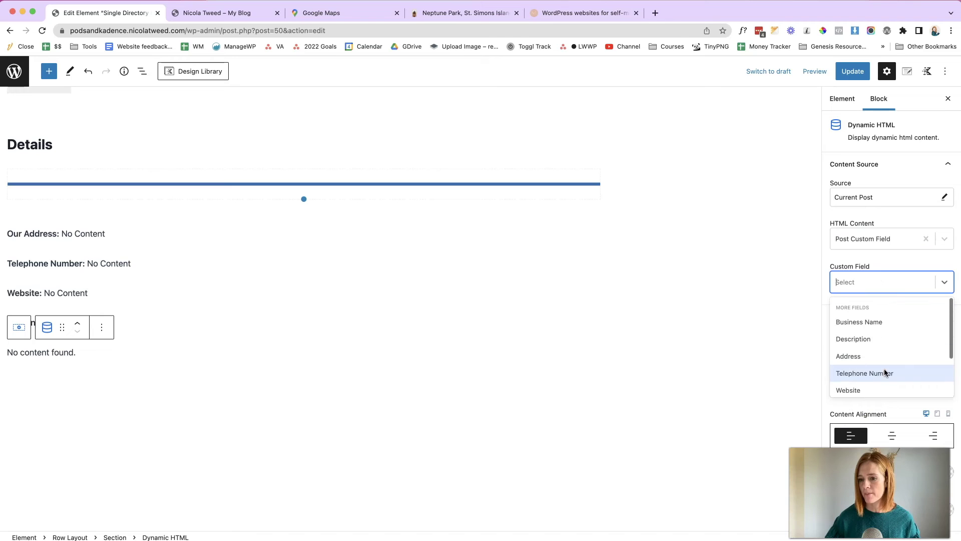
pyautogui.scroll(-3, 872, 390)
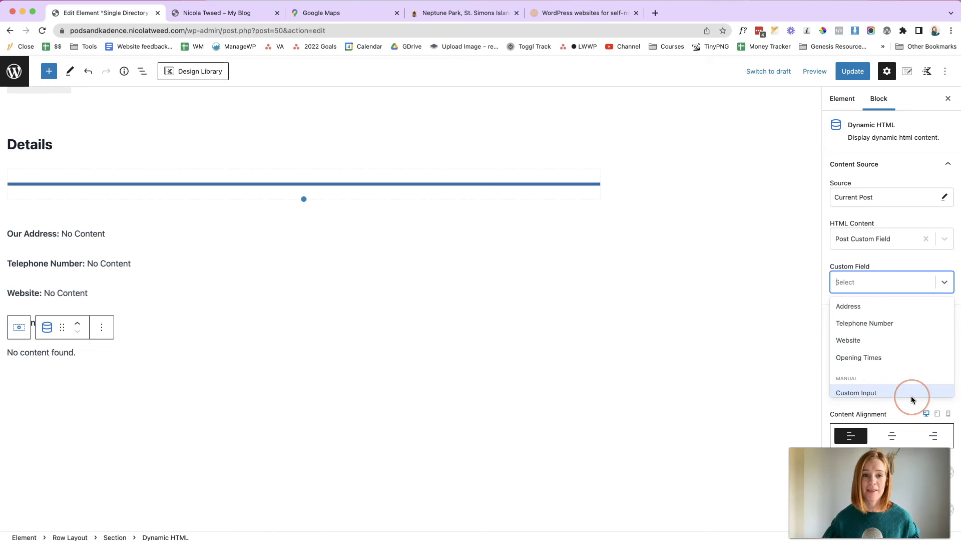
pyautogui.scroll(4, 579, 295)
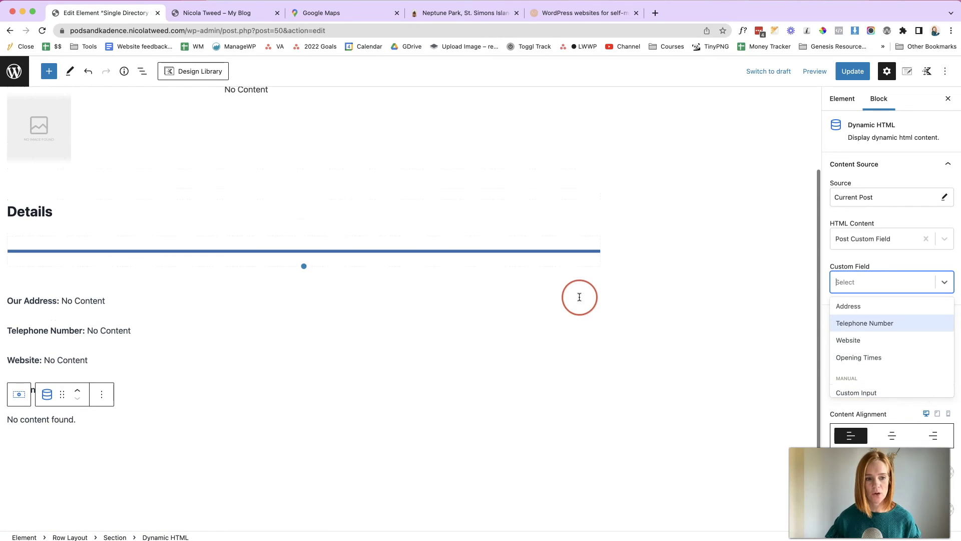
# - Save the template and reload the live listing page to check it
pyautogui.click(837, 74)
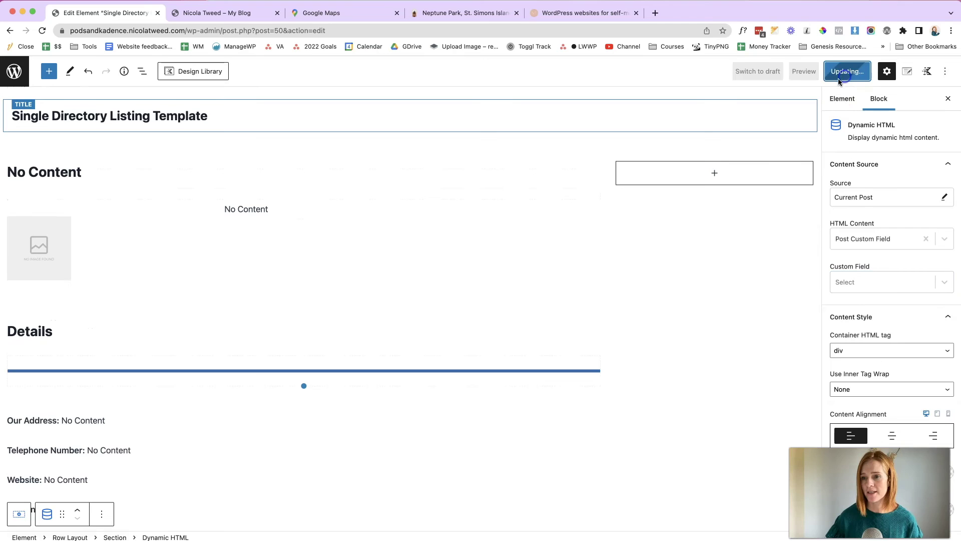
pyautogui.click(296, 14)
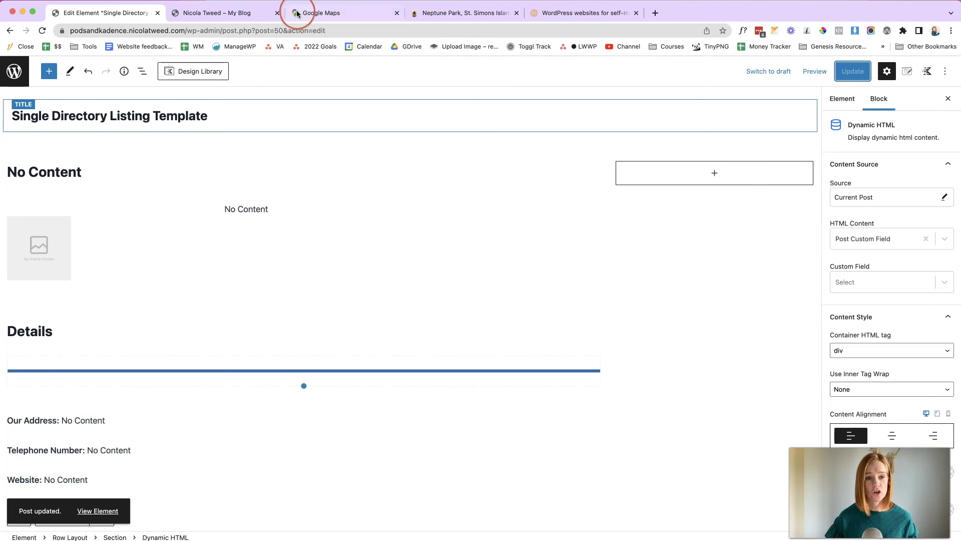
pyautogui.click(224, 15)
pyautogui.click(42, 31)
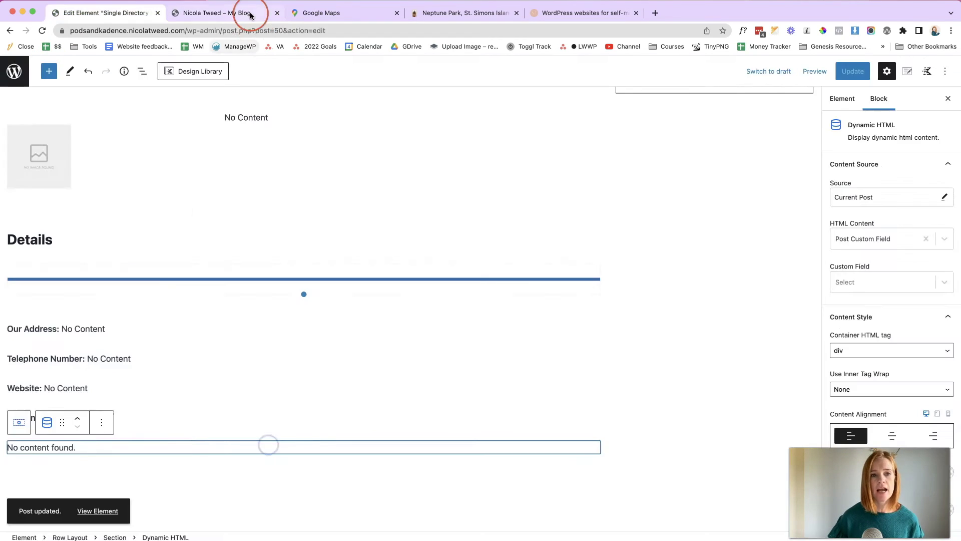
# - Open the WordPress Dashboard from the admin bar in a new tab
pyautogui.click(249, 12)
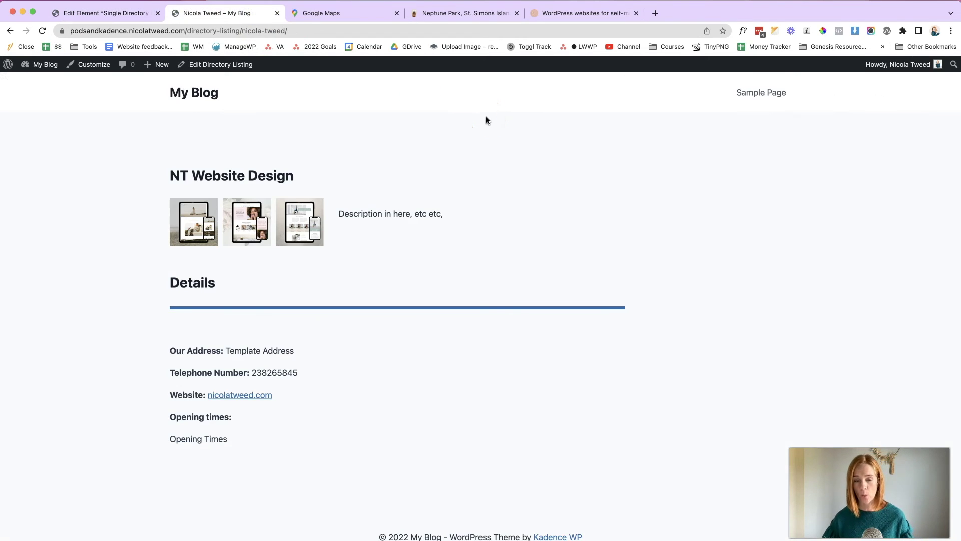
pyautogui.moveTo(43, 64)
pyautogui.rightClick(50, 81)
pyautogui.click(70, 88)
pyautogui.click(320, 13)
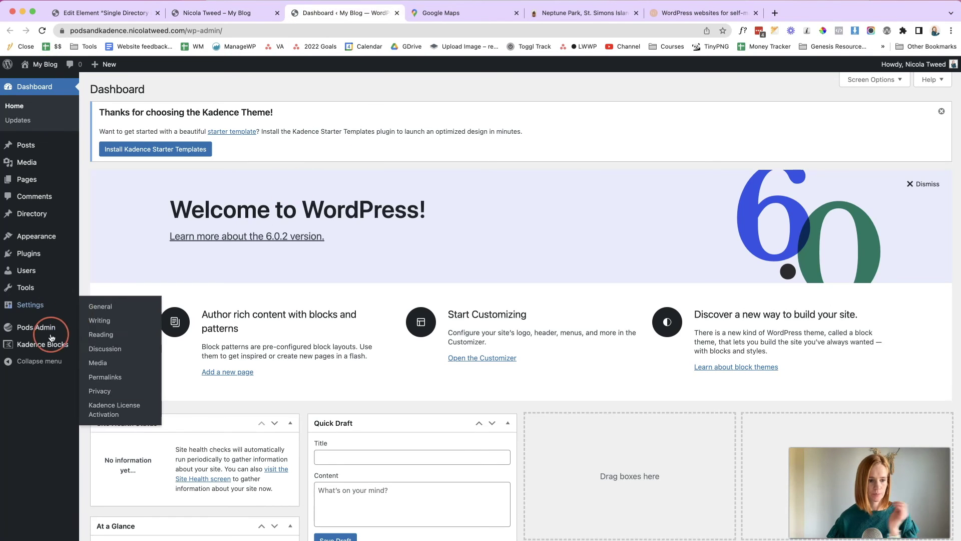
# - Enable oEmbed on the Directory pod's Map field, save field and pod, then reload the template editor
pyautogui.moveTo(51, 328)
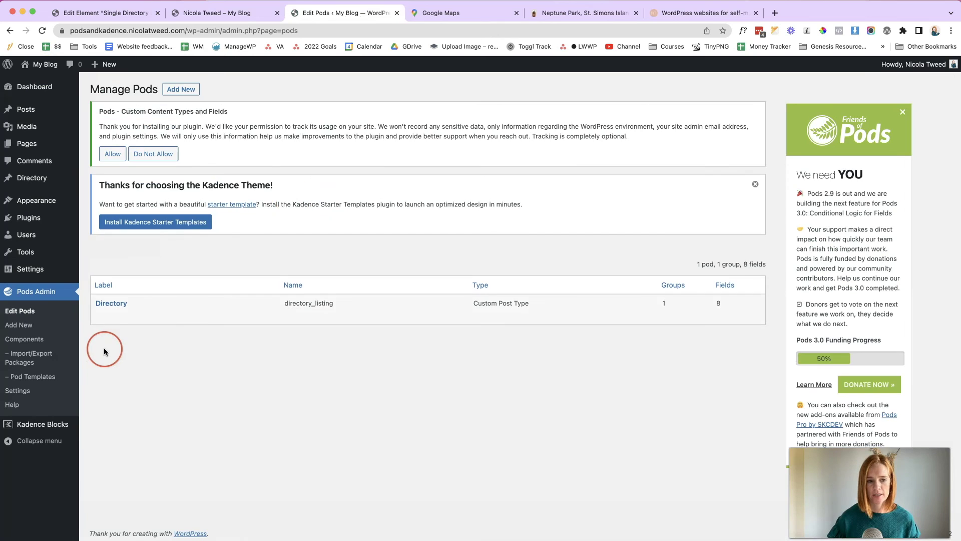
pyautogui.click(102, 317)
pyautogui.scroll(-5, 97, 318)
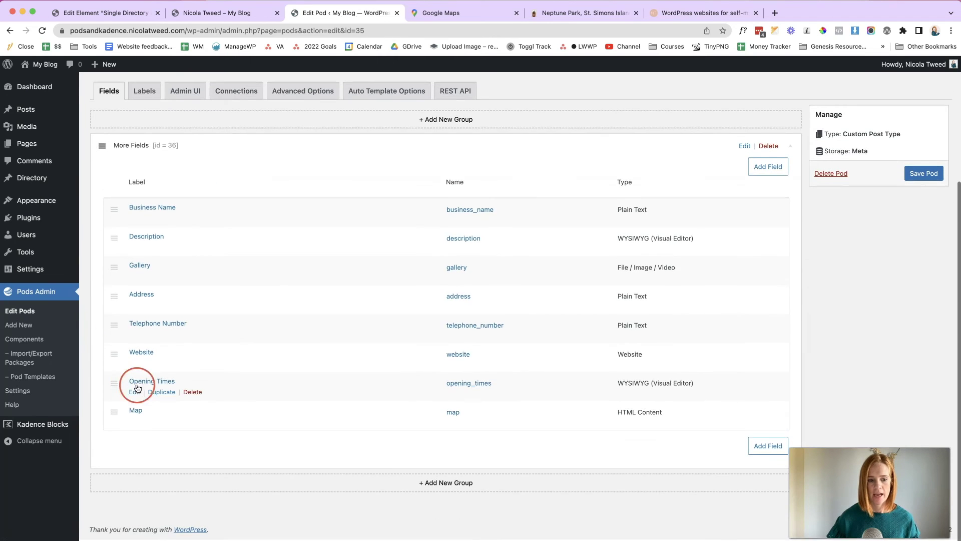
pyautogui.click(137, 425)
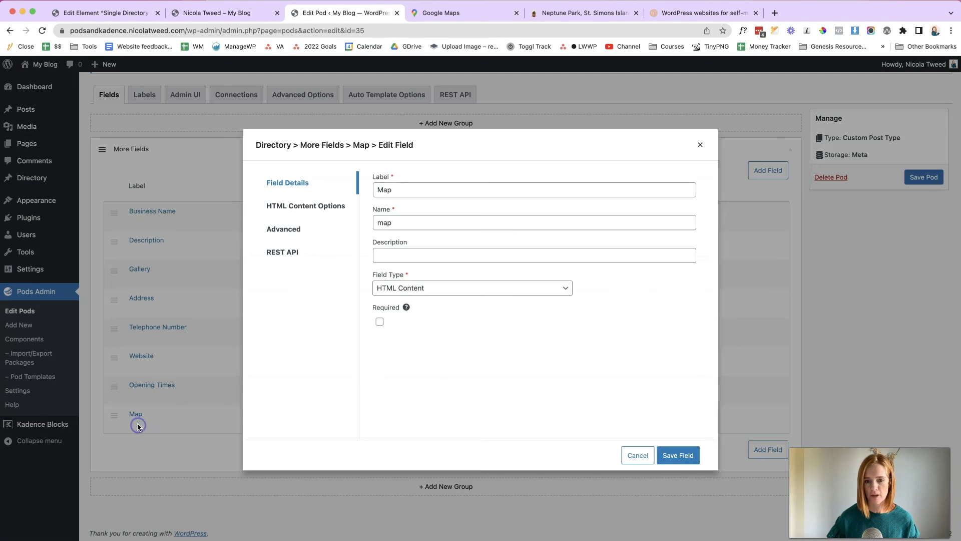
pyautogui.click(336, 210)
pyautogui.click(392, 274)
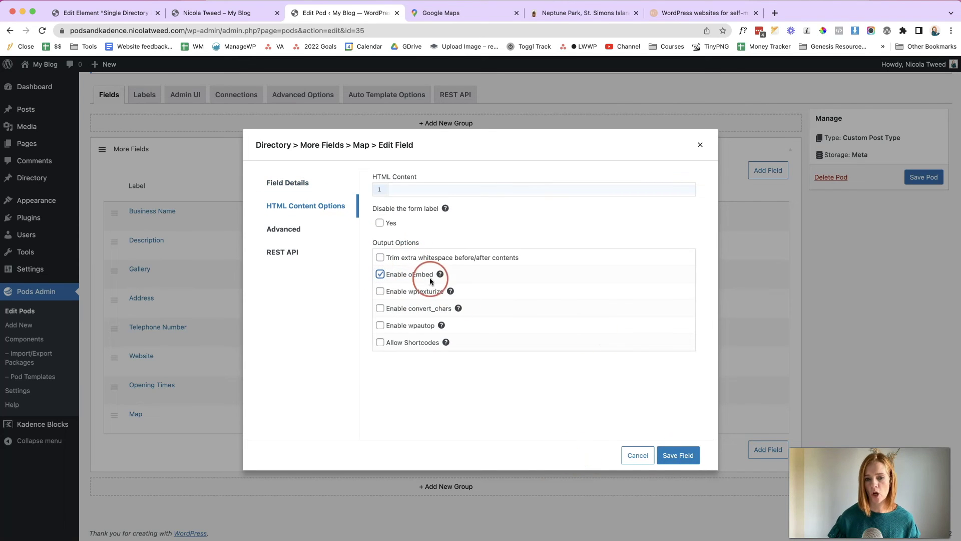
pyautogui.click(663, 454)
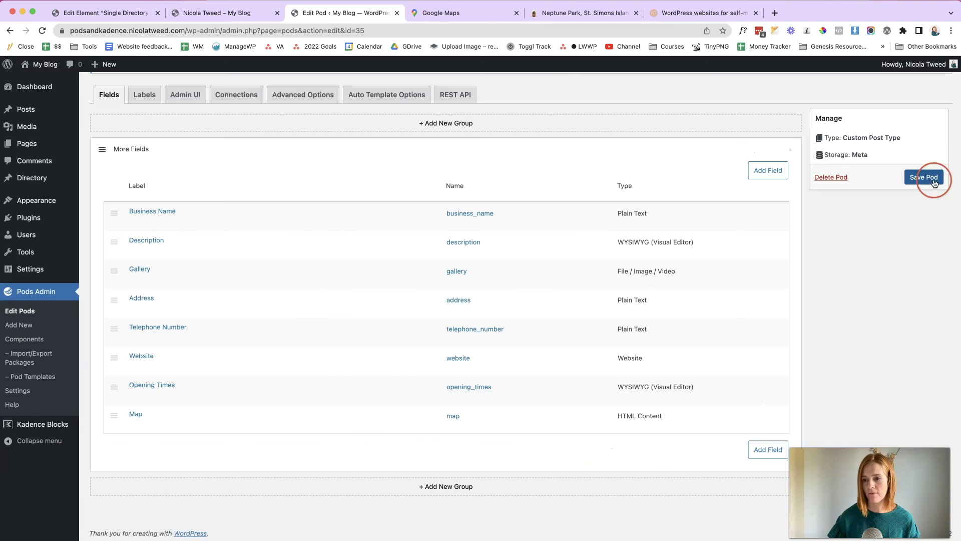
pyautogui.click(934, 184)
pyautogui.click(924, 206)
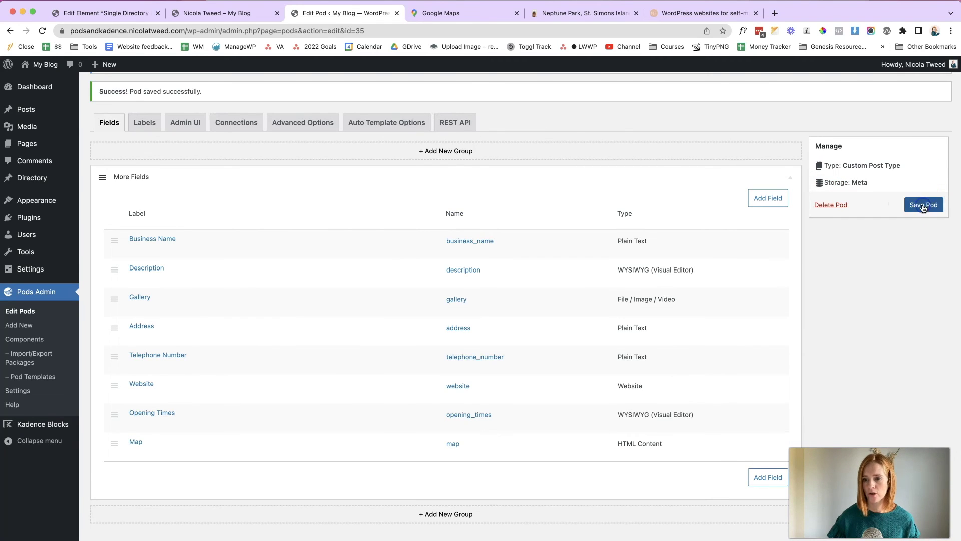
pyautogui.click(133, 16)
pyautogui.click(44, 32)
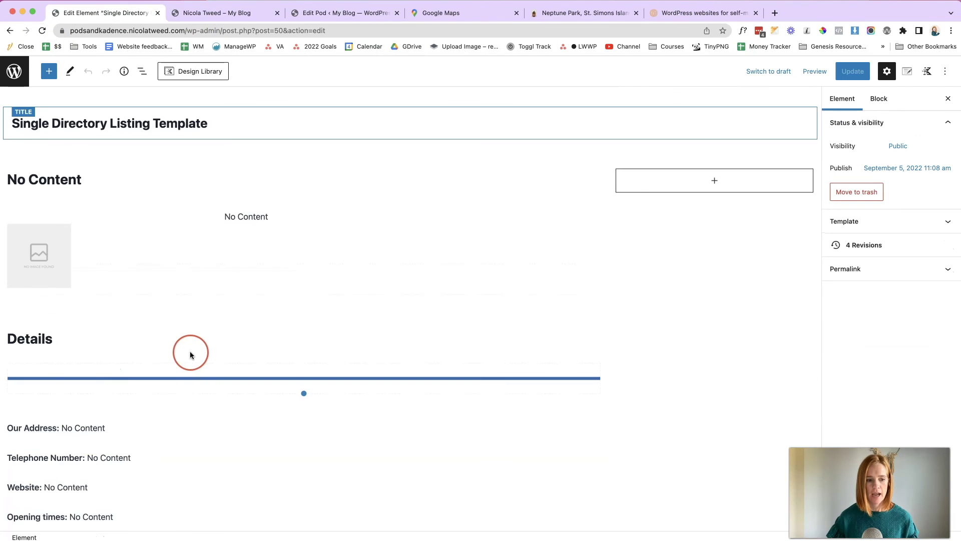
# - Check the Custom Field choices for the empty Dynamic HTML block, then return to the Directory pod's fields
pyautogui.scroll(-5, 190, 355)
pyautogui.click(65, 320)
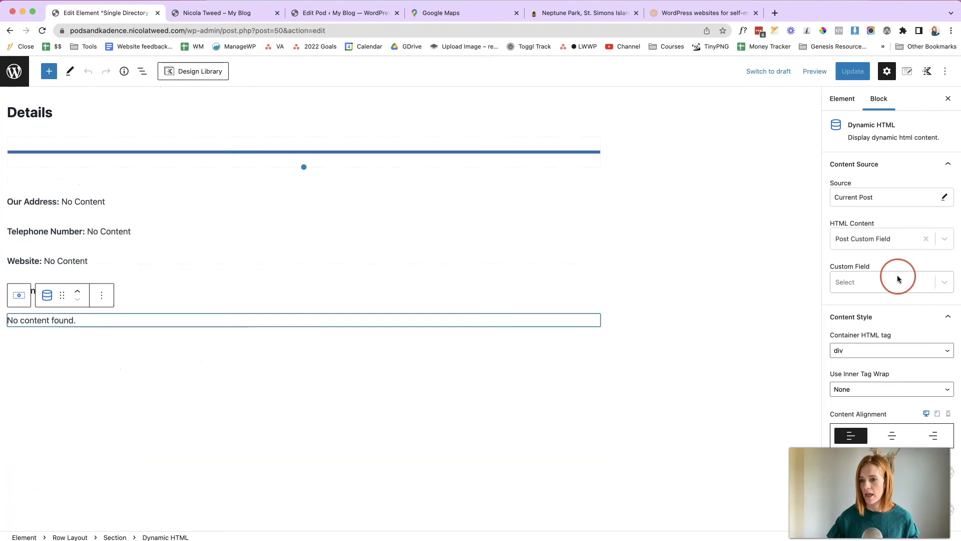
pyautogui.click(941, 281)
pyautogui.scroll(-2, 871, 354)
pyautogui.scroll(-1, 869, 355)
pyautogui.scroll(3, 868, 354)
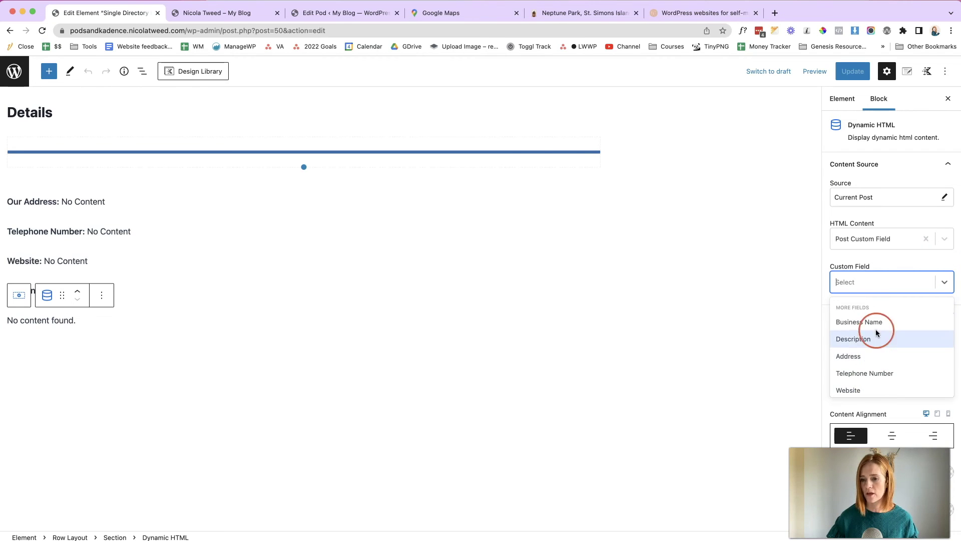
pyautogui.click(316, 22)
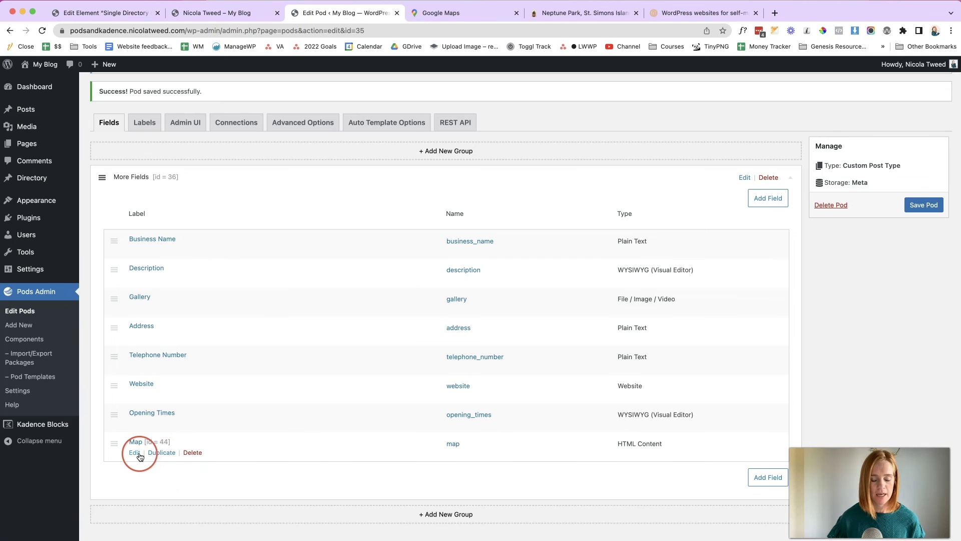
# - Change the Map field's type from HTML Content to oEmbed and save the field
pyautogui.click(136, 453)
pyautogui.click(404, 289)
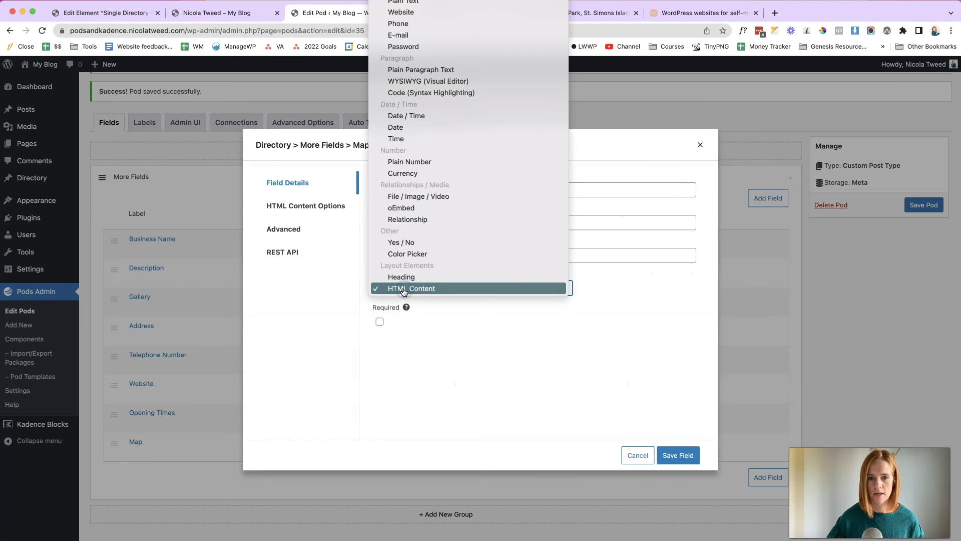
pyautogui.click(458, 208)
pyautogui.click(688, 463)
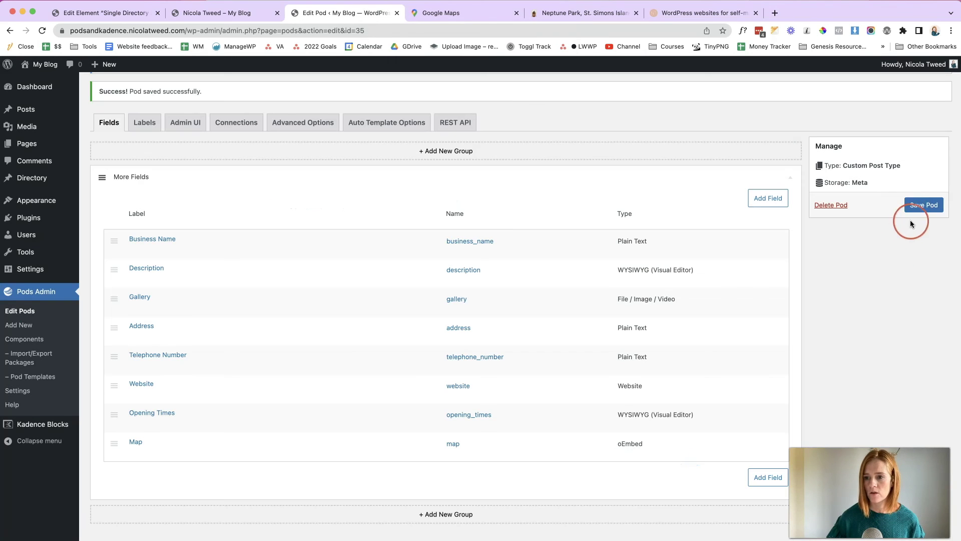
pyautogui.click(221, 15)
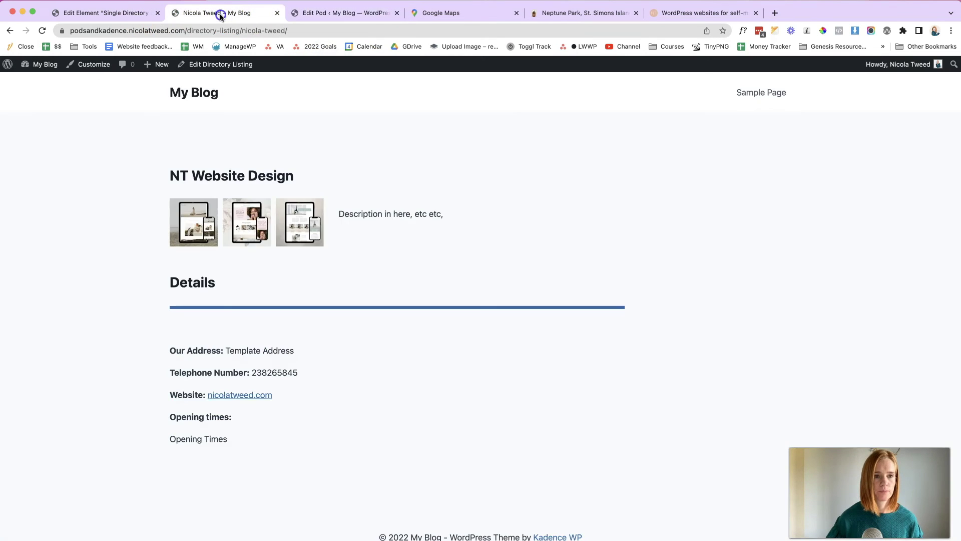
# - Open the Directory Listing editor in a new tab and type test text into the Map field
pyautogui.rightClick(217, 61)
pyautogui.click(235, 67)
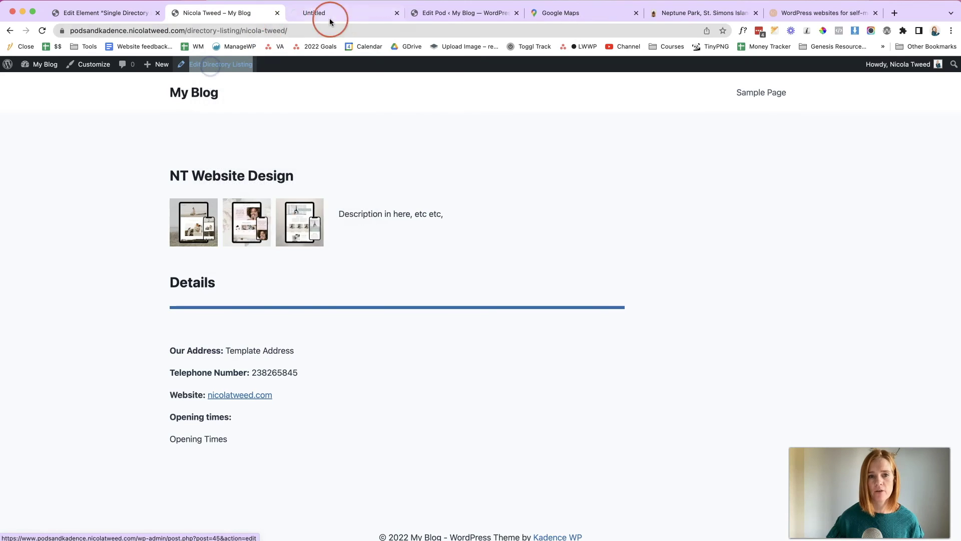
pyautogui.click(343, 14)
pyautogui.scroll(-5, 377, 296)
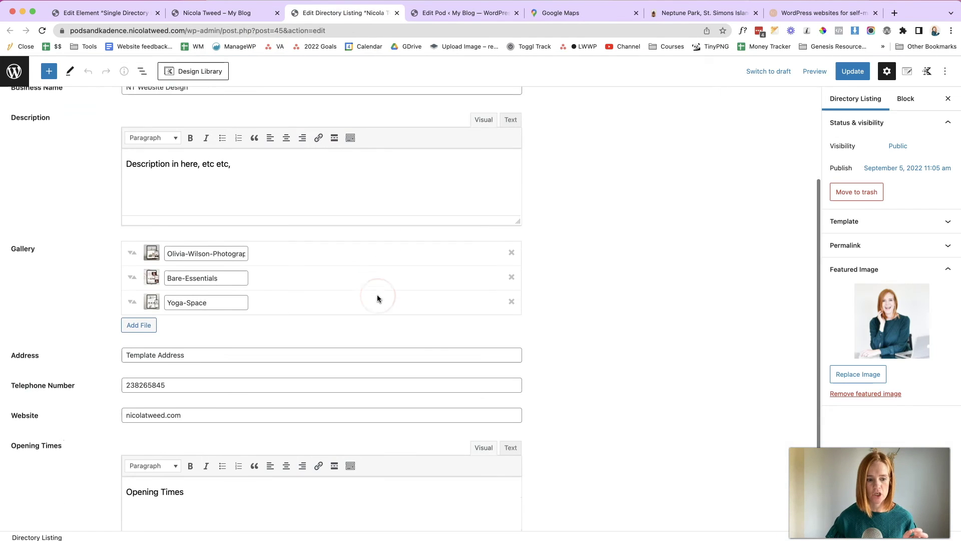
pyautogui.scroll(-1, 377, 299)
pyautogui.click(322, 502)
pyautogui.write('dsf')
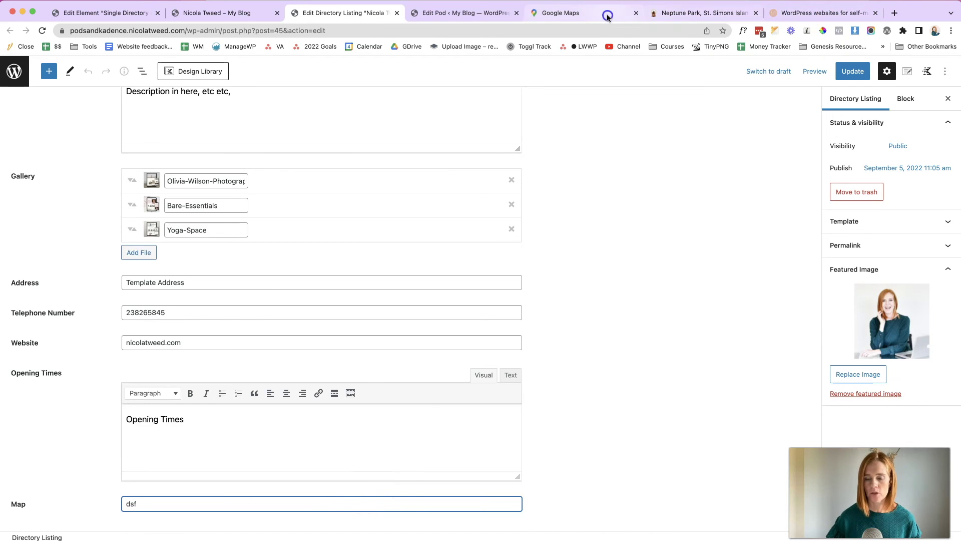
# - Find the listing's address in Google Maps and copy its Embed a map HTML
pyautogui.click(581, 12)
pyautogui.click(58, 96)
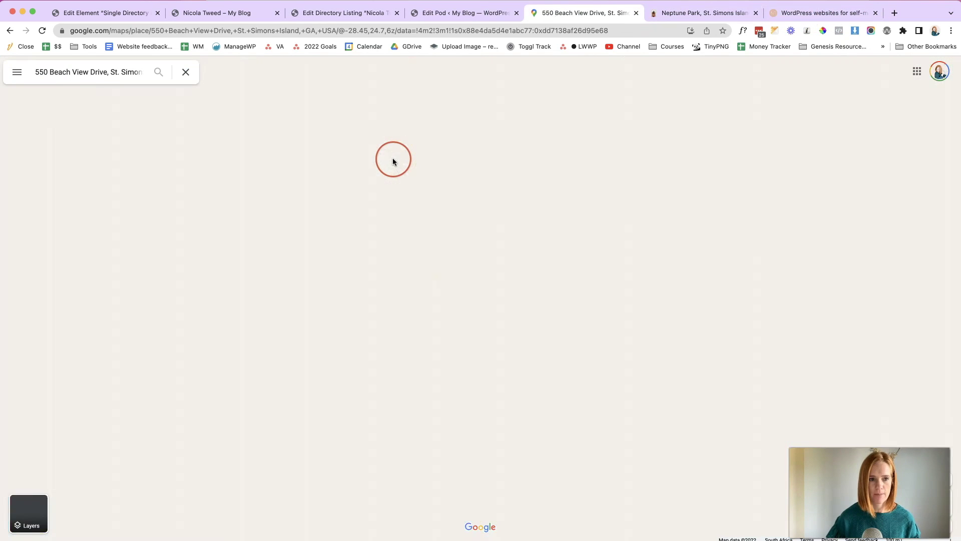
pyautogui.click(173, 235)
pyautogui.click(461, 237)
pyautogui.click(613, 195)
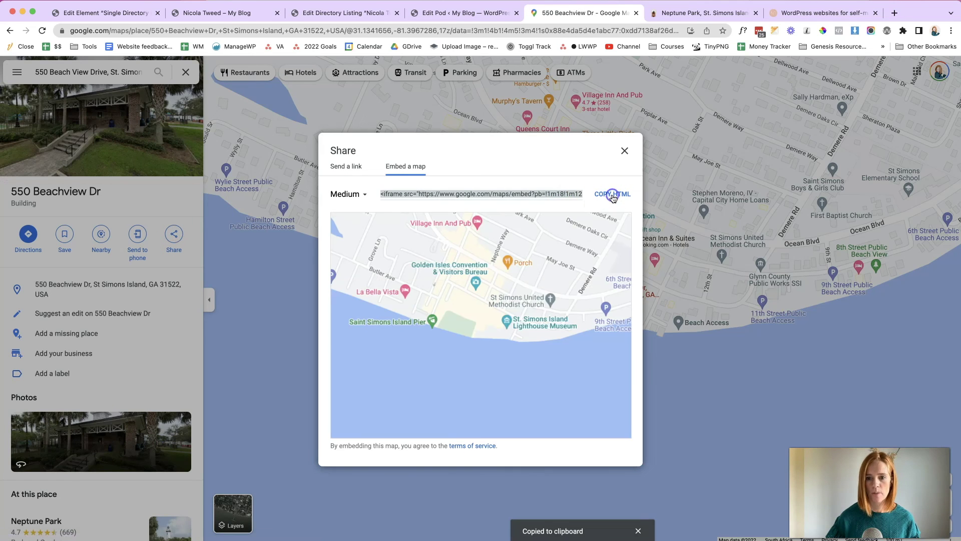
# - Paste the Google Maps iframe code into the Map field and update the listing
pyautogui.click(321, 20)
pyautogui.click(133, 502)
pyautogui.press('super+v')
pyautogui.click(851, 71)
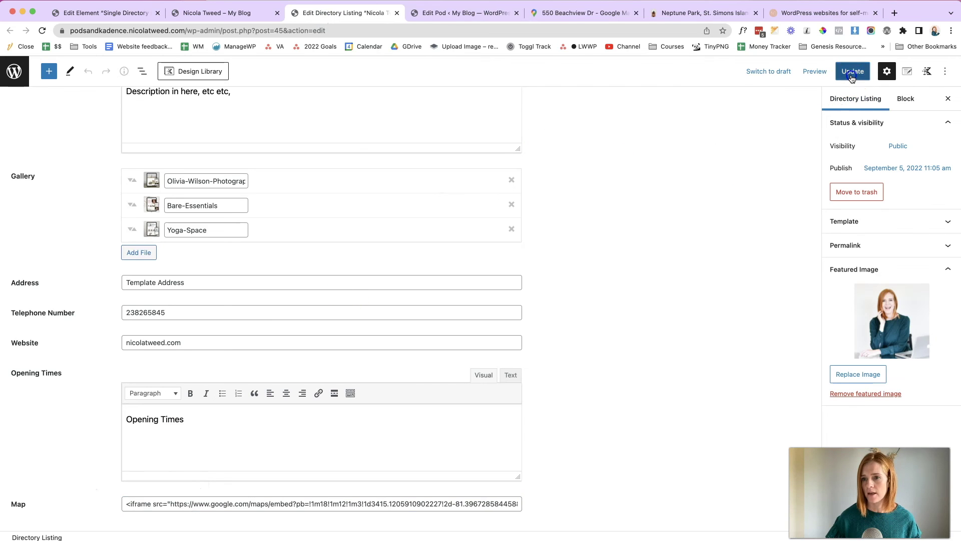
pyautogui.click(248, 14)
# - Reload the live page and the template editor, then select the empty Dynamic HTML block
pyautogui.click(38, 30)
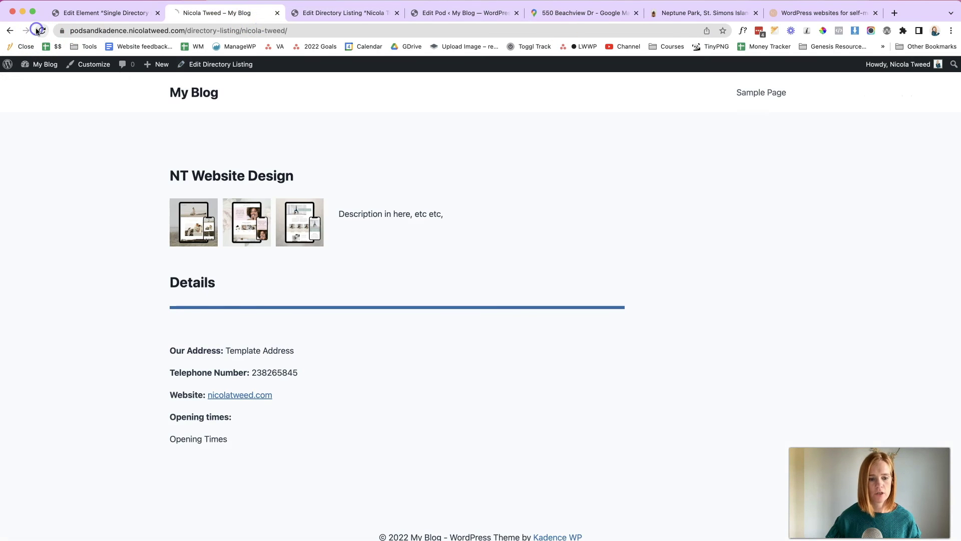
pyautogui.click(85, 14)
pyautogui.click(42, 31)
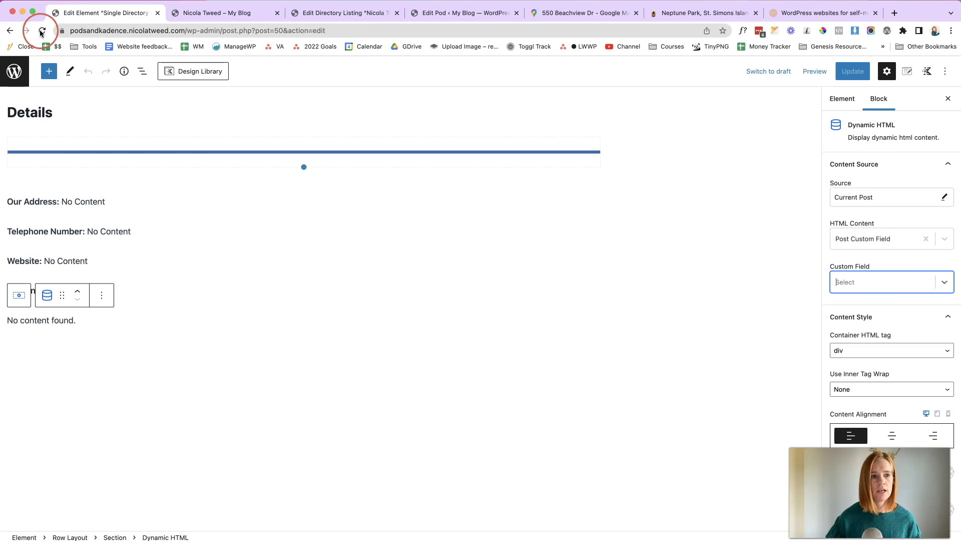
pyautogui.click(248, 279)
pyautogui.scroll(-5, 248, 279)
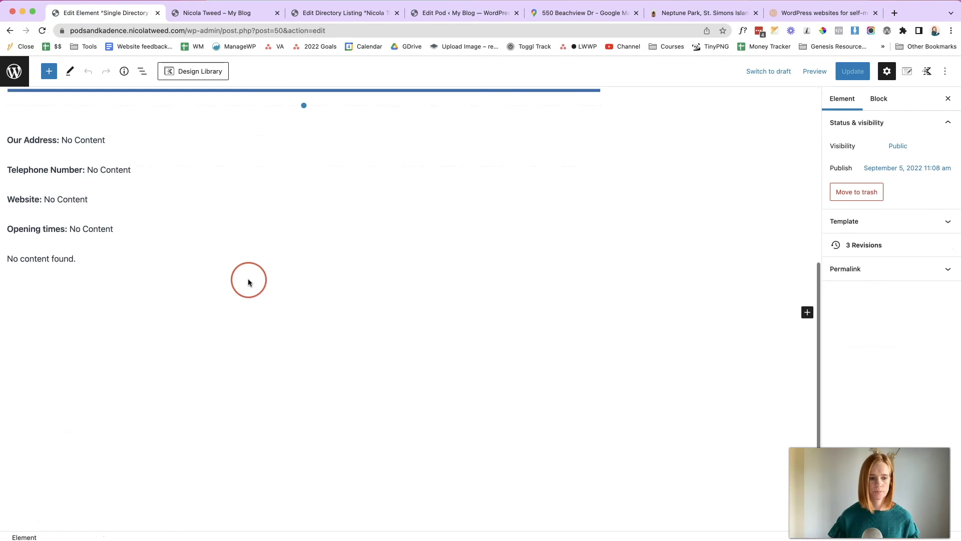
pyautogui.click(99, 258)
# - Set the block's source to Post Custom Field 'Map' and update the template
pyautogui.click(945, 238)
pyautogui.click(945, 239)
pyautogui.click(944, 283)
pyautogui.scroll(-3, 858, 345)
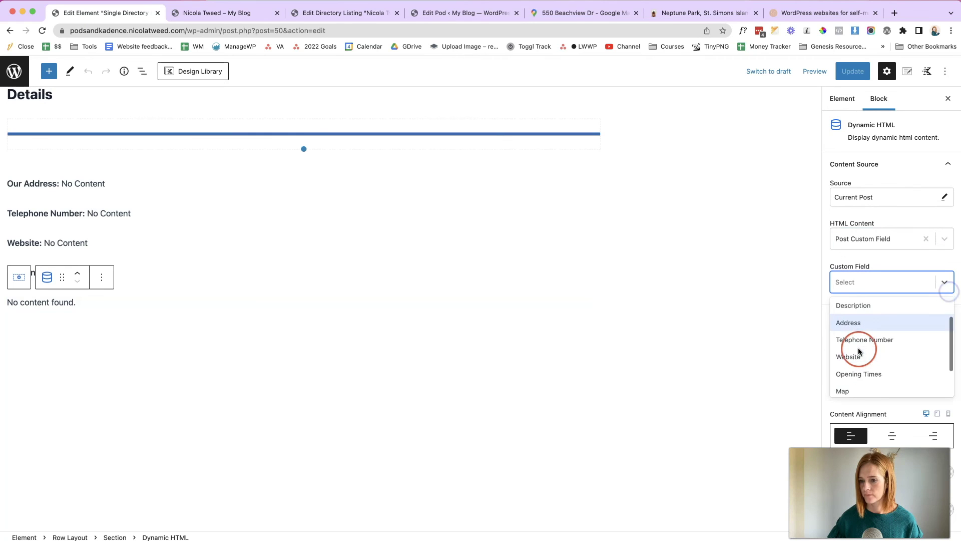
pyautogui.click(859, 353)
pyautogui.click(852, 71)
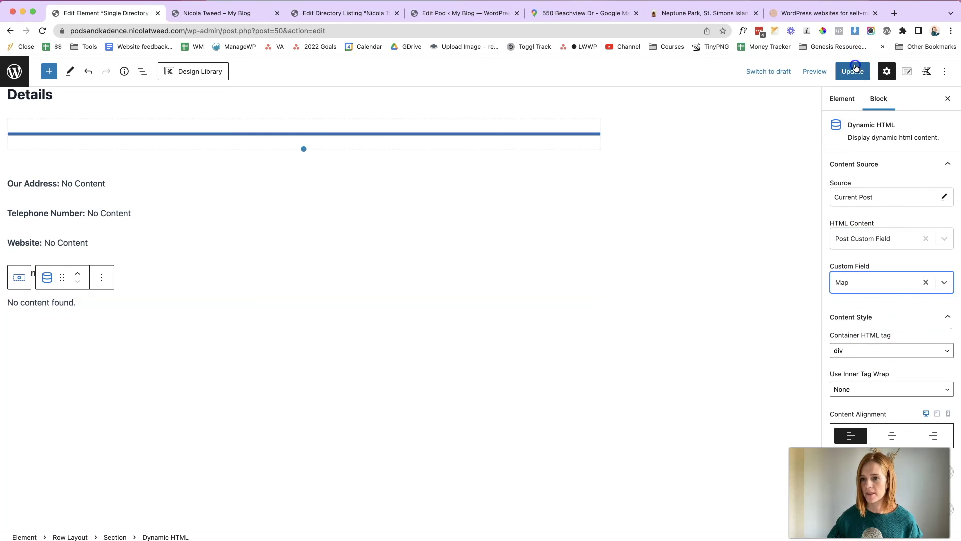
# - Reload the live listing page to check the map output
pyautogui.click(263, 13)
pyautogui.click(43, 32)
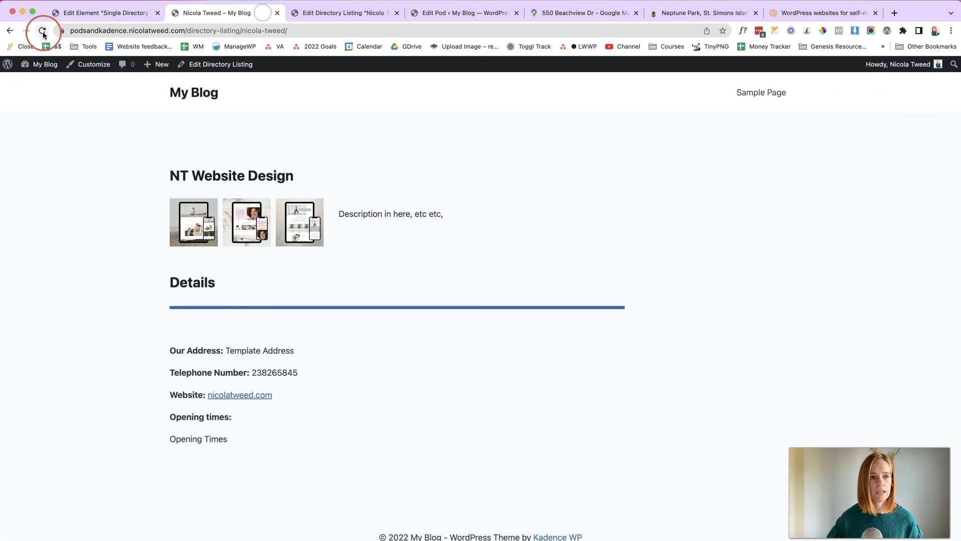
pyautogui.click(392, 247)
pyautogui.scroll(-1, 392, 246)
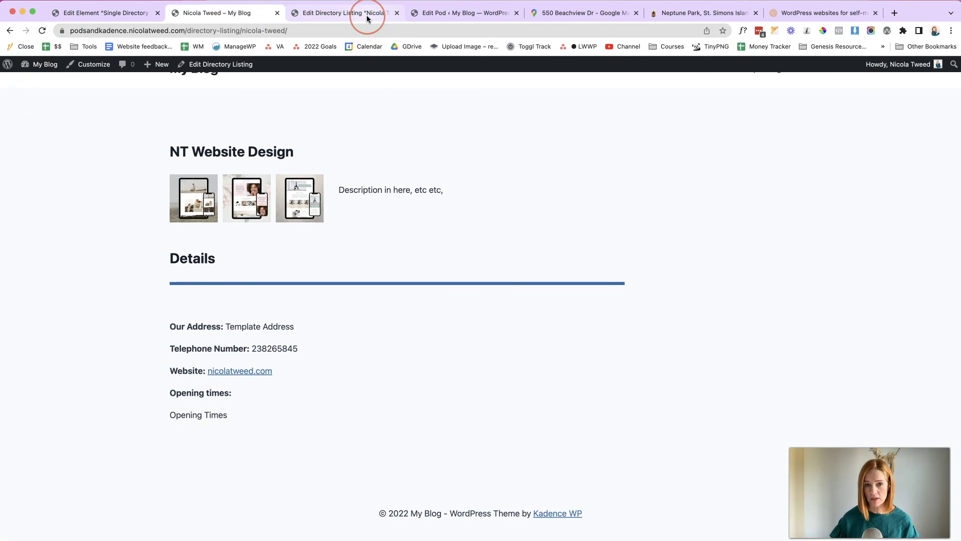
# - Make Map a Code (Syntax Highlighting) field, save field and pod, and reload the listing editor
pyautogui.click(438, 15)
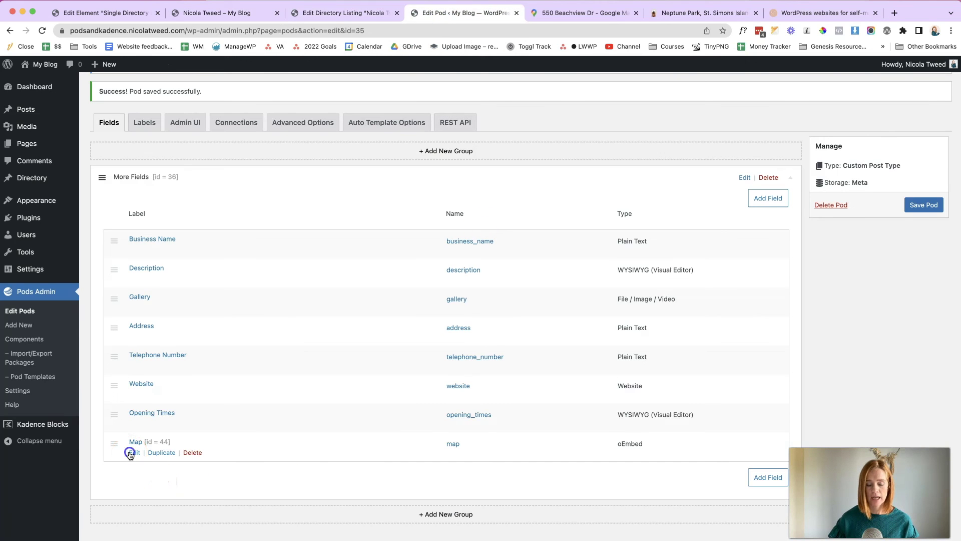
pyautogui.click(131, 453)
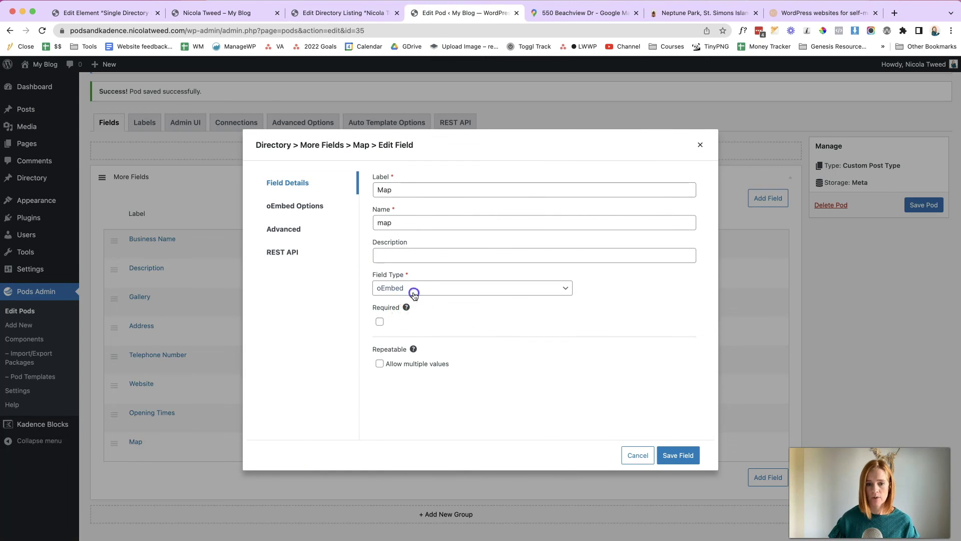
pyautogui.click(414, 287)
pyautogui.click(413, 174)
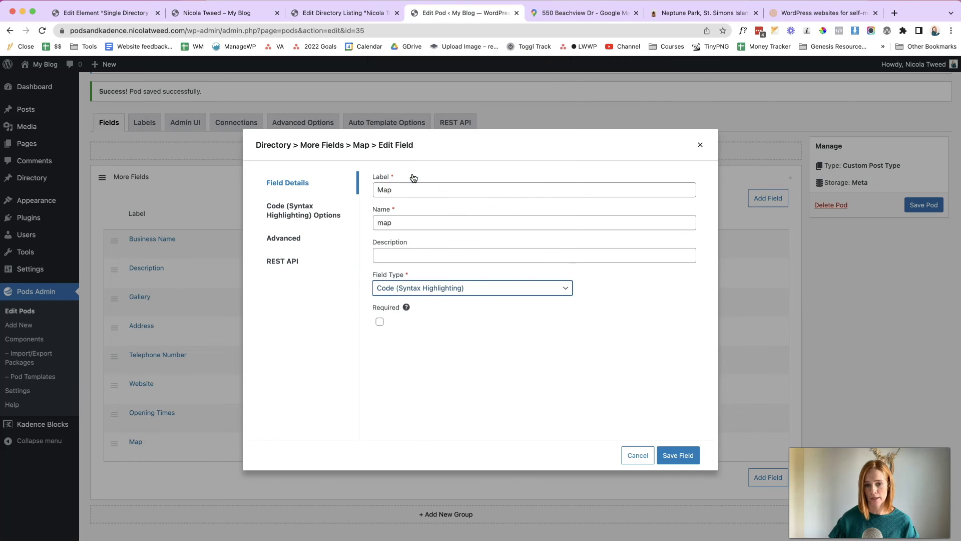
pyautogui.click(674, 456)
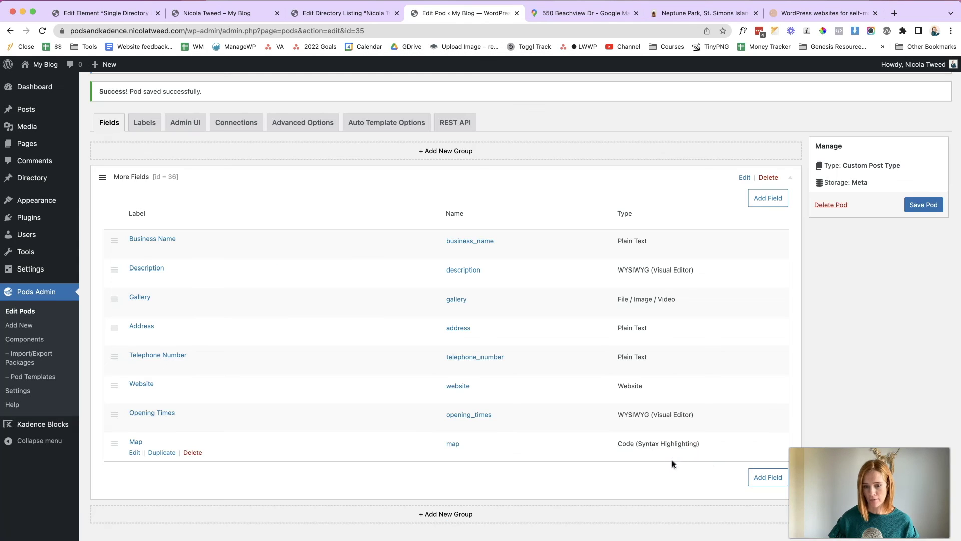
pyautogui.click(939, 207)
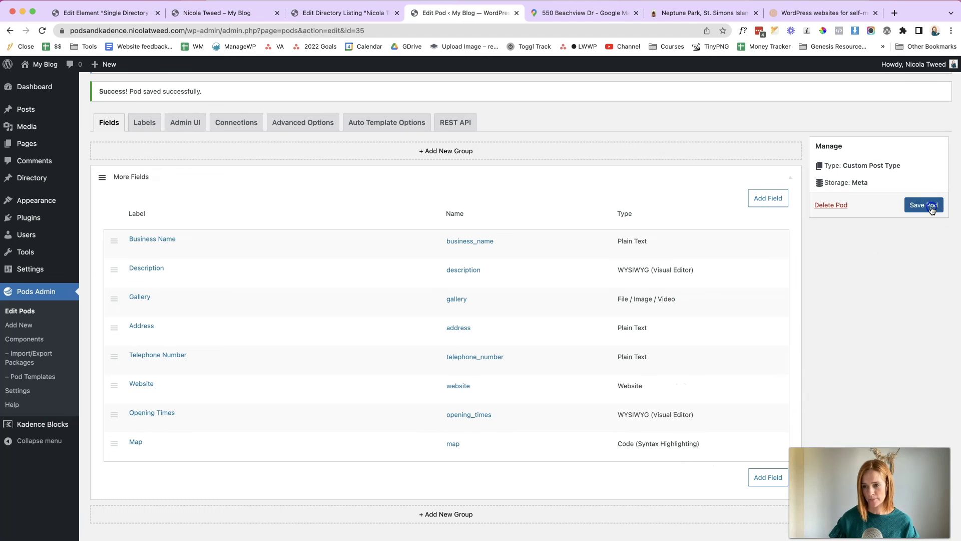
pyautogui.click(343, 14)
pyautogui.click(38, 32)
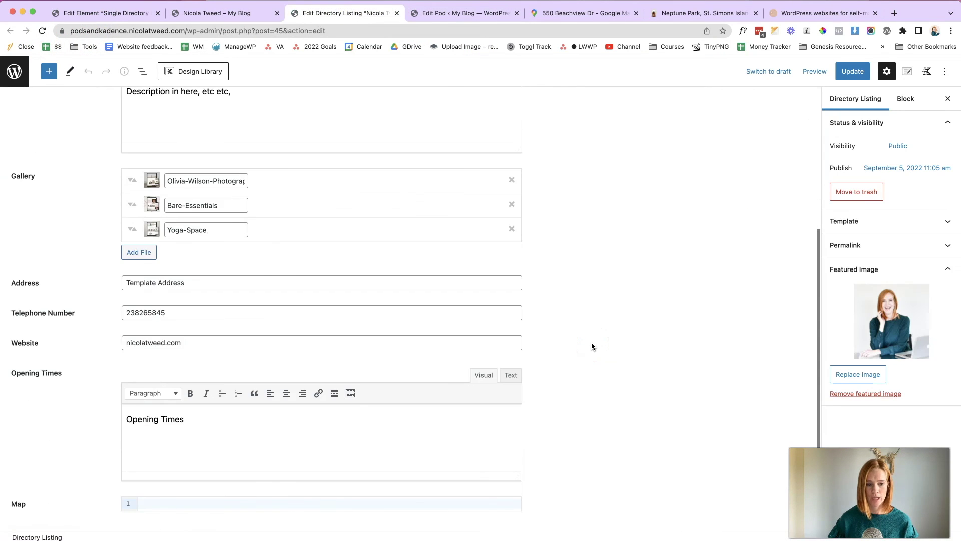
# - Paste the Google Maps iframe into the Map code field, update, and reload the live page
pyautogui.click(429, 503)
pyautogui.press('super+v')
pyautogui.click(865, 73)
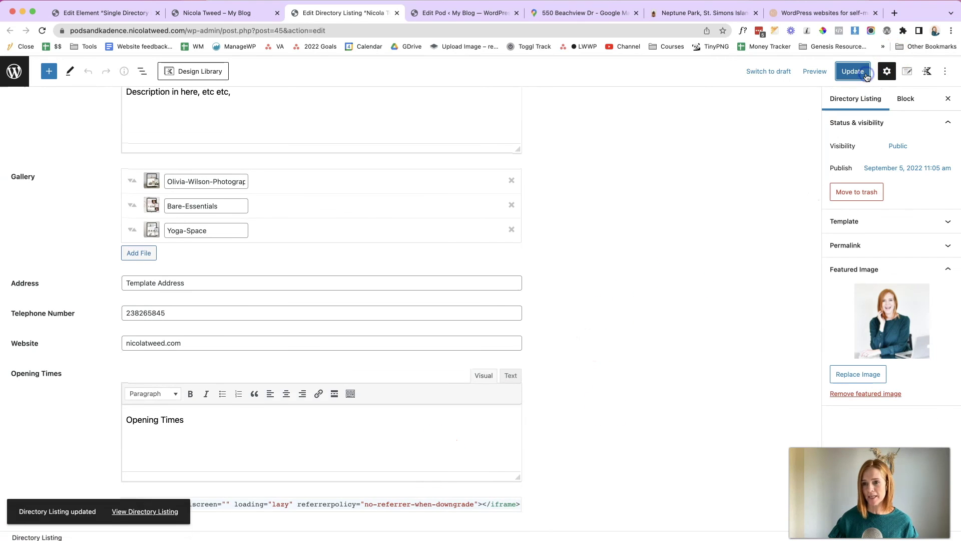
pyautogui.click(225, 12)
pyautogui.click(42, 31)
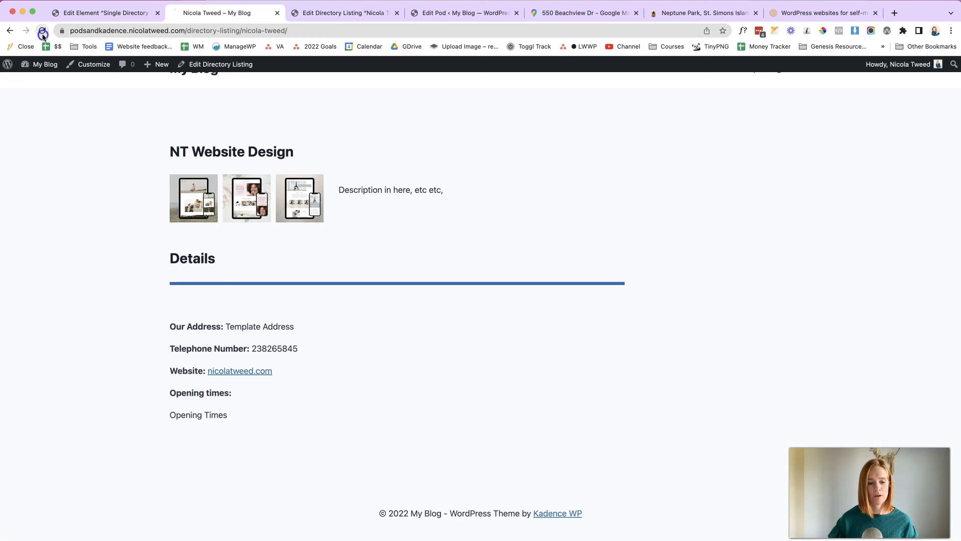
# - Review the rendered map and select the placeholder Opening Times text
pyautogui.click(487, 248)
pyautogui.scroll(-2, 487, 247)
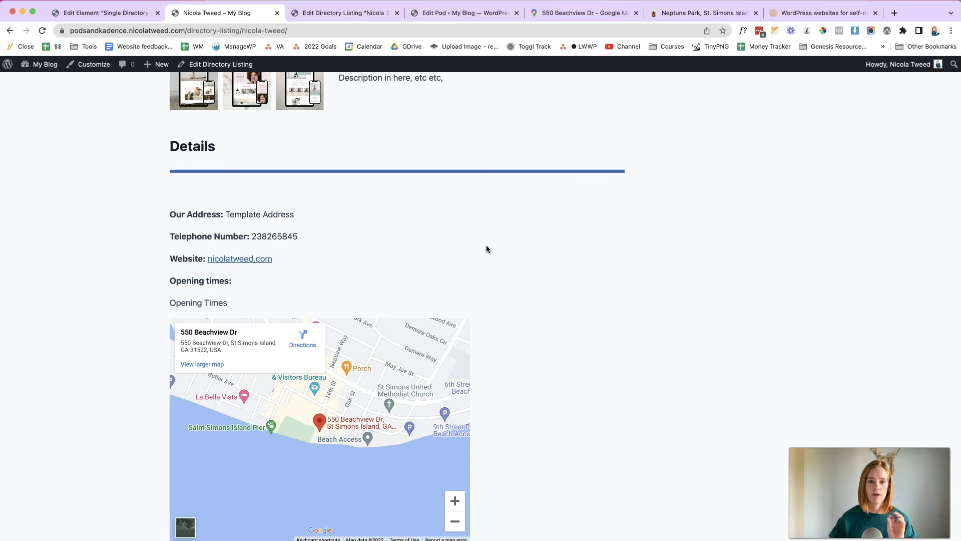
pyautogui.scroll(3, 486, 245)
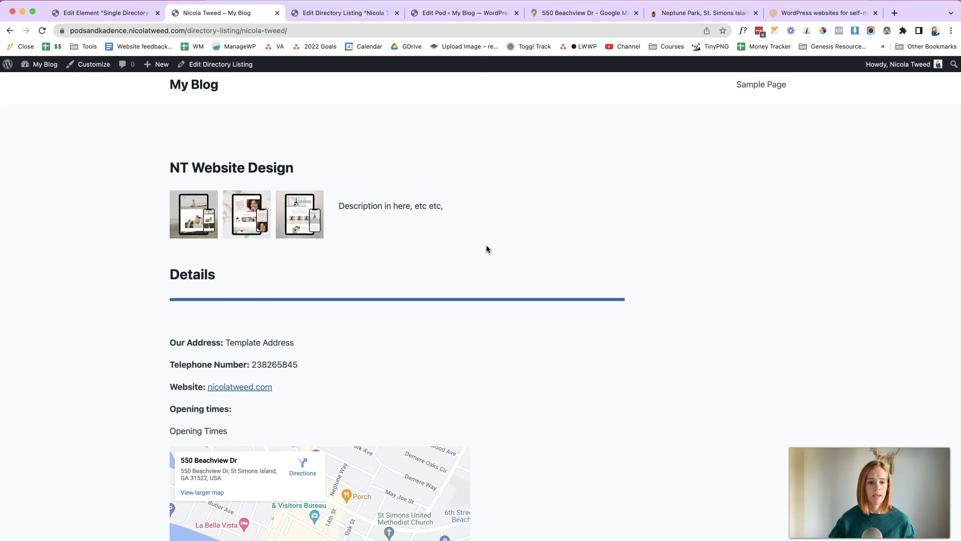
pyautogui.moveTo(227, 433); pyautogui.dragTo(112, 410)
pyautogui.click(383, 15)
# - Enter '9am - 10pm' as the Opening Times, update the listing, and check the live page
pyautogui.write('9am - 10pm')
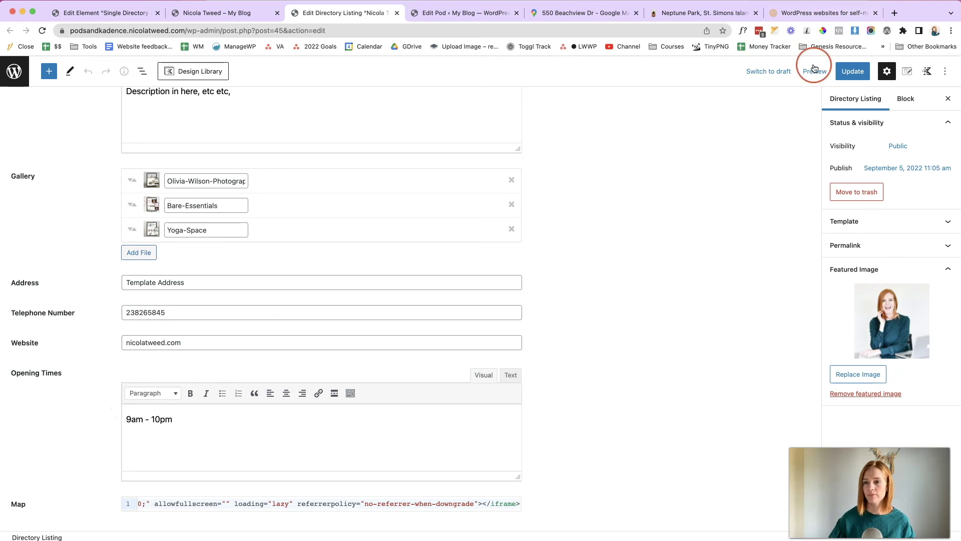
pyautogui.click(852, 71)
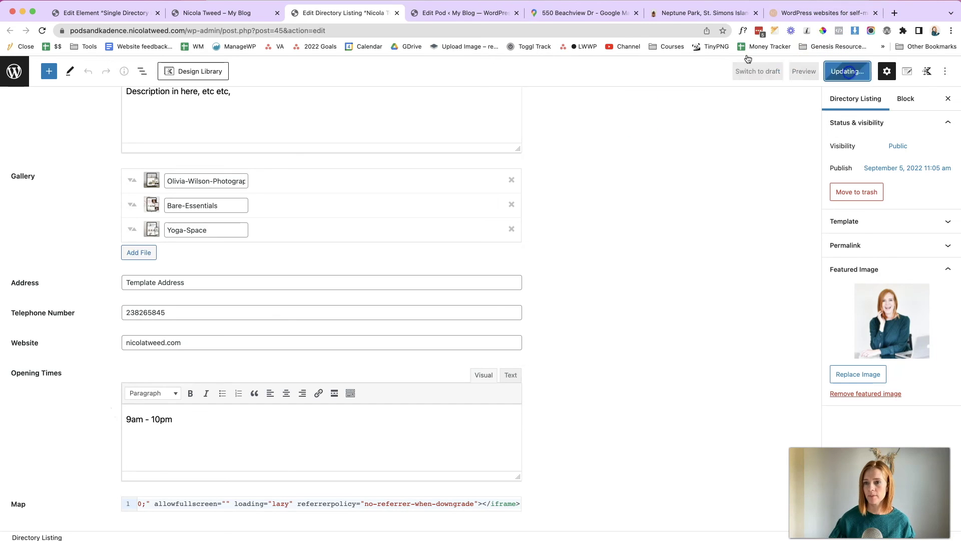
pyautogui.click(210, 12)
pyautogui.click(43, 31)
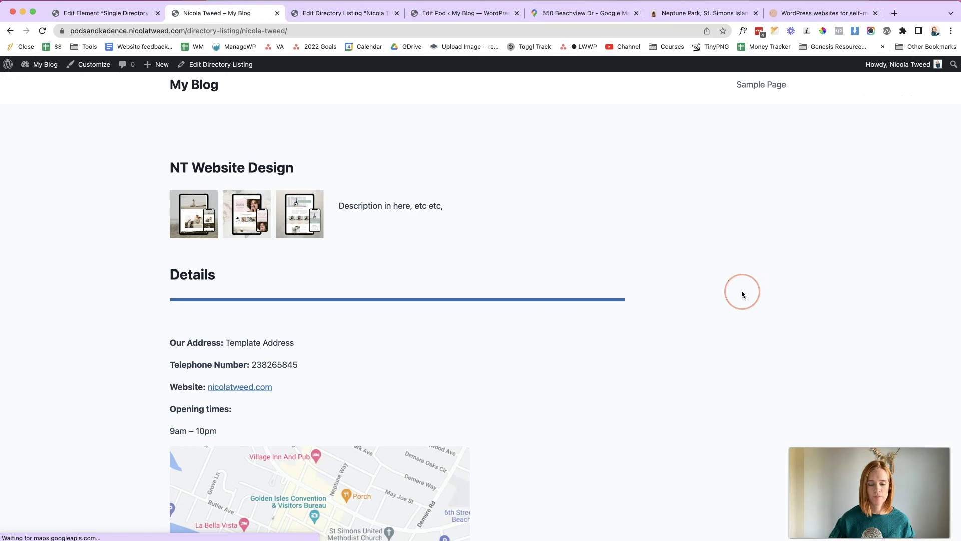
pyautogui.scroll(-5, 743, 292)
pyautogui.scroll(5, 741, 290)
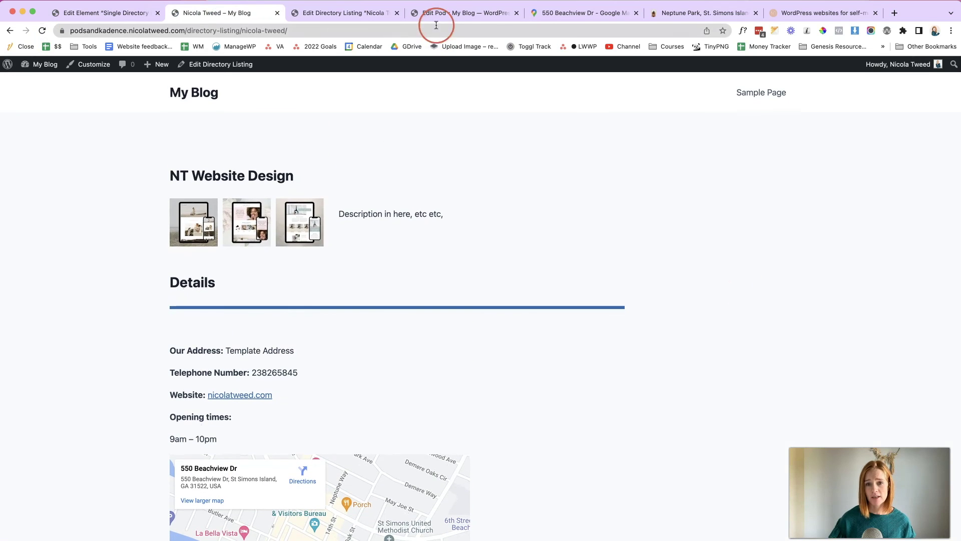
# - Compare the live listing with the Neptune Park site's listing
pyautogui.click(684, 14)
pyautogui.scroll(6, 439, 323)
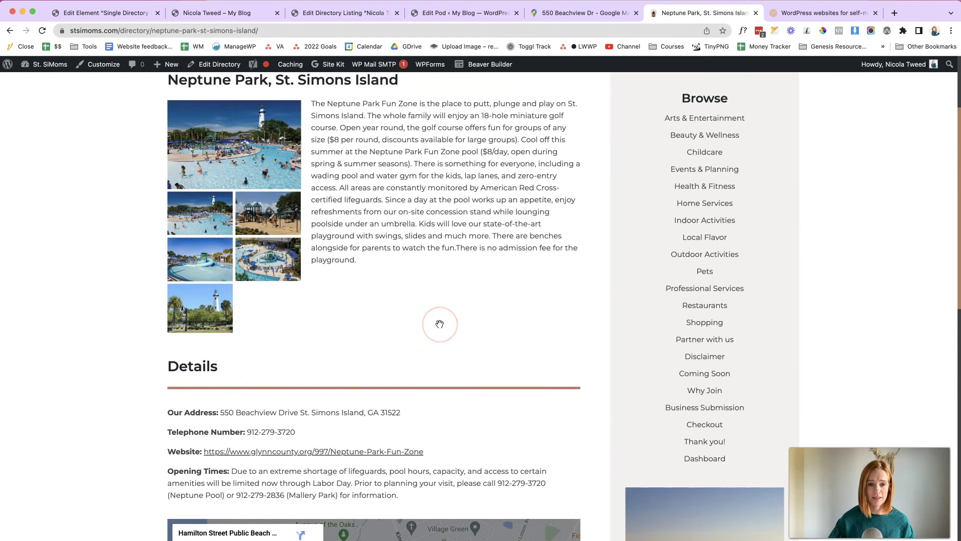
pyautogui.scroll(-2, 440, 324)
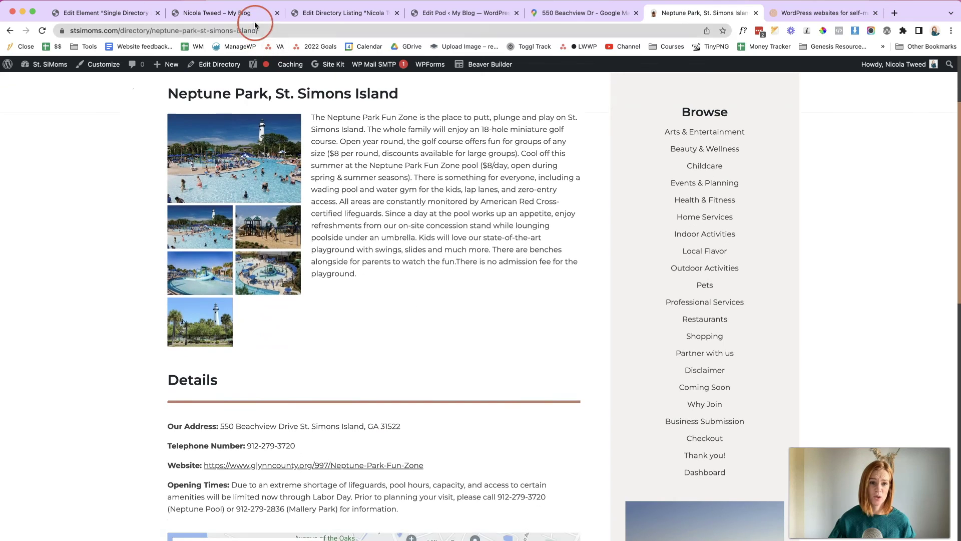
pyautogui.click(250, 14)
pyautogui.click(193, 233)
pyautogui.scroll(-3, 526, 354)
pyautogui.scroll(2, 525, 353)
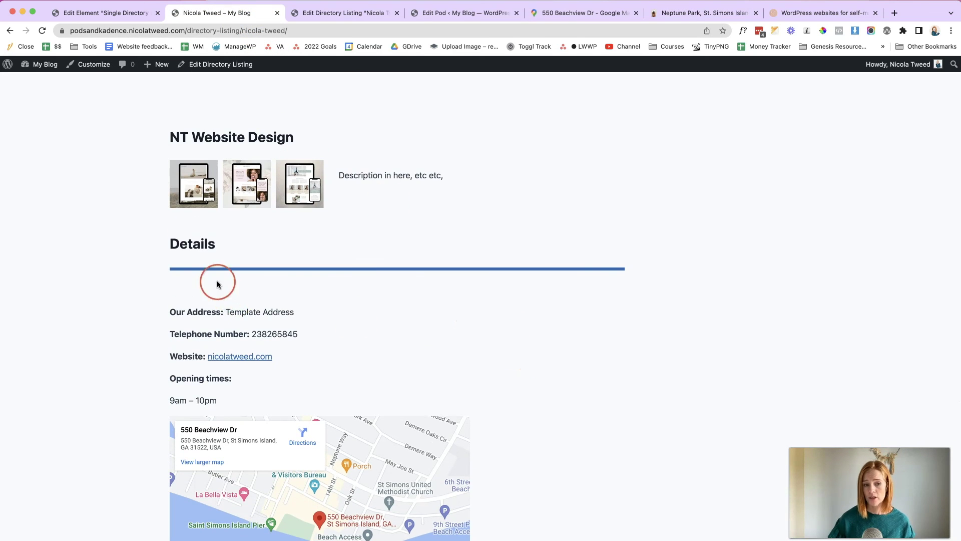
pyautogui.scroll(-6, 640, 369)
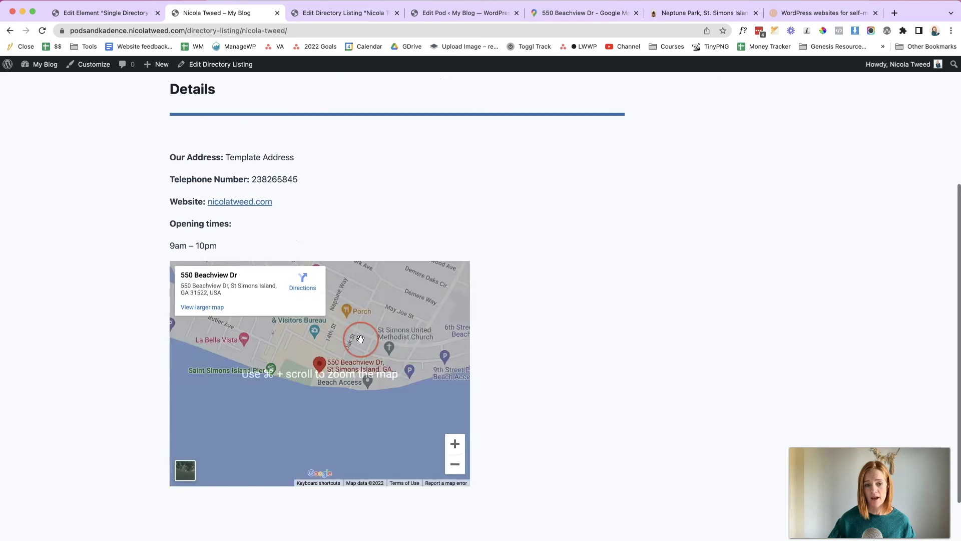
pyautogui.scroll(-1, 361, 339)
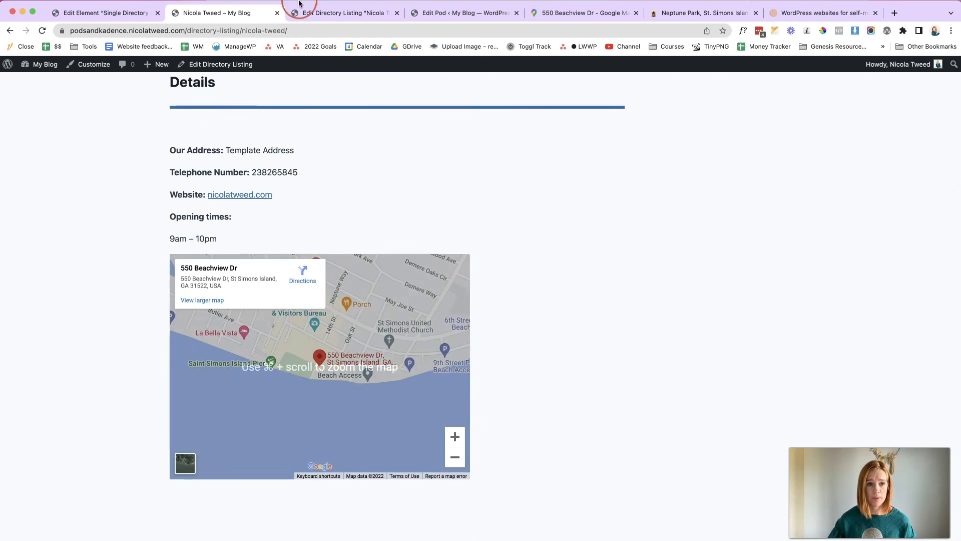
pyautogui.click(349, 18)
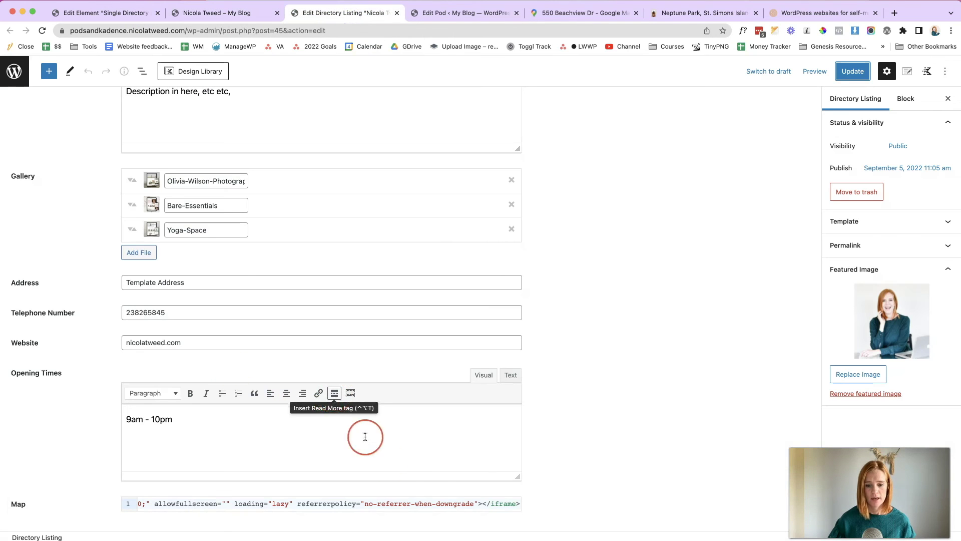
# - Change the map iframe width from 600 to 100%, update the listing, and reload the live page
pyautogui.hscroll(-10, 365, 503)
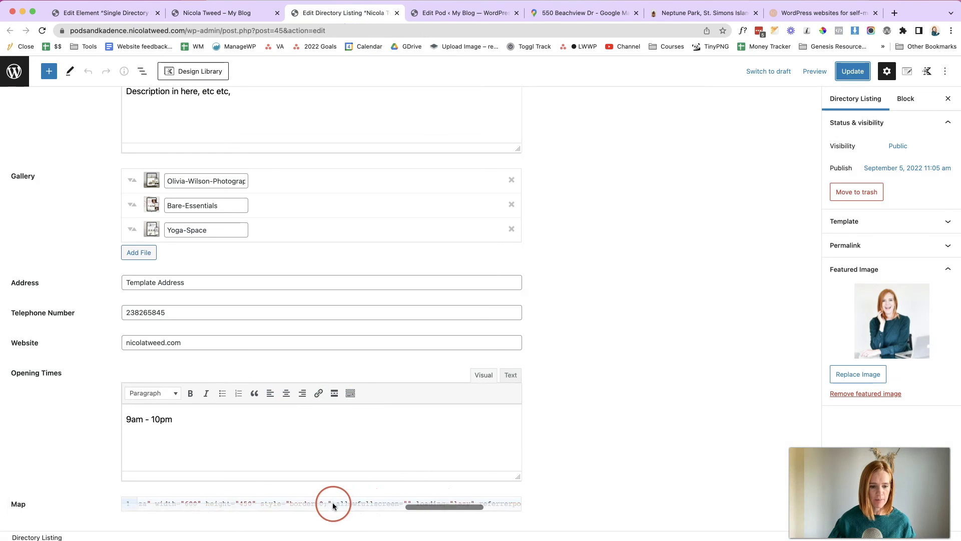
pyautogui.rightClick(202, 502)
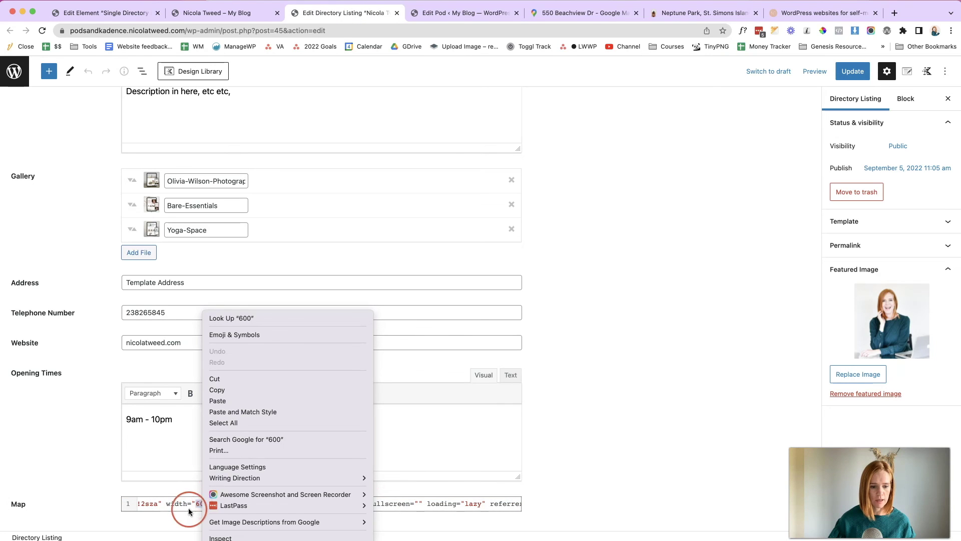
pyautogui.click(197, 504)
pyautogui.write('100%')
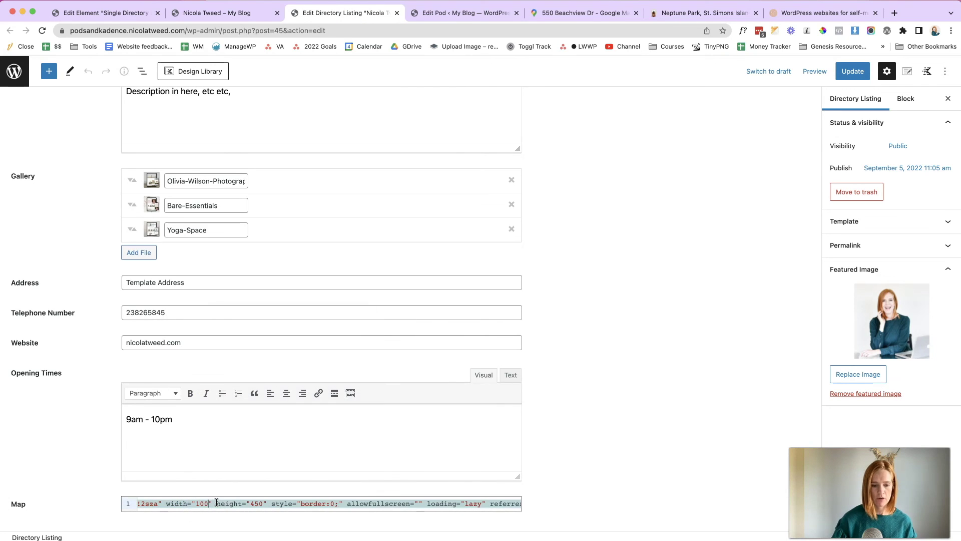
pyautogui.click(853, 71)
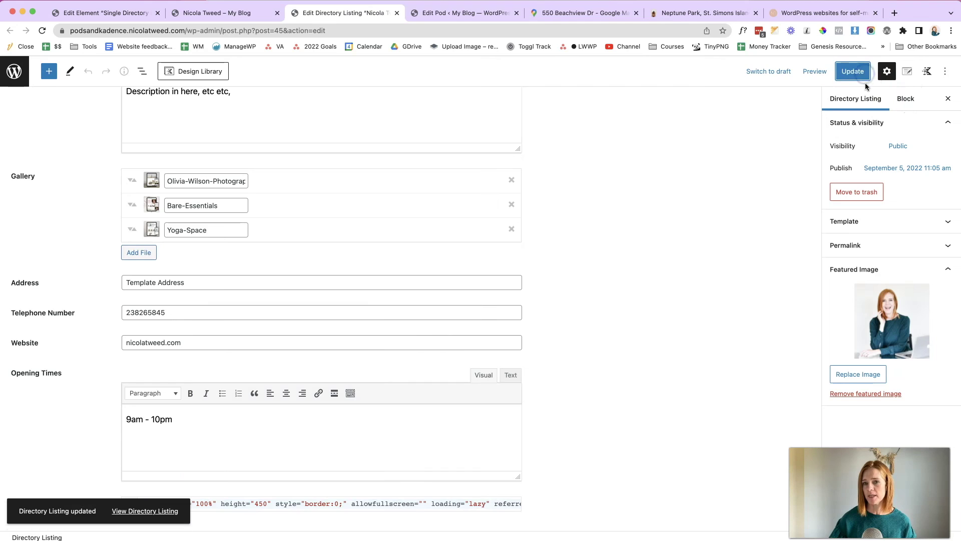
pyautogui.click(266, 17)
pyautogui.click(42, 31)
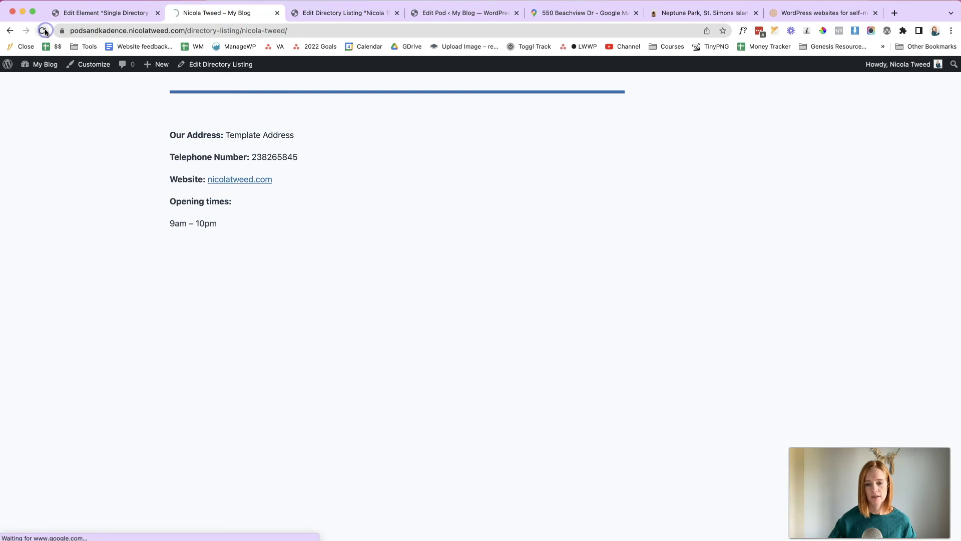
pyautogui.scroll(3, 776, 297)
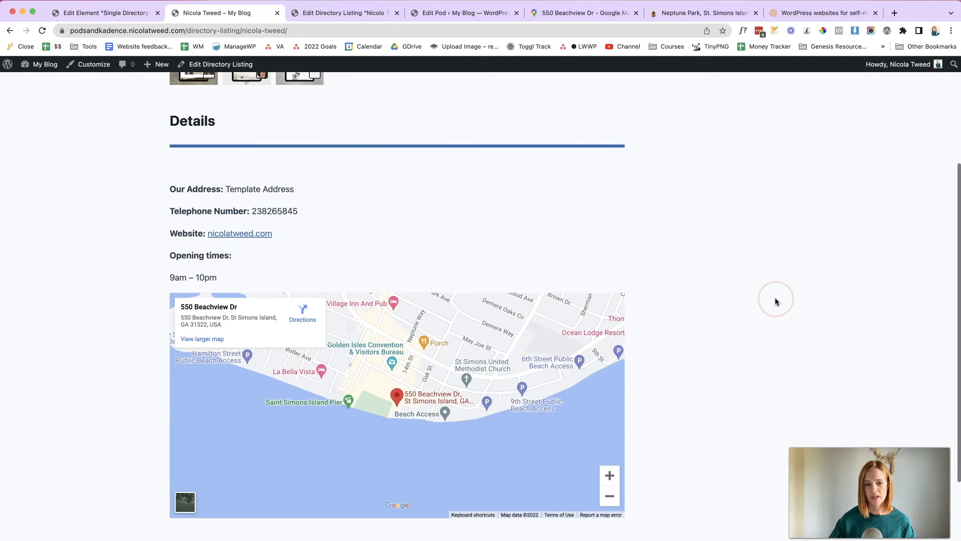
pyautogui.scroll(3, 776, 302)
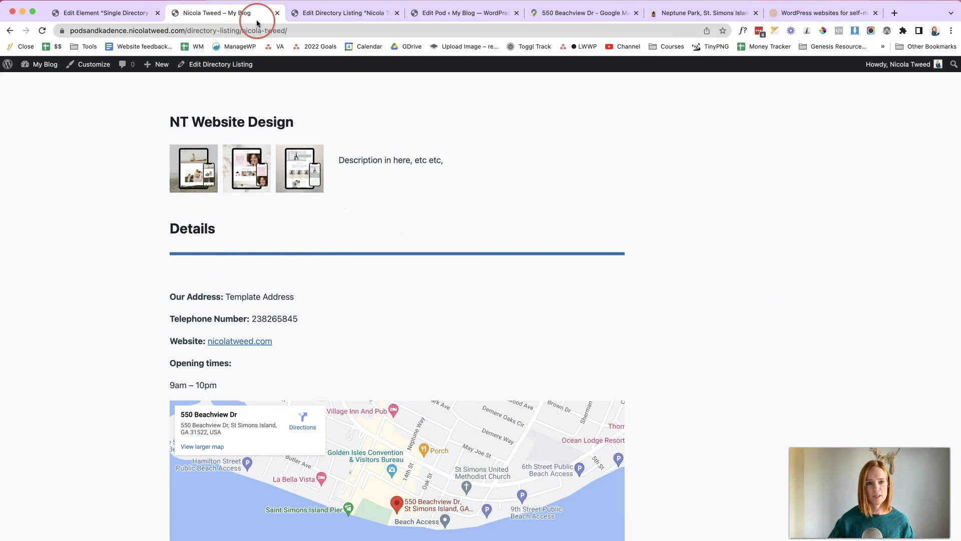
# - Set the Details divider spacer's height to 30 px
pyautogui.click(128, 14)
pyautogui.scroll(2, 199, 274)
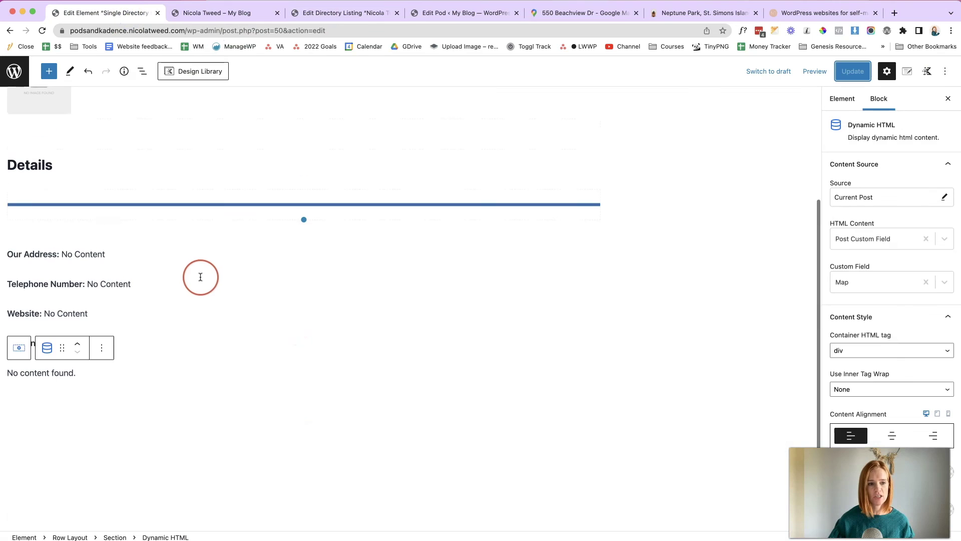
pyautogui.click(184, 245)
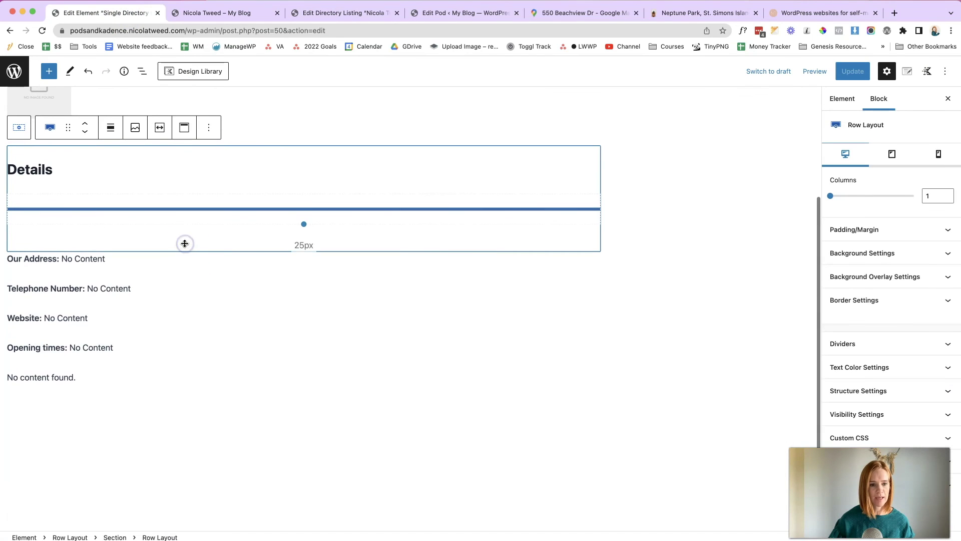
pyautogui.click(333, 213)
pyautogui.click(914, 191)
pyautogui.press('BackSpace')
pyautogui.write('3')
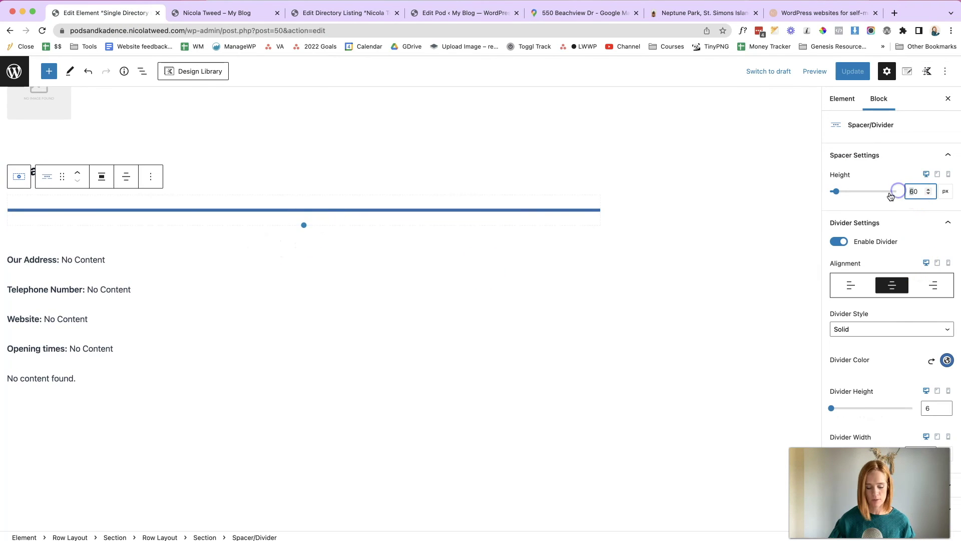
# - Set the Our Address text block's top spacing to 0, update the template, and reload
pyautogui.click(255, 239)
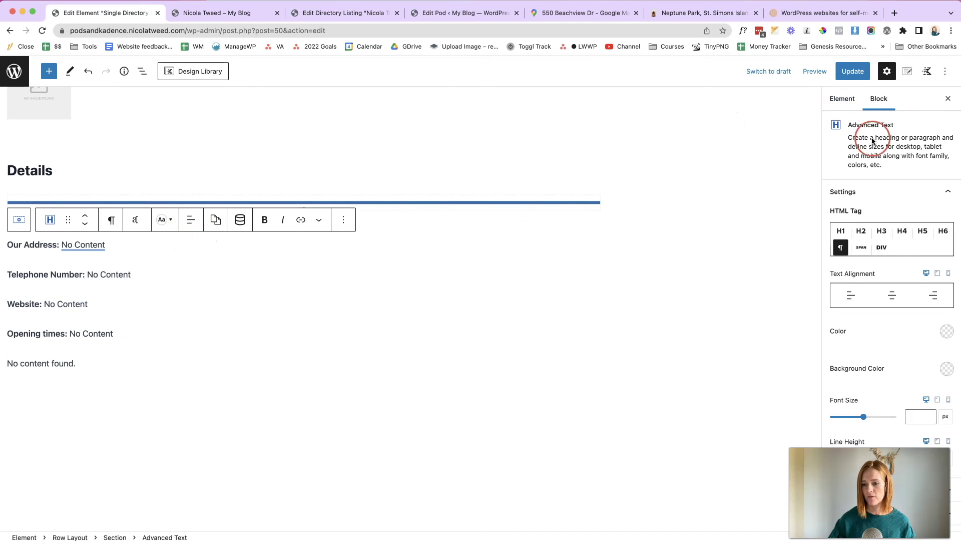
pyautogui.scroll(-3, 847, 268)
pyautogui.click(887, 425)
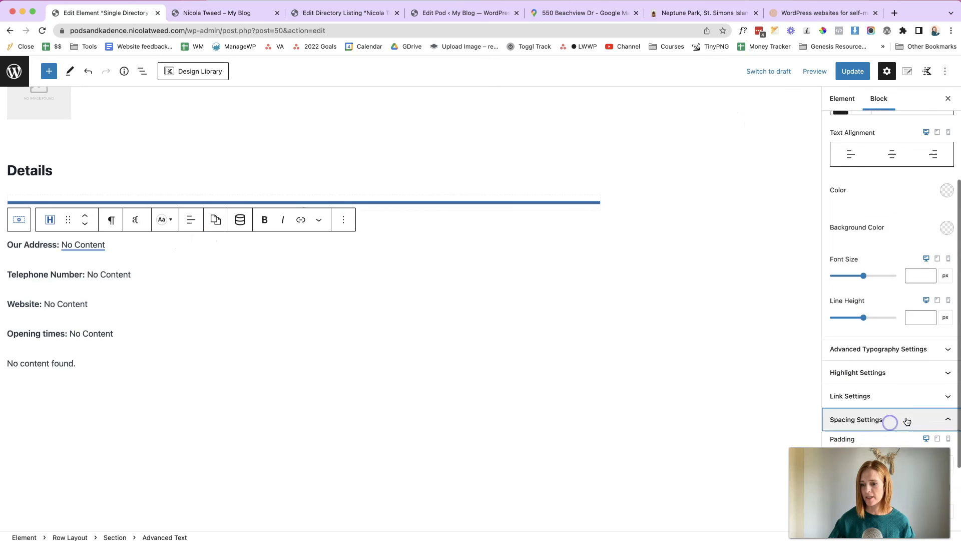
pyautogui.scroll(-2, 886, 421)
pyautogui.click(835, 420)
pyautogui.write('0')
pyautogui.click(835, 368)
pyautogui.click(852, 71)
pyautogui.click(253, 13)
pyautogui.click(42, 30)
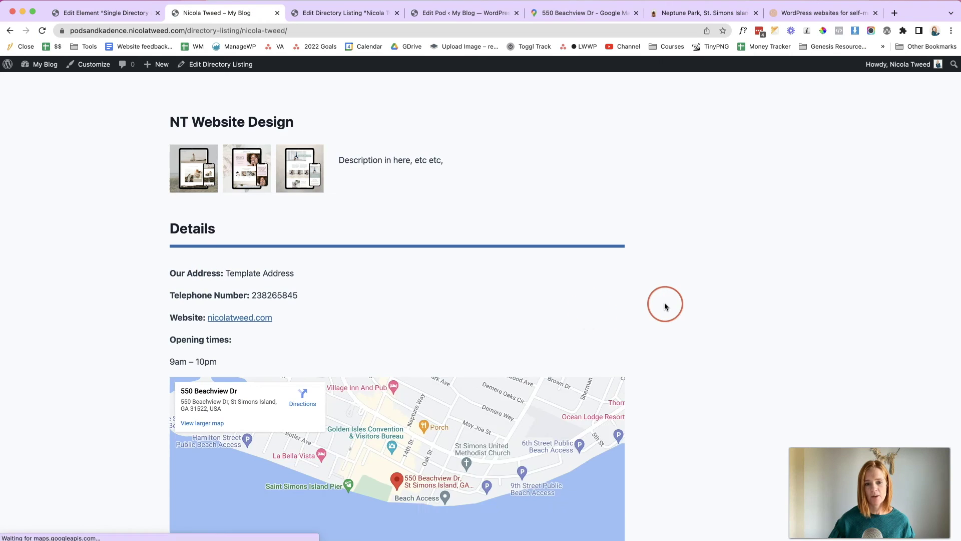